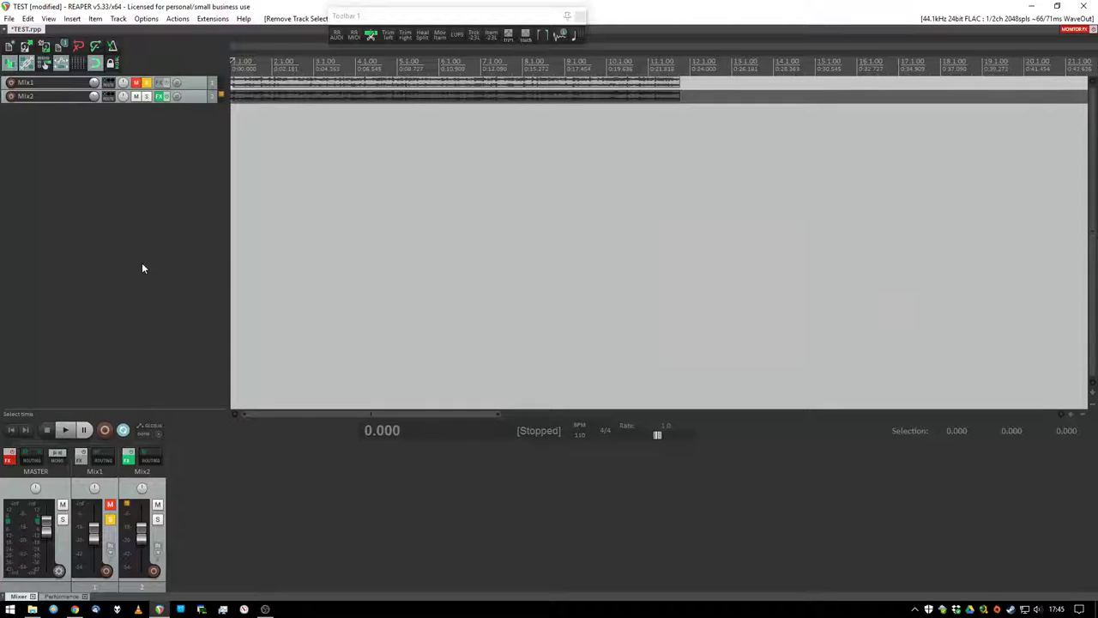
Hide the mixer and select the Mix2 track
key("ctrl+m")
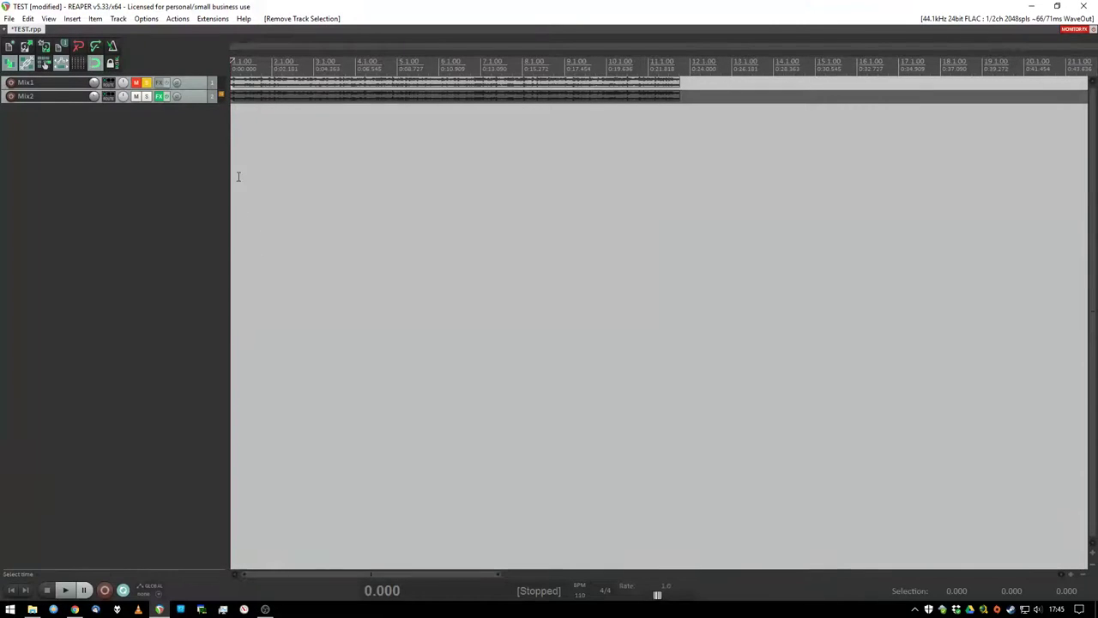
left_click(199, 83)
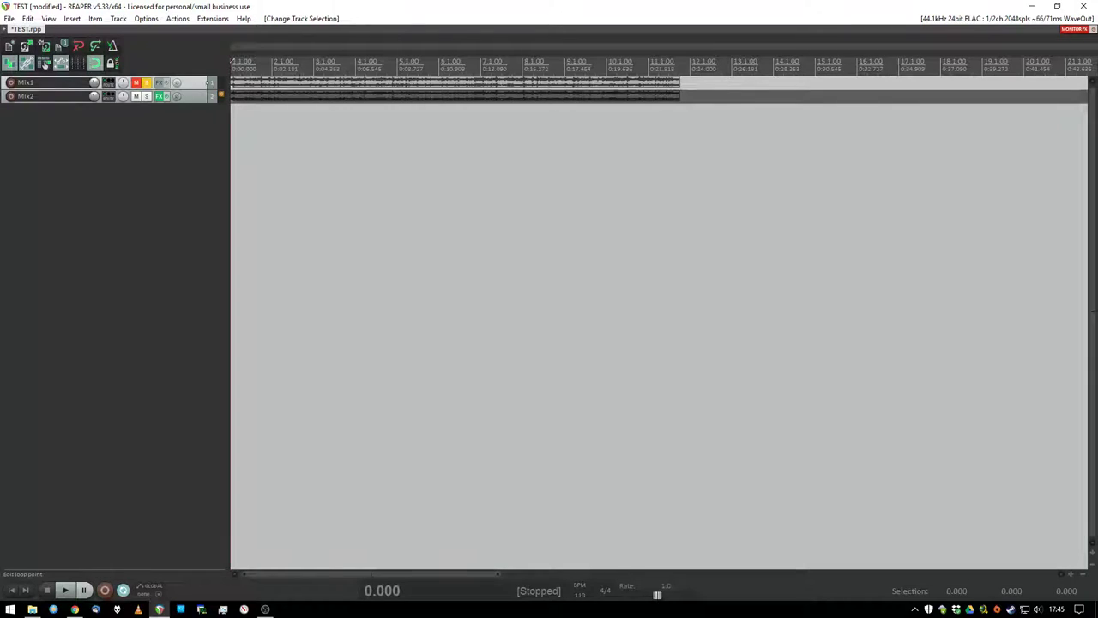
left_click(203, 98)
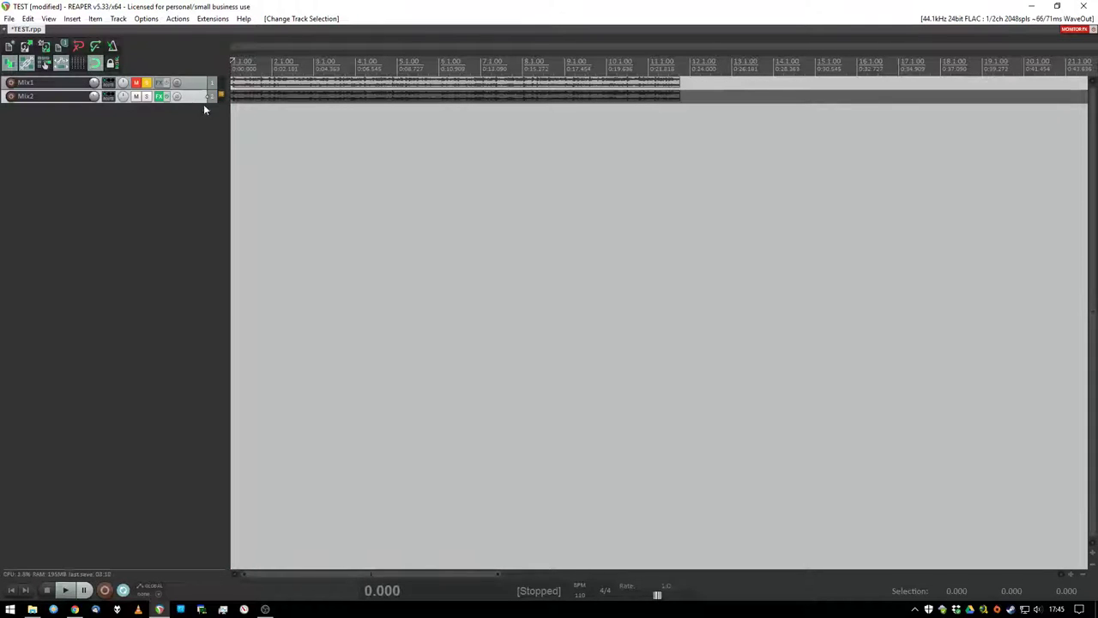
Toggle Mix1's solo on and off to switch between the two mixes, leaving Mix1 soloed
left_click(146, 83)
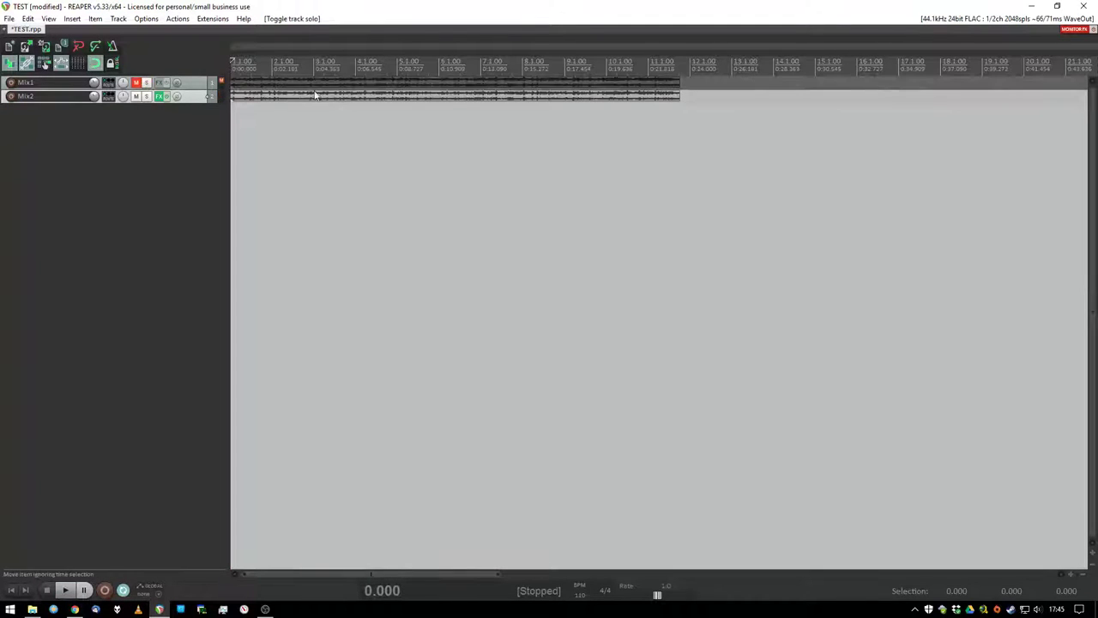
left_click(148, 85)
left_click(147, 85)
left_click(148, 85)
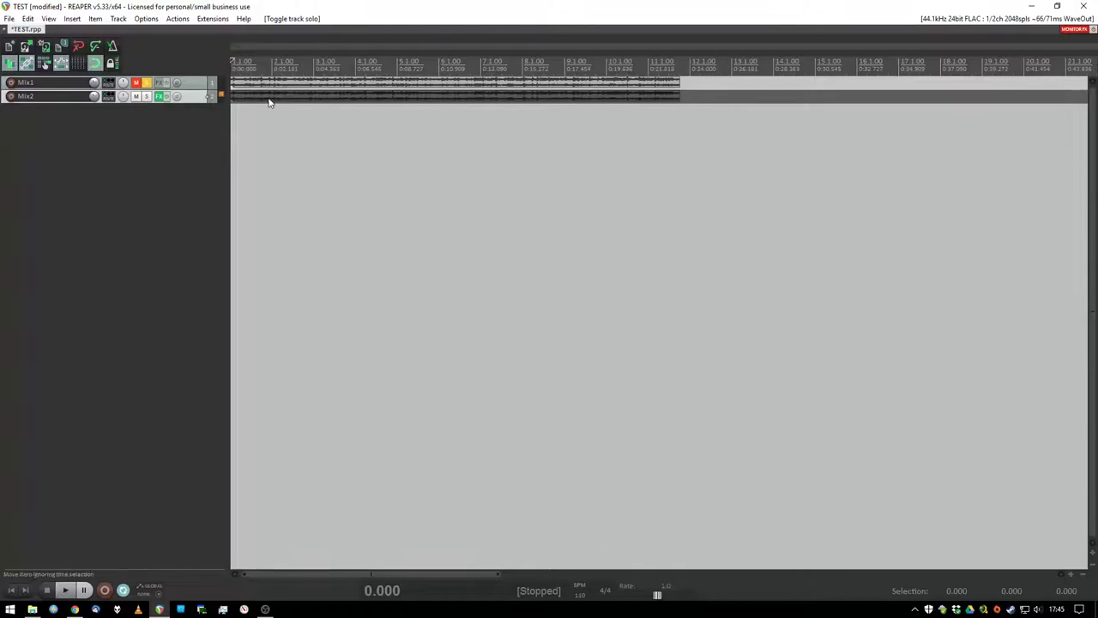
left_click(146, 84)
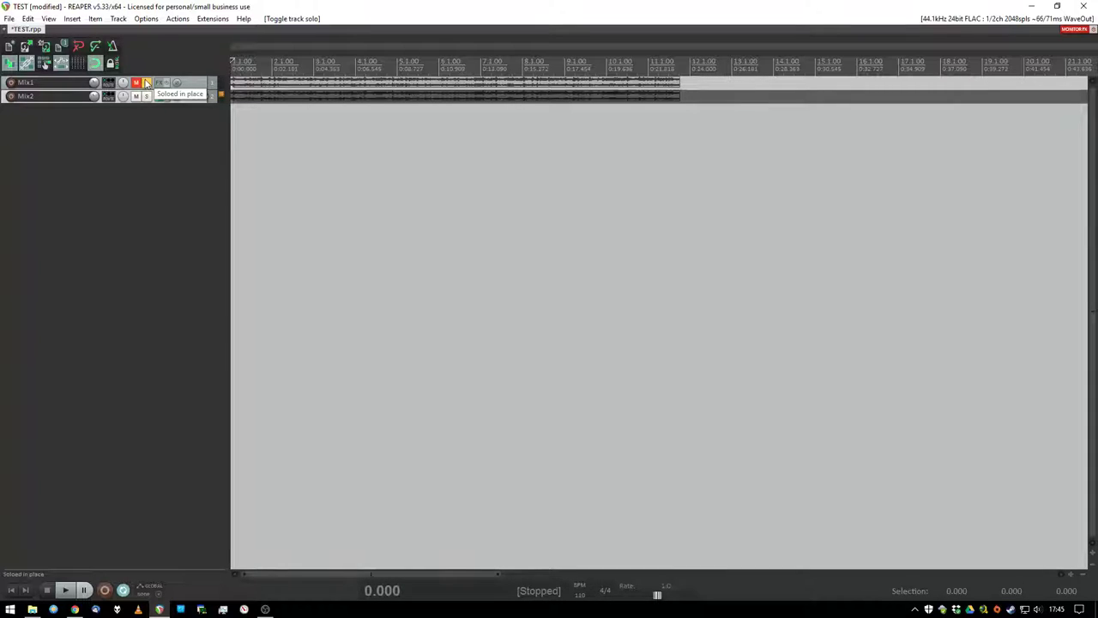
Play the project while alternating Mix1's solo to compare Mix1 and Mix2 by ear, and stop playback
key("space")
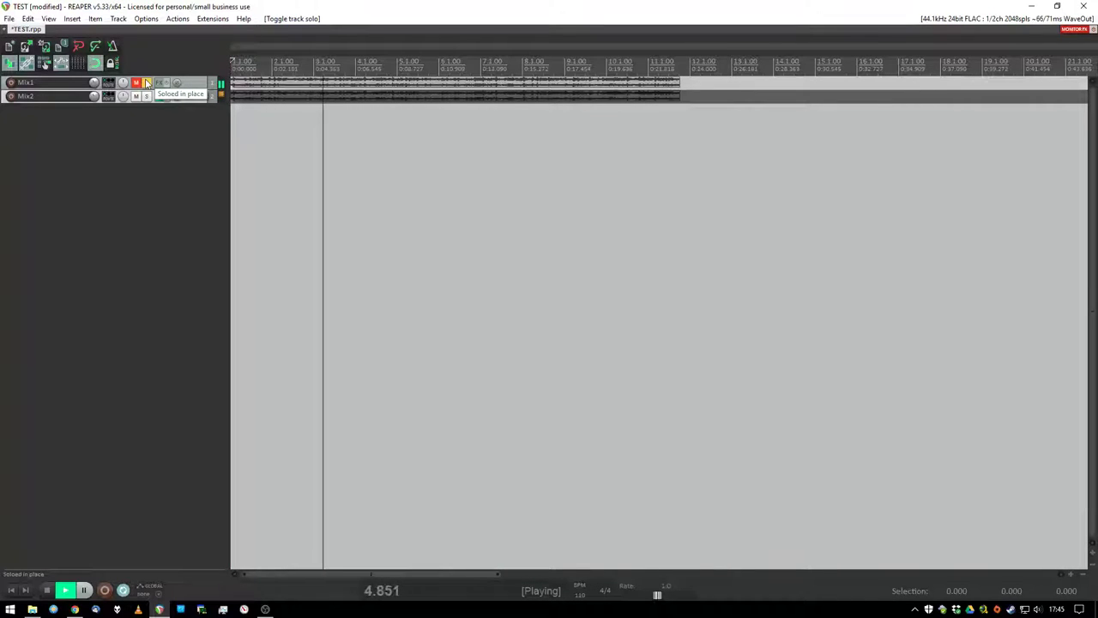
left_click(148, 82)
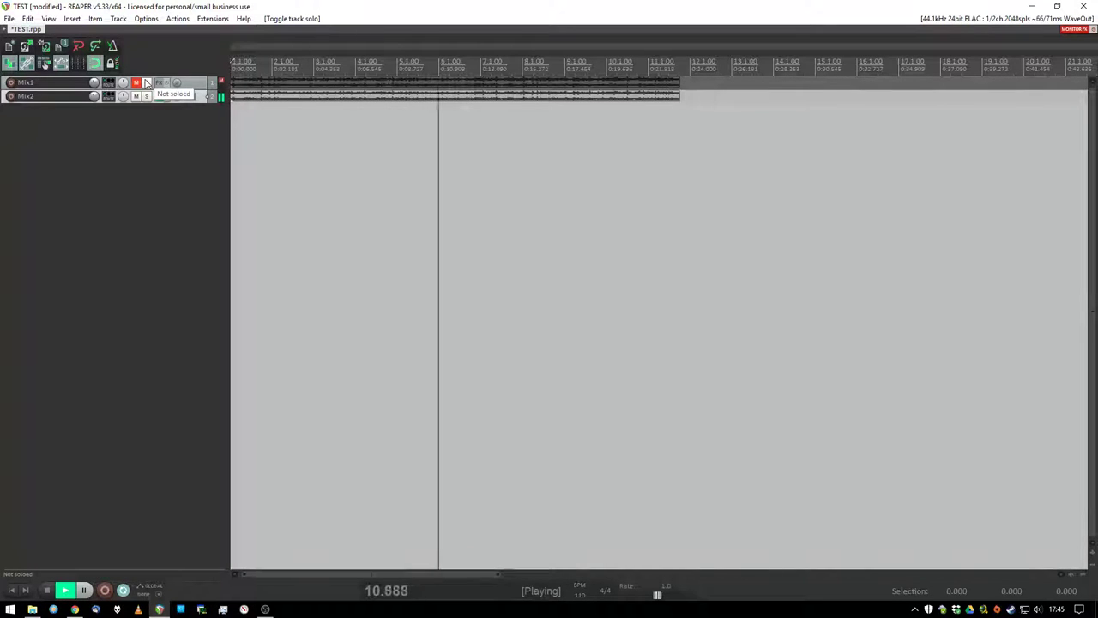
left_click(147, 83)
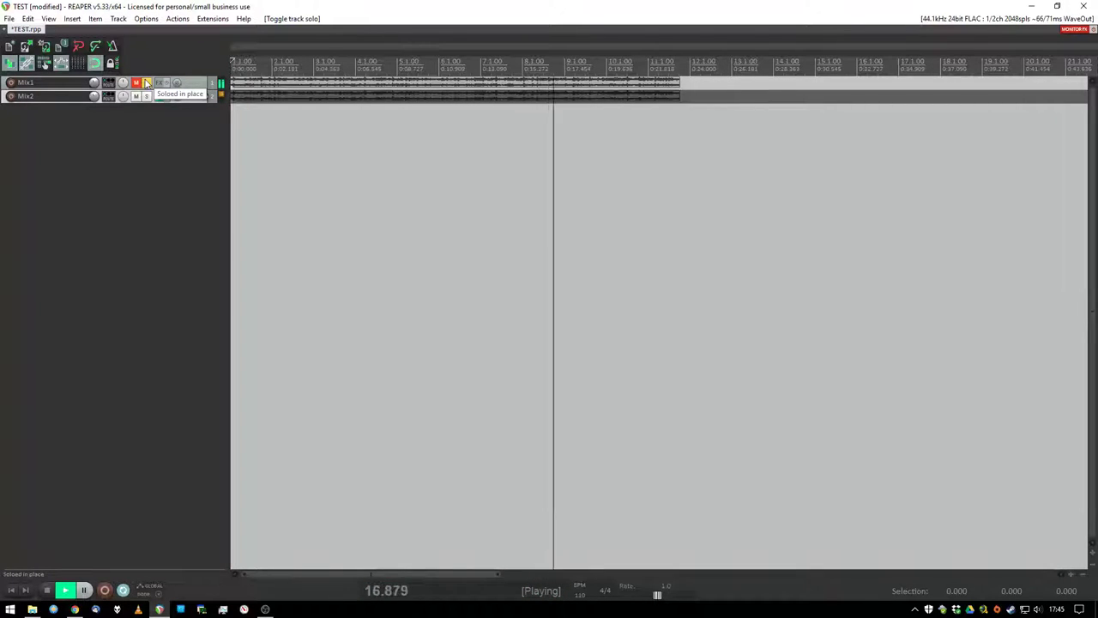
left_click(147, 82)
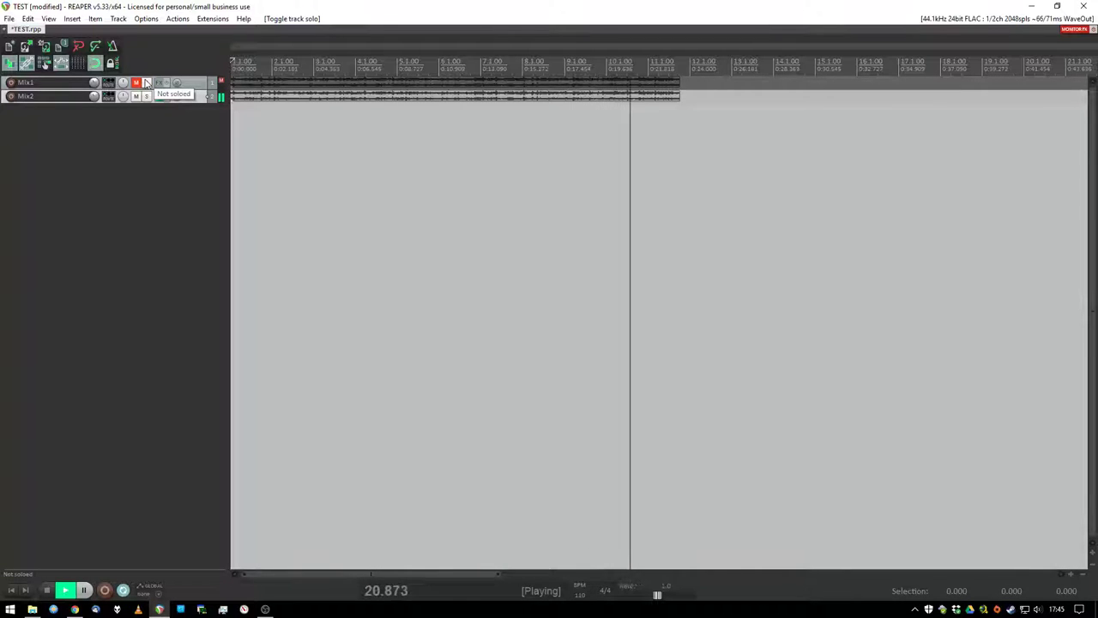
left_click(147, 83)
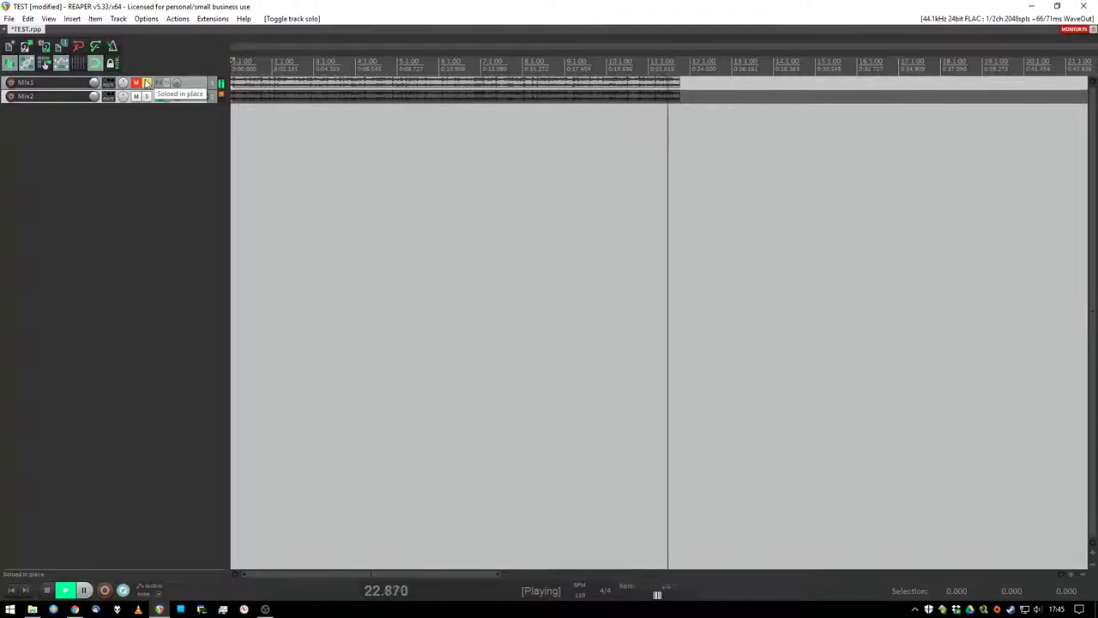
left_click(147, 82)
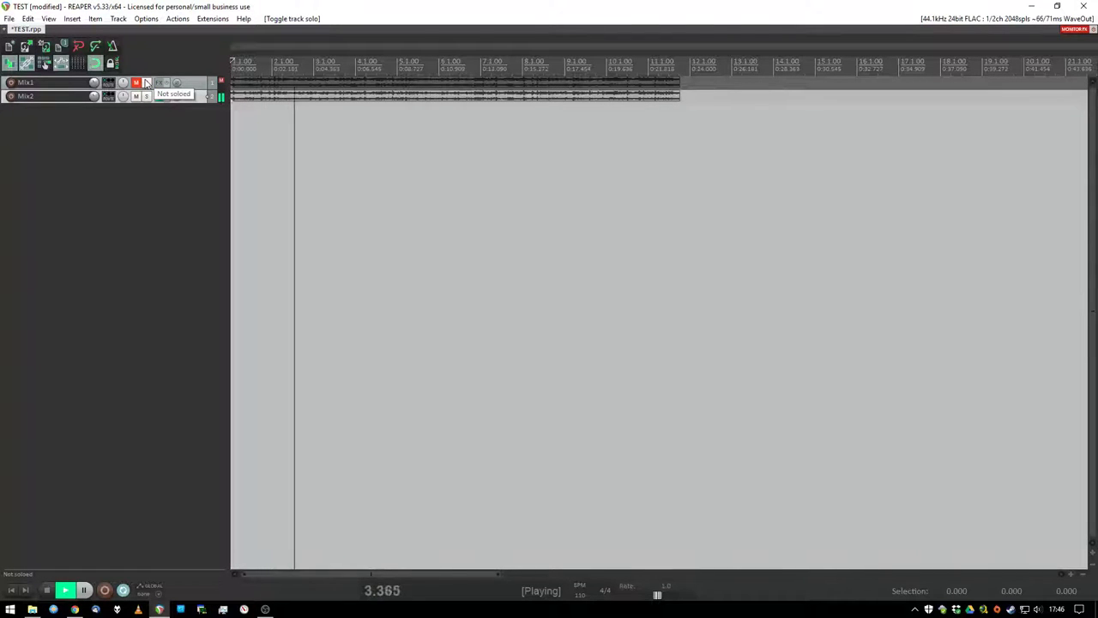
left_click(147, 82)
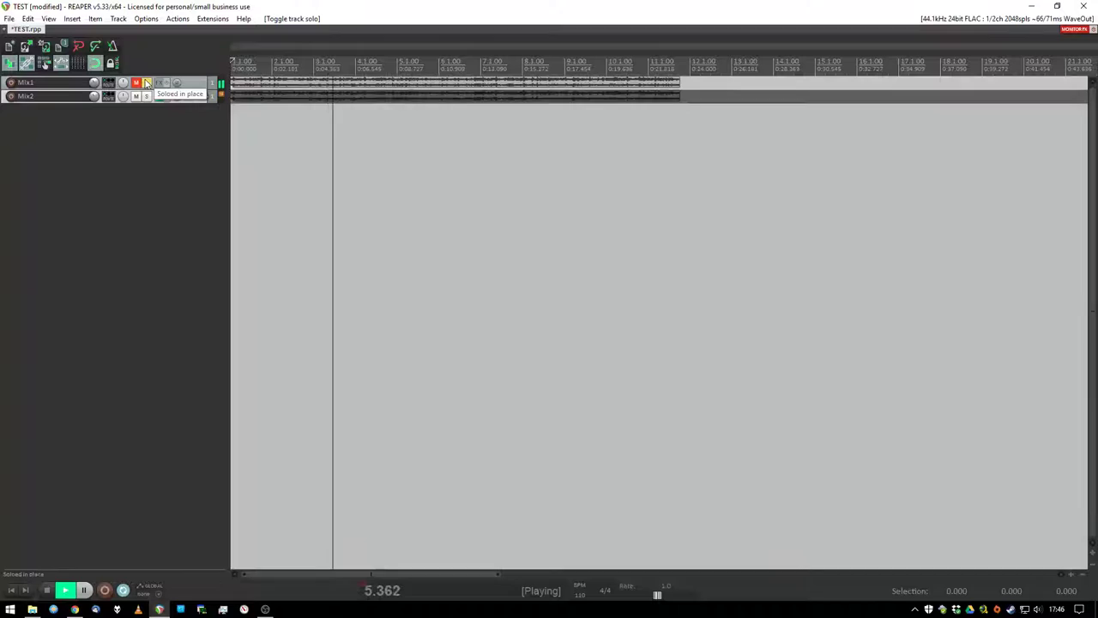
key("space")
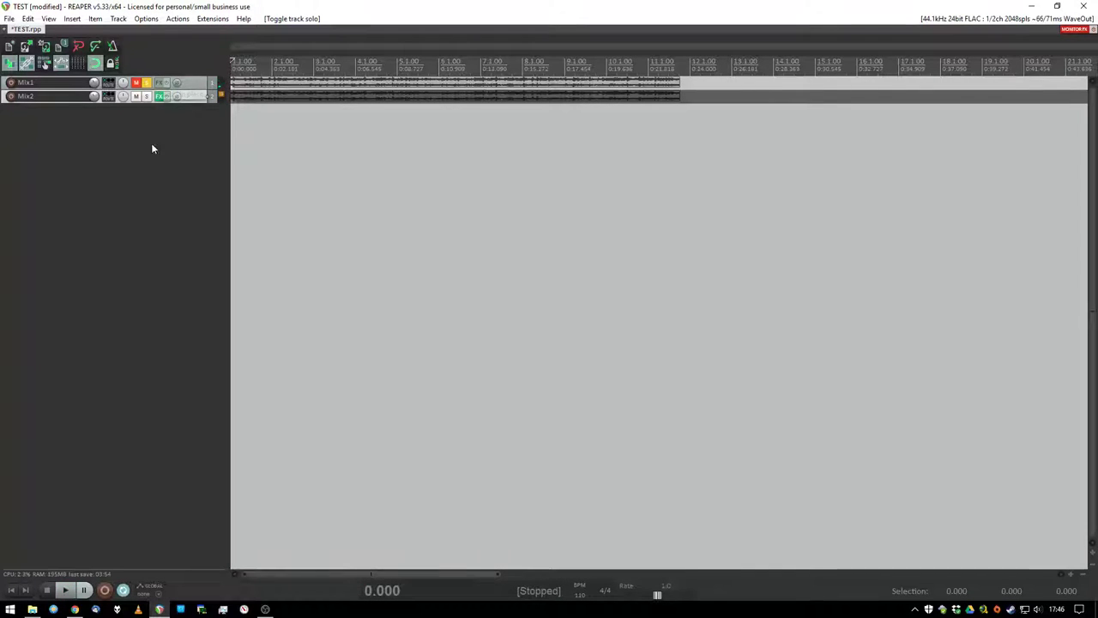
Unsolo Mix1, place the edit cursor at about 1.3 s and audition a short passage of Mix2
left_click(147, 82)
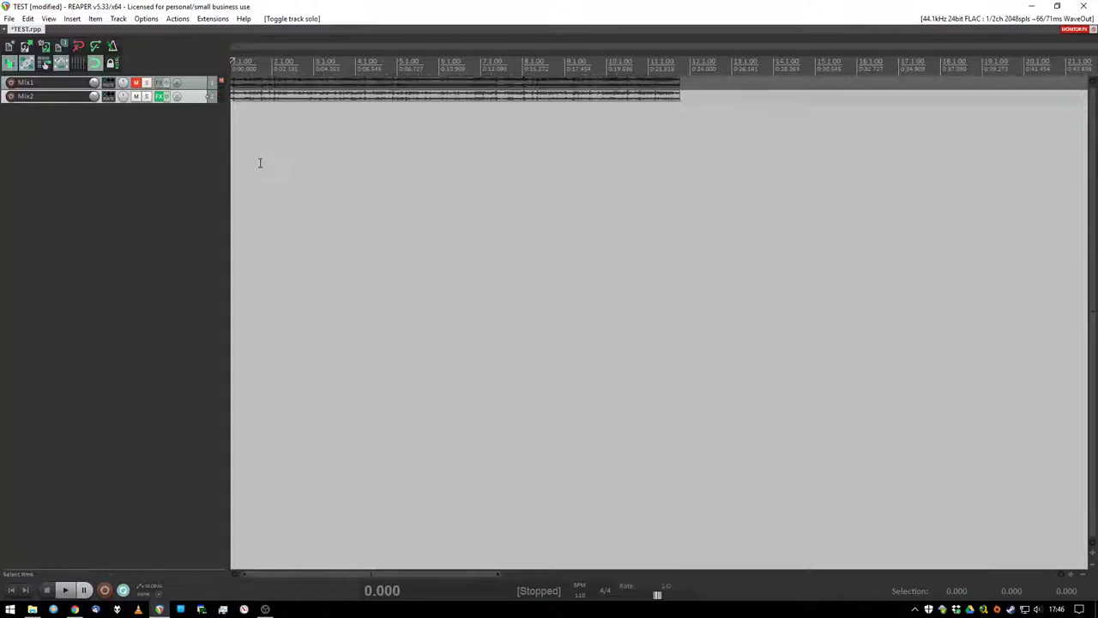
left_click(255, 129)
key("space")
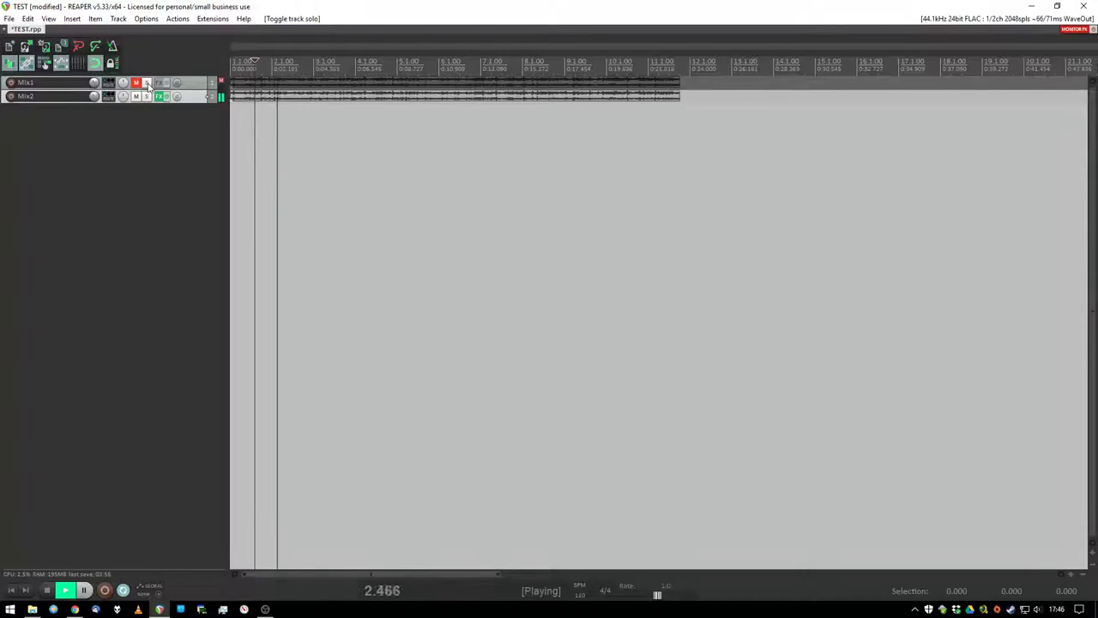
key("space")
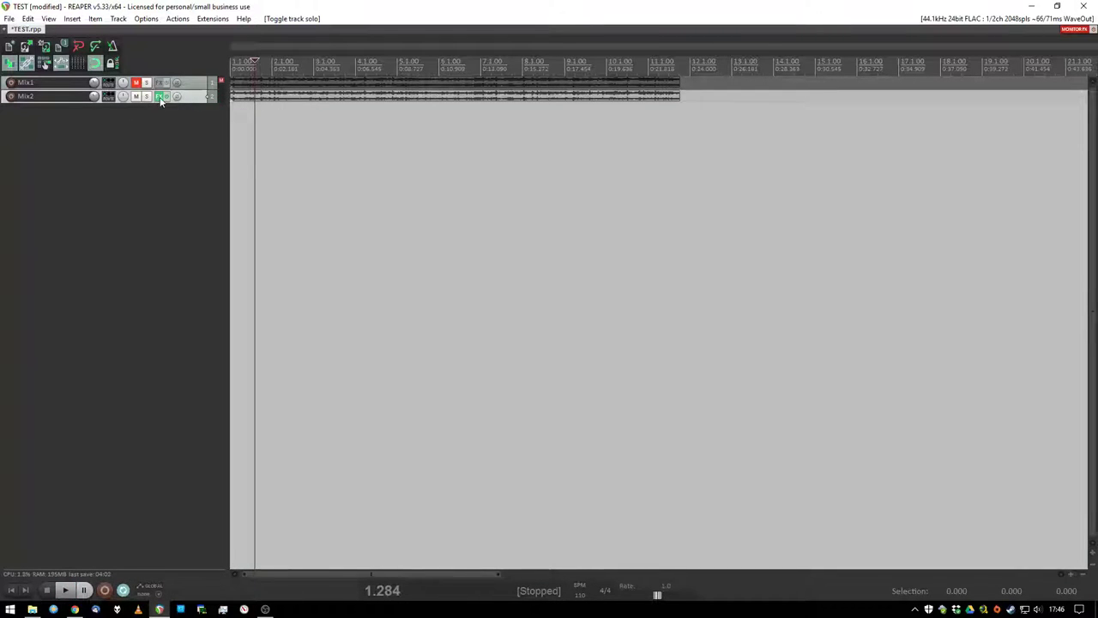
Open Mix2's FX chain and examine the settings of ReaEQ and Limiter No6
left_click(159, 96)
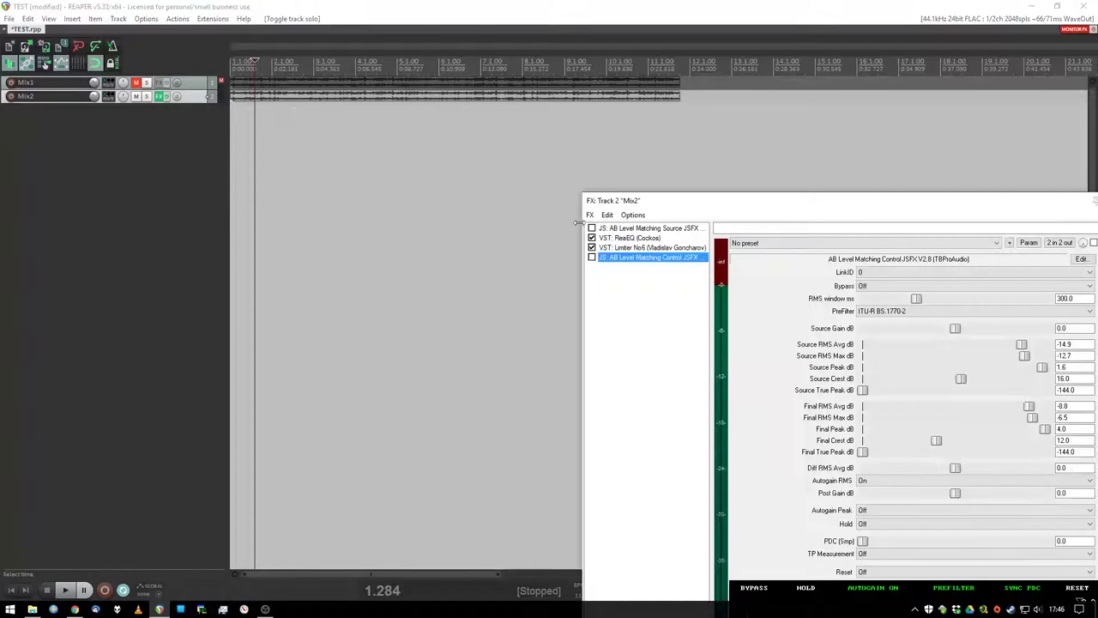
left_click(622, 237)
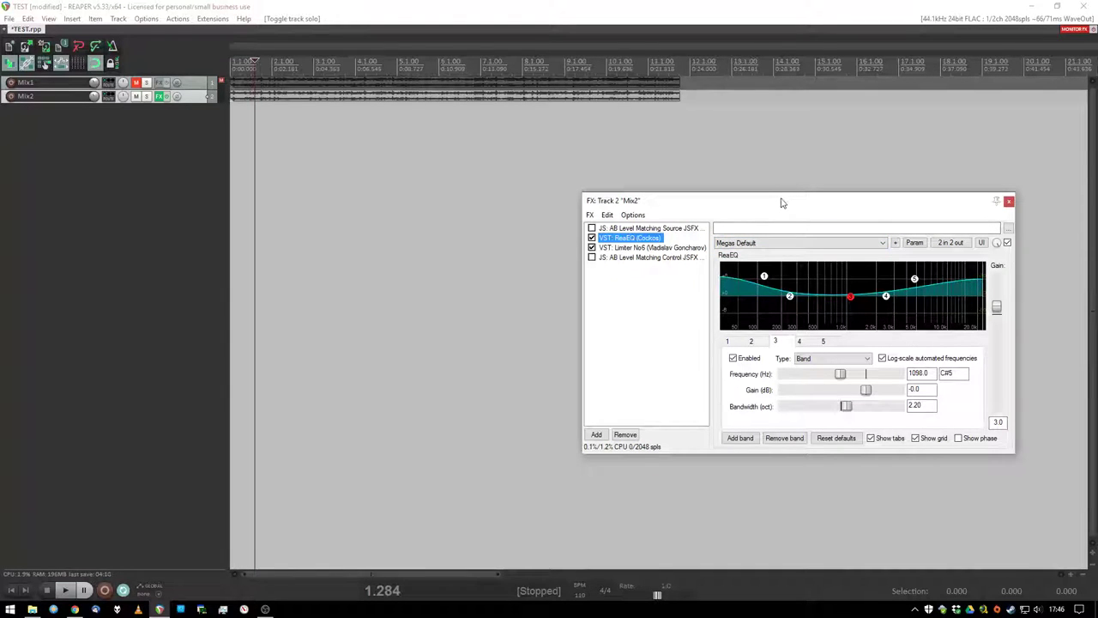
left_click(997, 423)
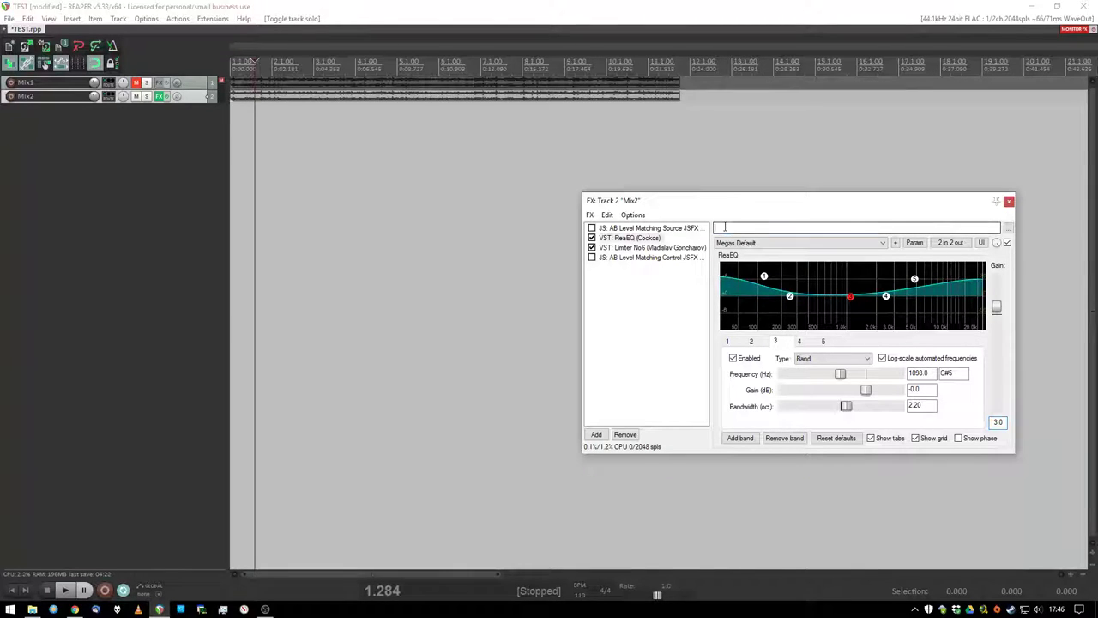
left_click(686, 295)
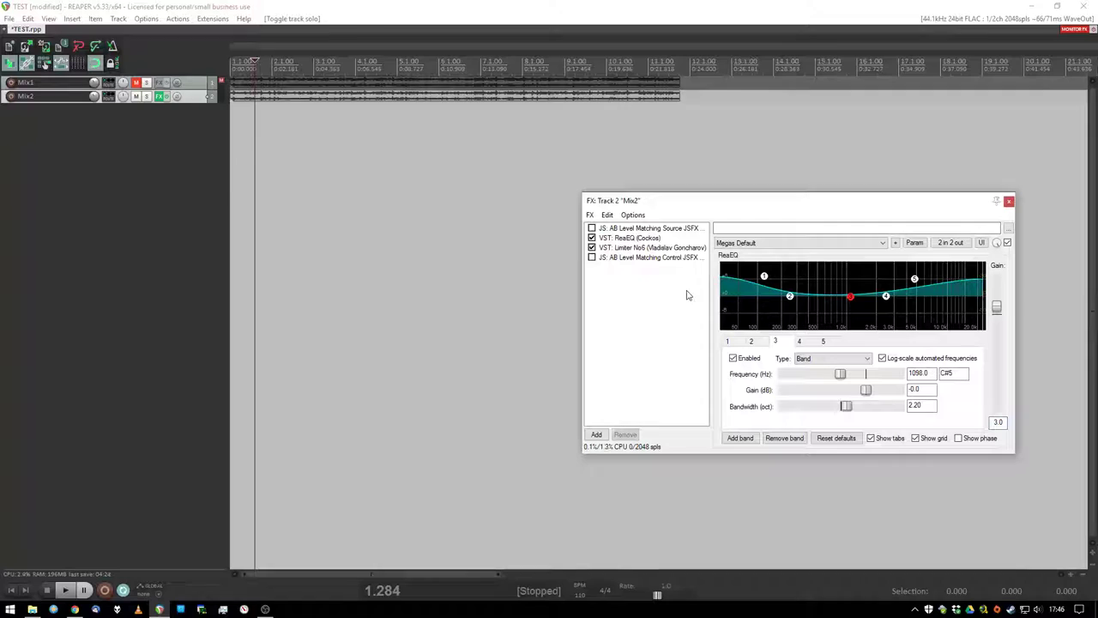
left_click(633, 248)
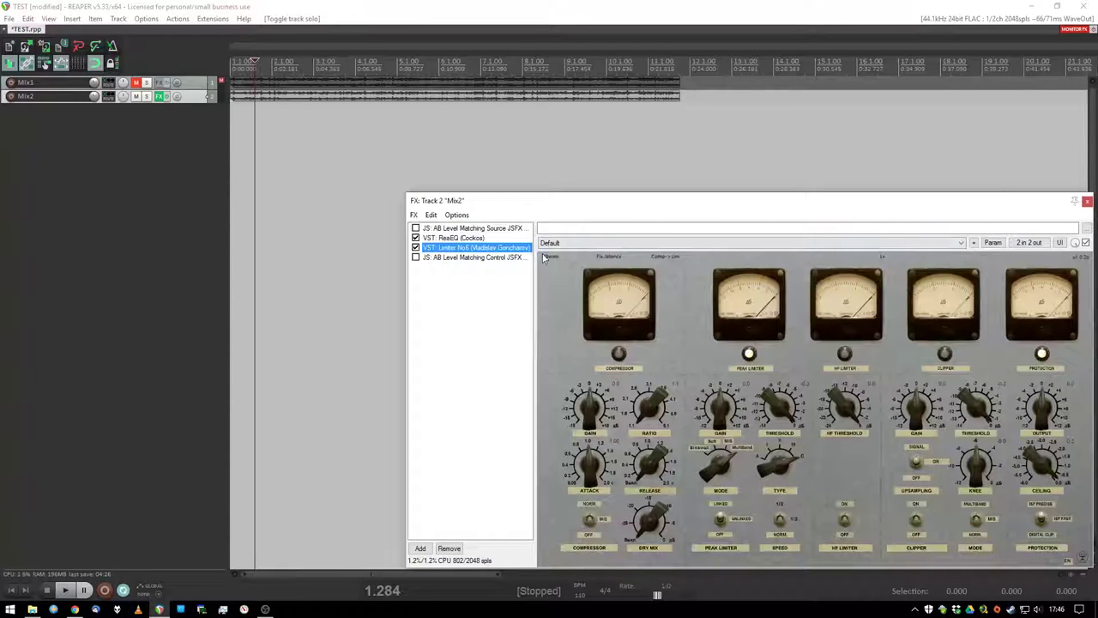
left_click(424, 238)
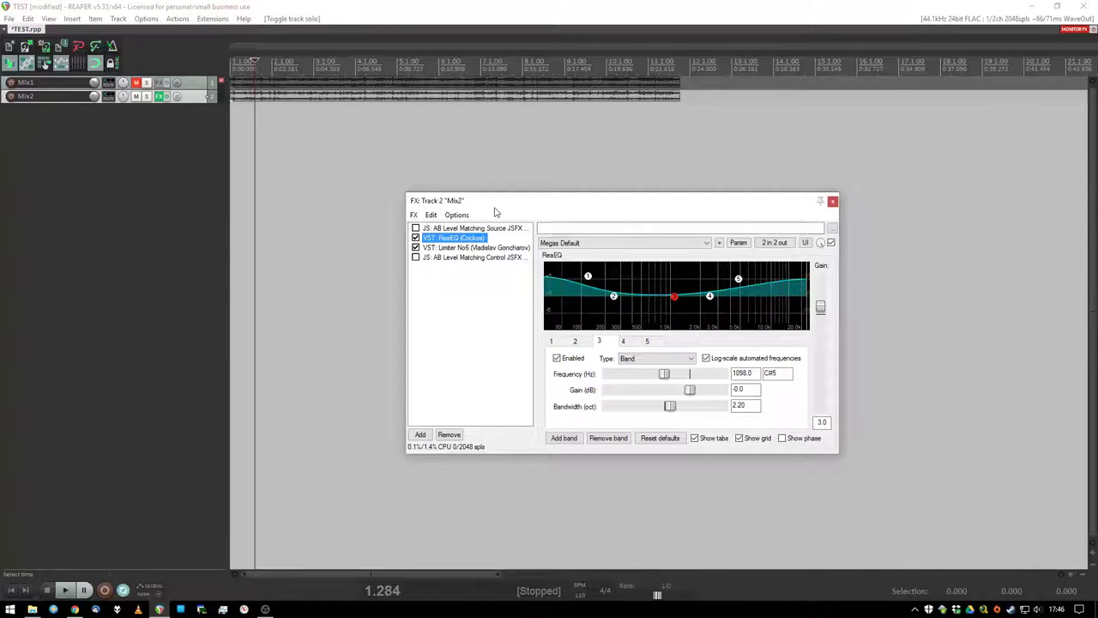
Move the Mix2 FX window clear of the tracks and enlarge the Mix2 track's height
left_click_drag(494, 212, 735, 321)
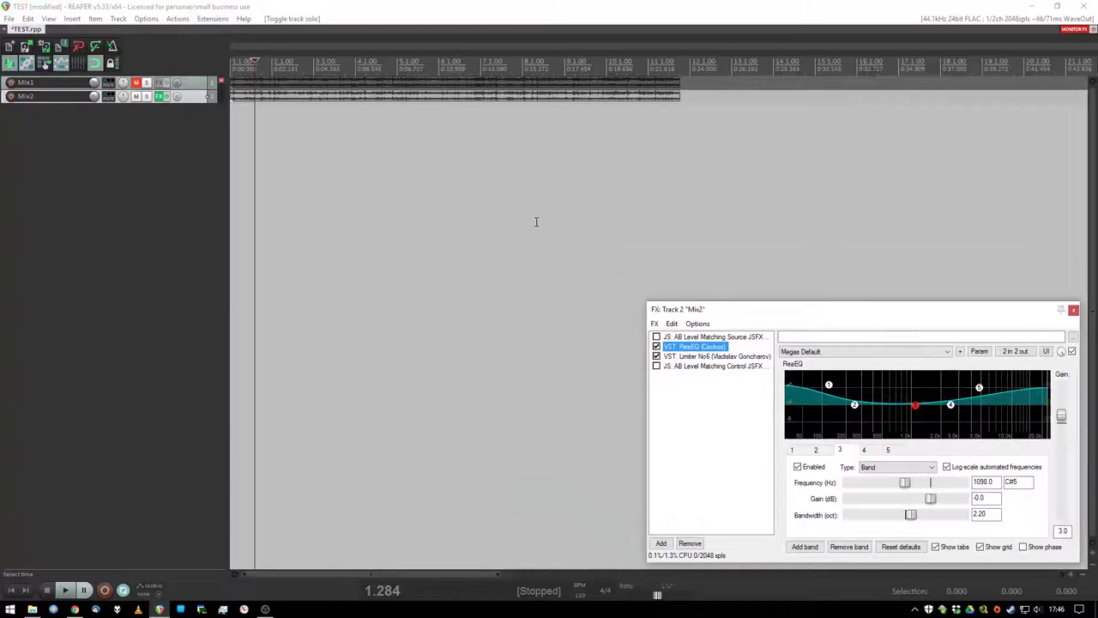
left_click_drag(198, 102, 198, 334)
Boost the Mix2 item's volume until its waveform clips, inspect the flattened peaks up close, and reset the item volume
left_click_drag(236, 93, 240, 4)
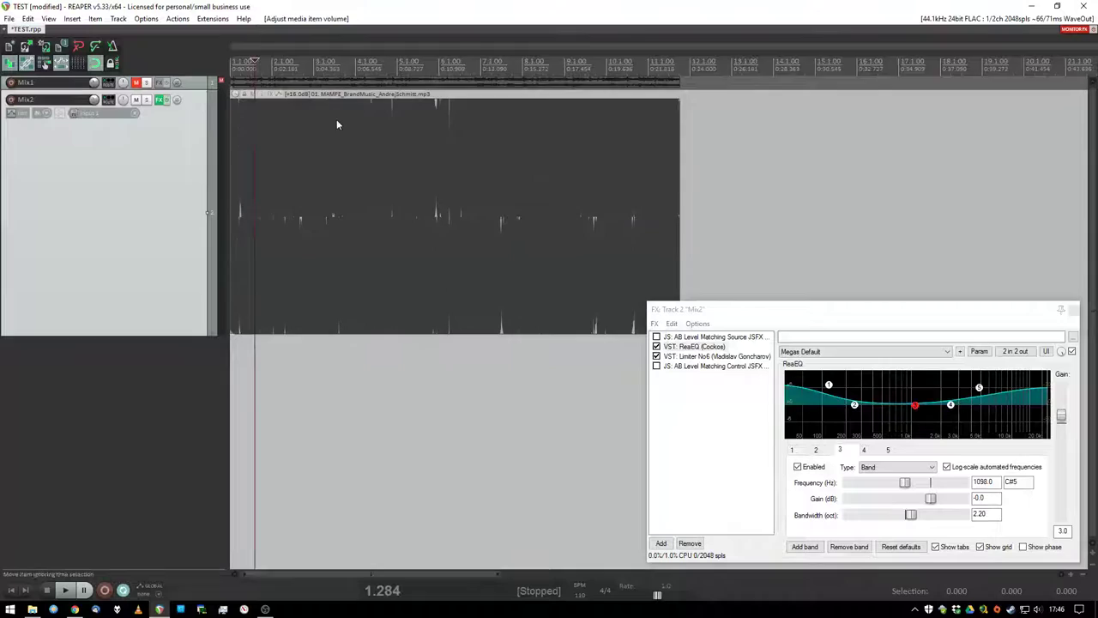
scroll(343, 120, "up", 10)
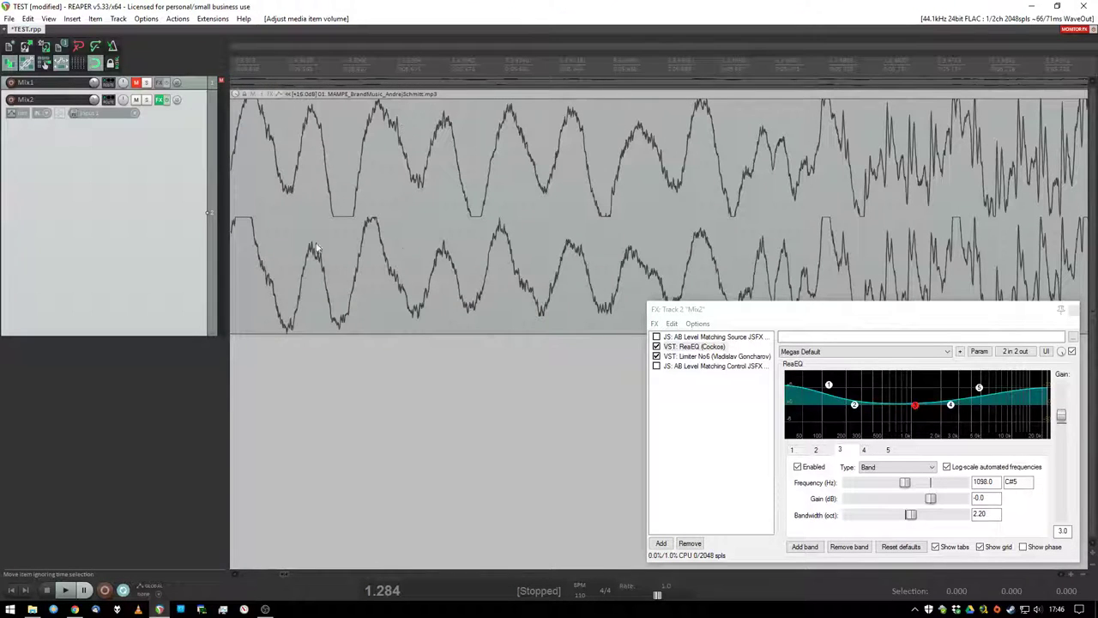
double_click(236, 96)
scroll(566, 232, "down", 8)
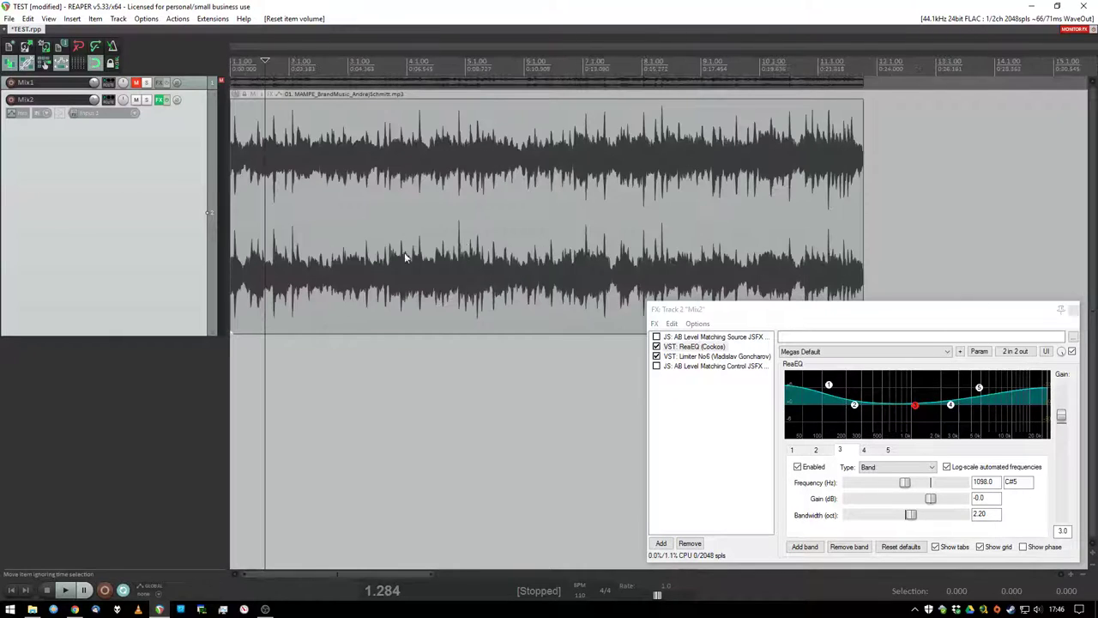
Select the Mix2 item with the edit cursor at about 7.5 s, and bypass the AB Level Matching Source effect
mouse_move(718, 316)
left_mouse_down()
mouse_move(743, 327)
mouse_move(711, 306)
mouse_move(716, 316)
left_mouse_up()
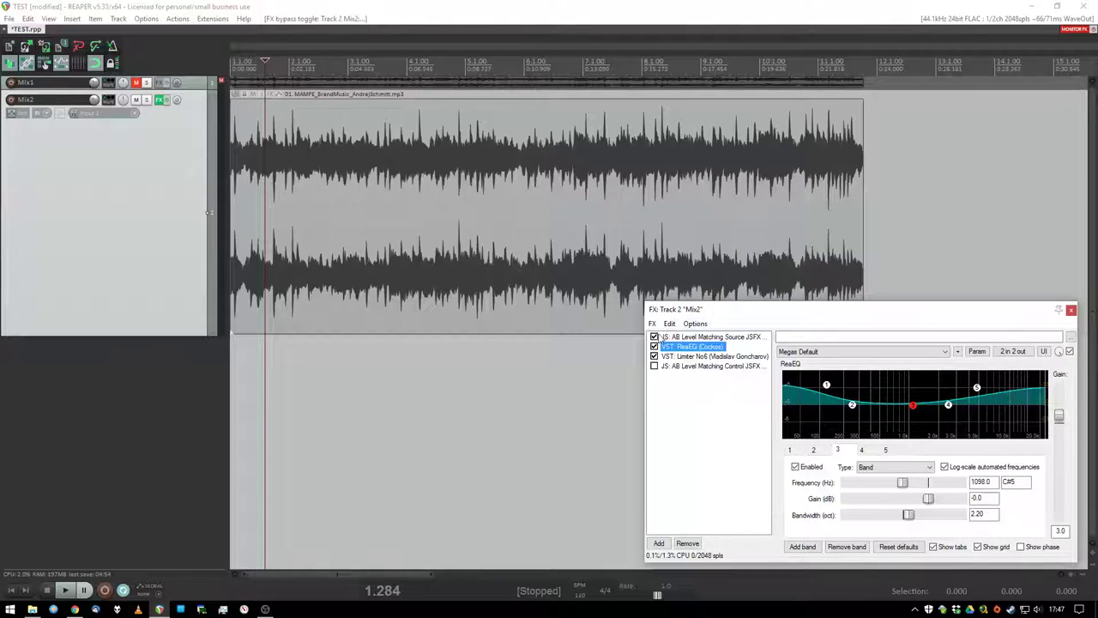
scroll(568, 220, "down", 3)
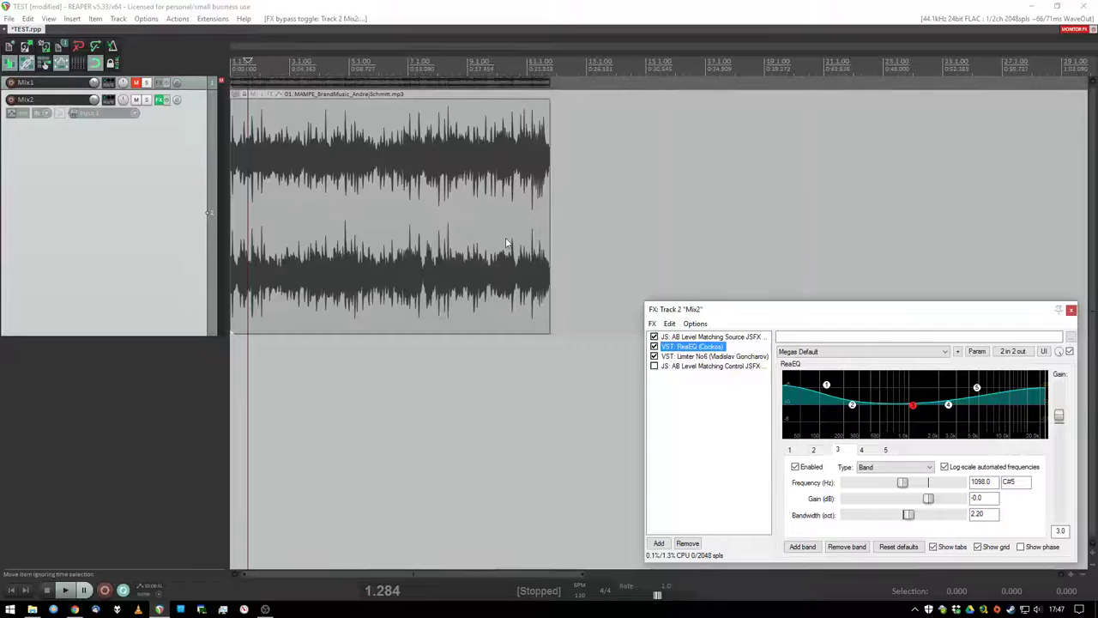
left_click(342, 234)
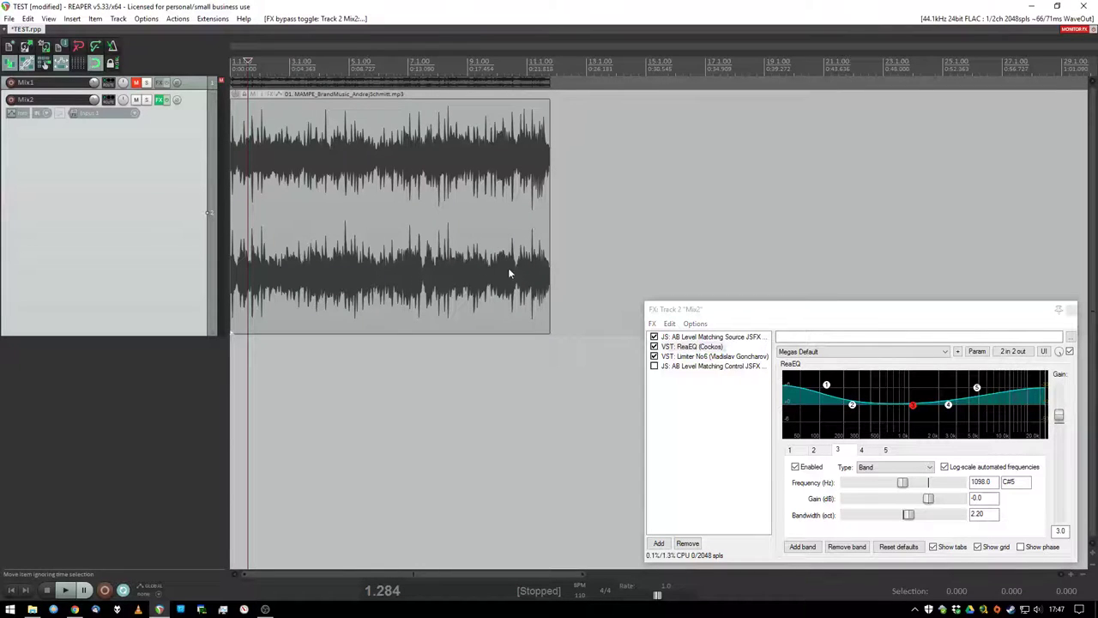
scroll(336, 238, "up", 3)
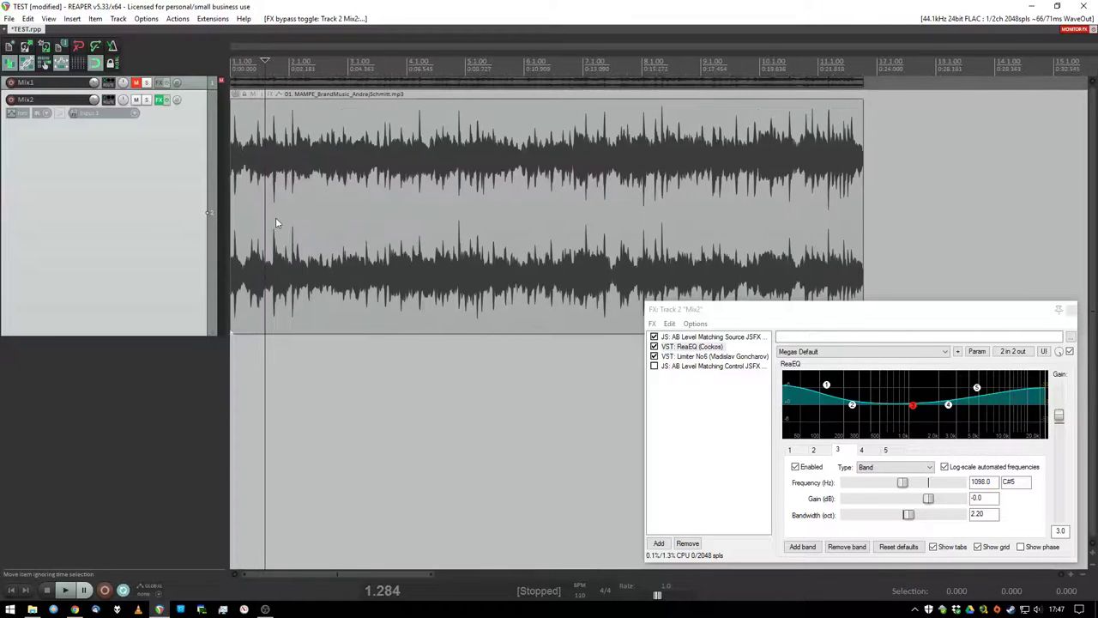
scroll(625, 292, "down", 3)
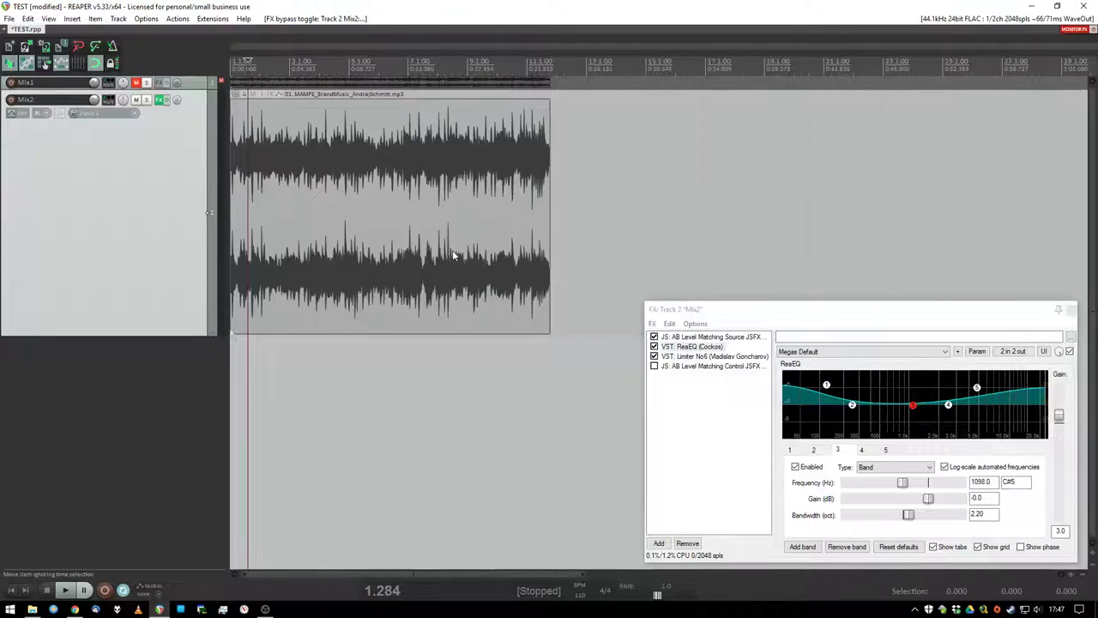
left_click(332, 197)
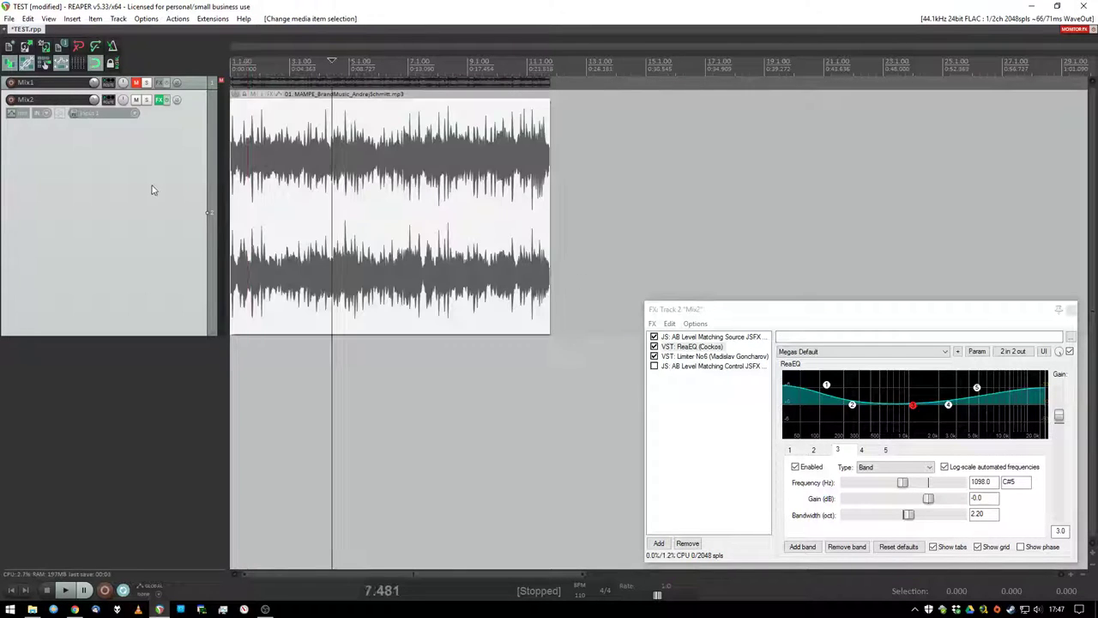
left_click(654, 338)
Render the Mix2 track with its effects to a new stem track and mute the original
right_click(191, 184)
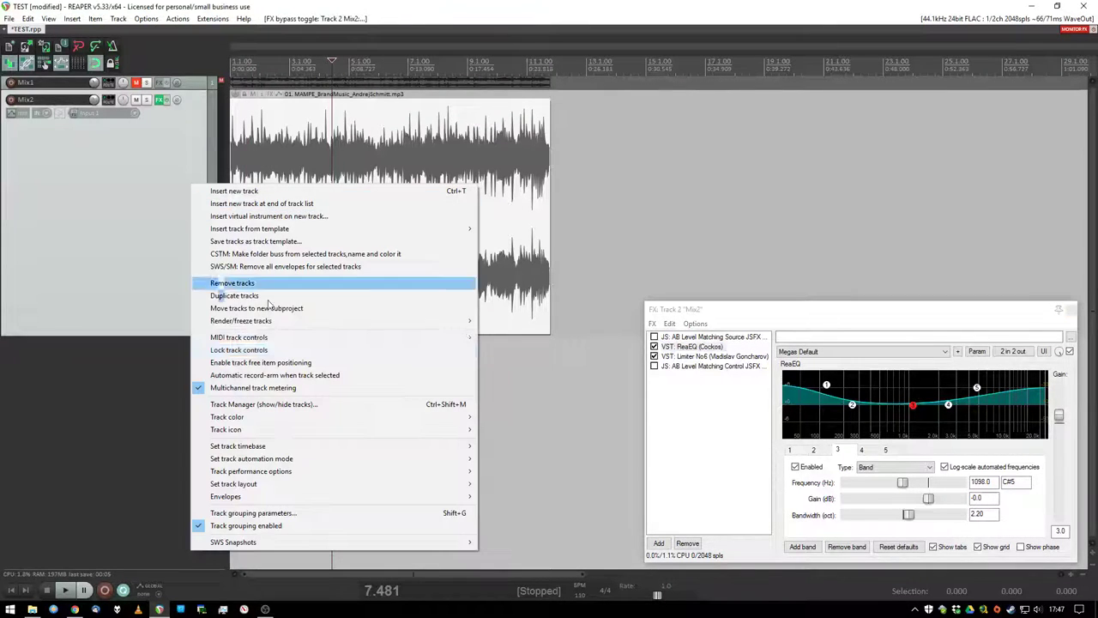
mouse_move(289, 321)
left_click(569, 334)
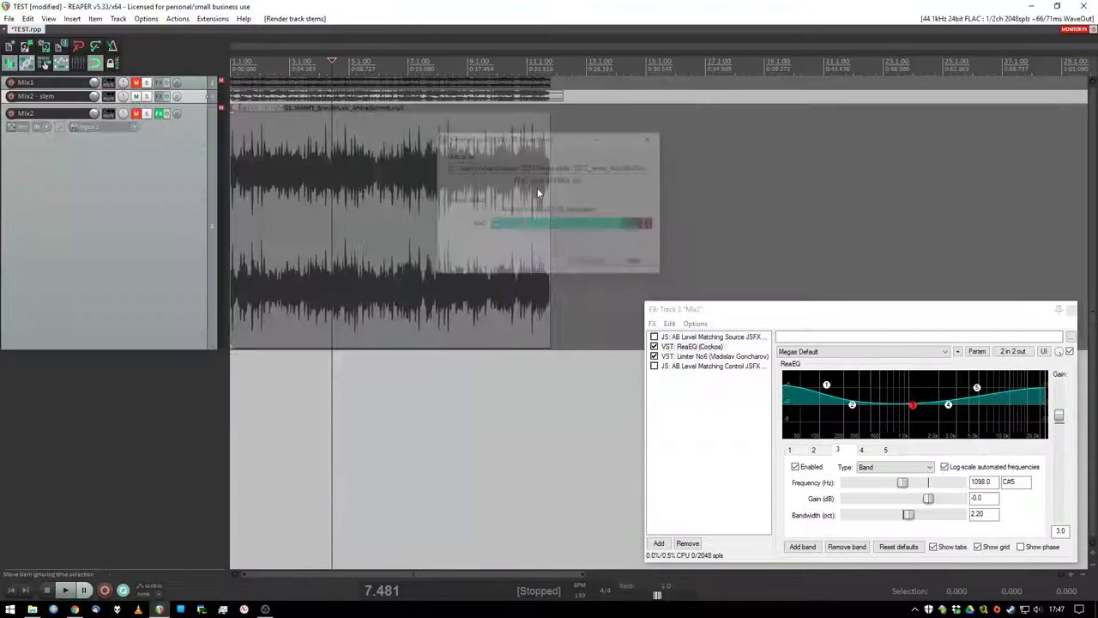
Trim the stem item's end to match the mix items, and float Toolbar 1 above the timeline, widened to show all its commands
left_click_drag(561, 92, 550, 98)
key("ctrl+d")
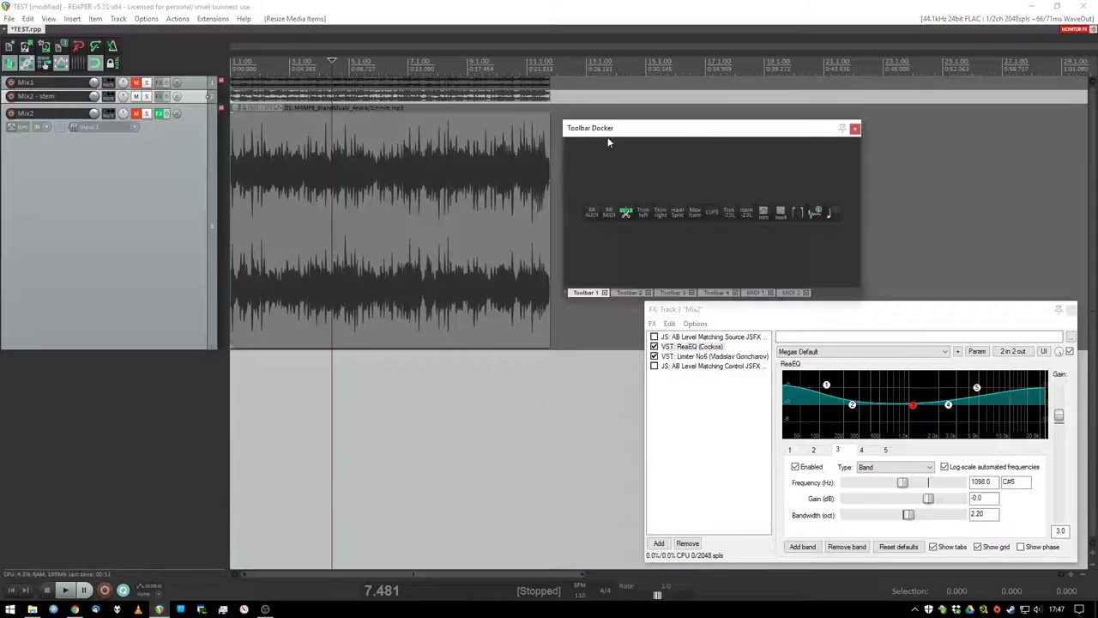
right_click(629, 247)
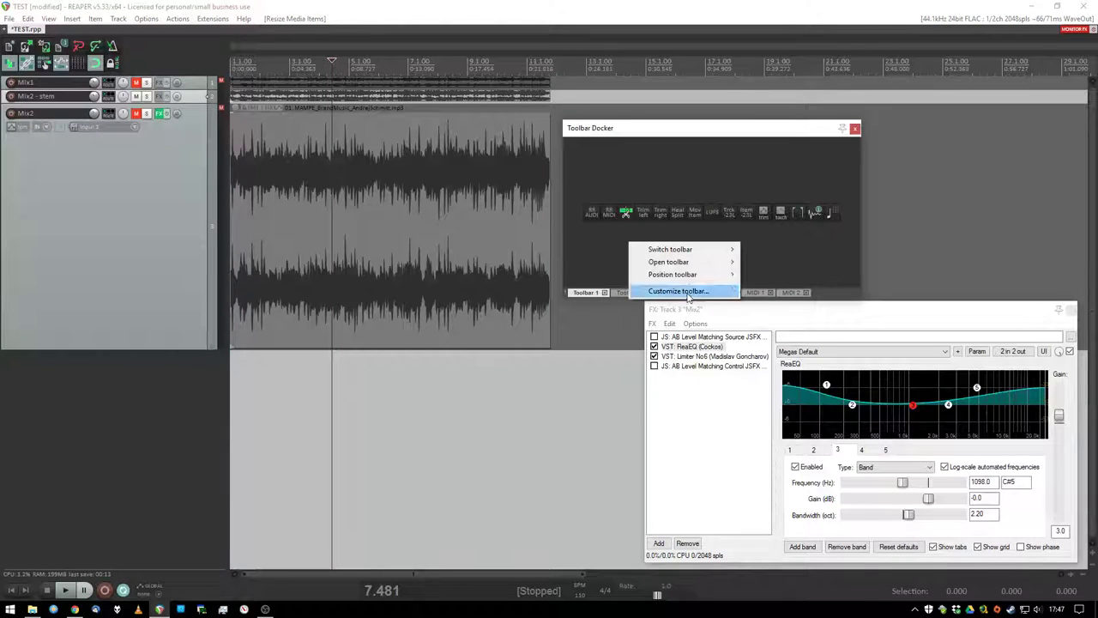
mouse_move(704, 277)
left_click(772, 273)
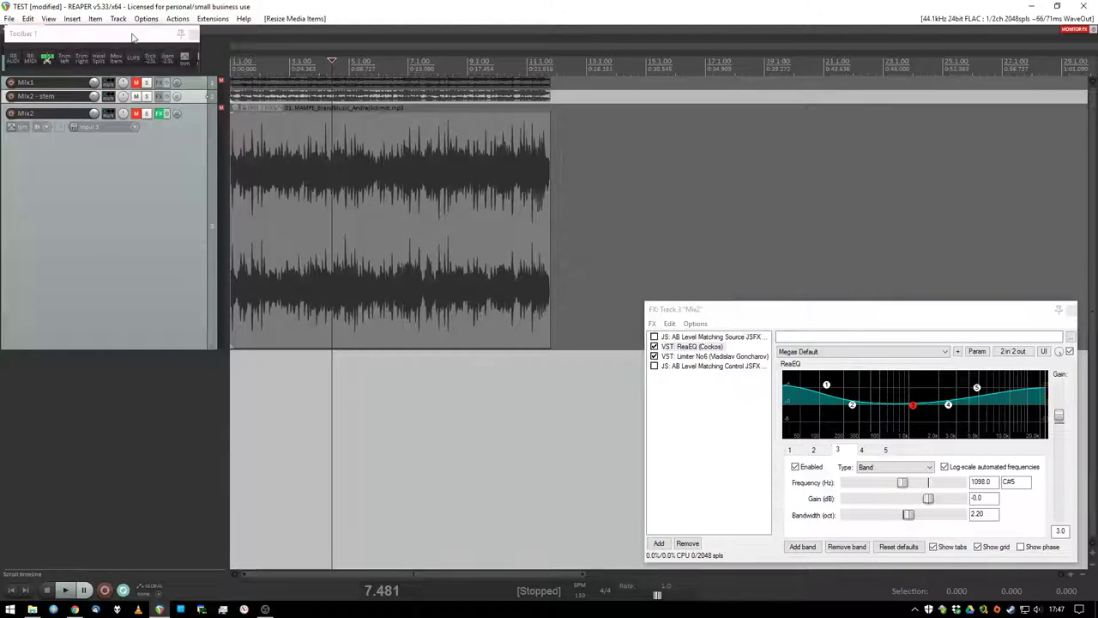
left_click_drag(133, 37, 461, 19)
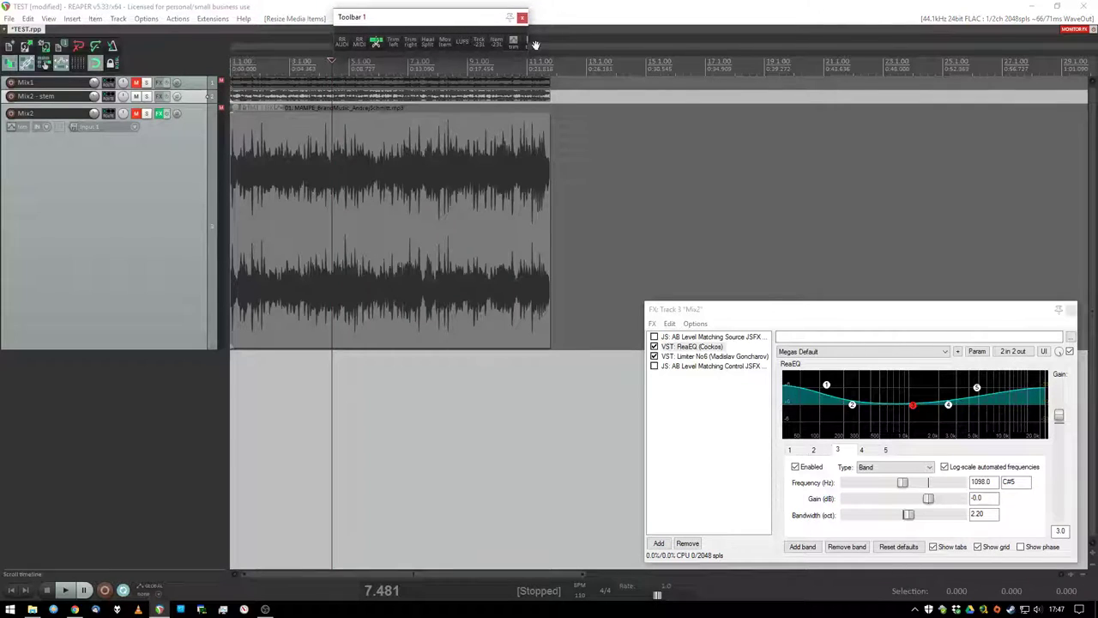
left_click(526, 42)
left_click_drag(528, 42, 639, 42)
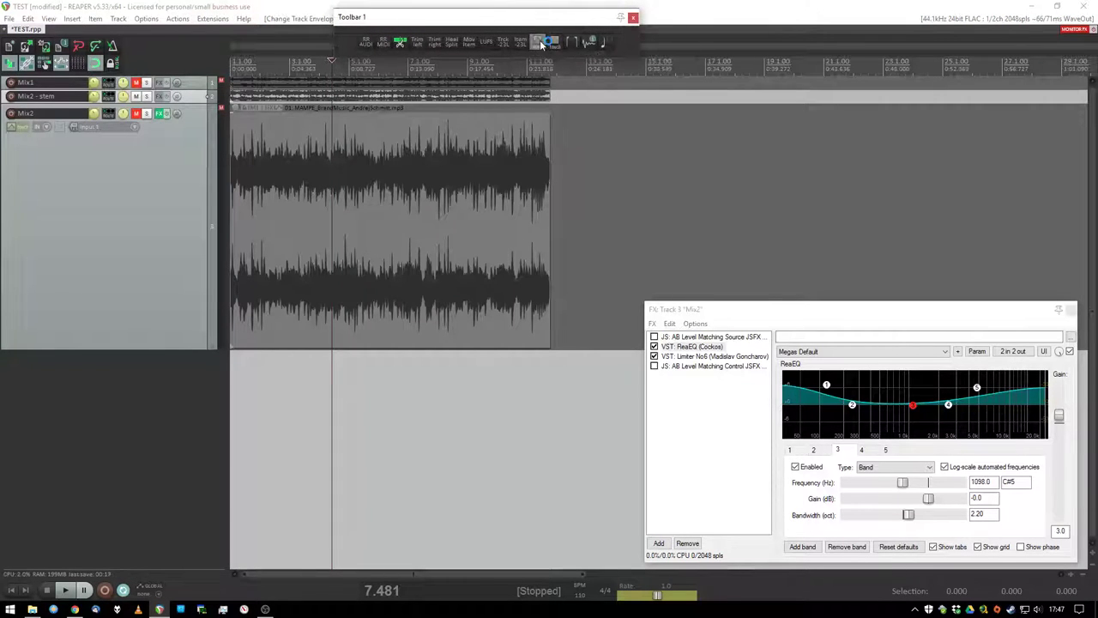
left_click(540, 42)
Enlarge all tracks to compare the stem's waveform with the Mix2 item's, and move the FX window clear of the items
scroll(427, 170, "down", 4)
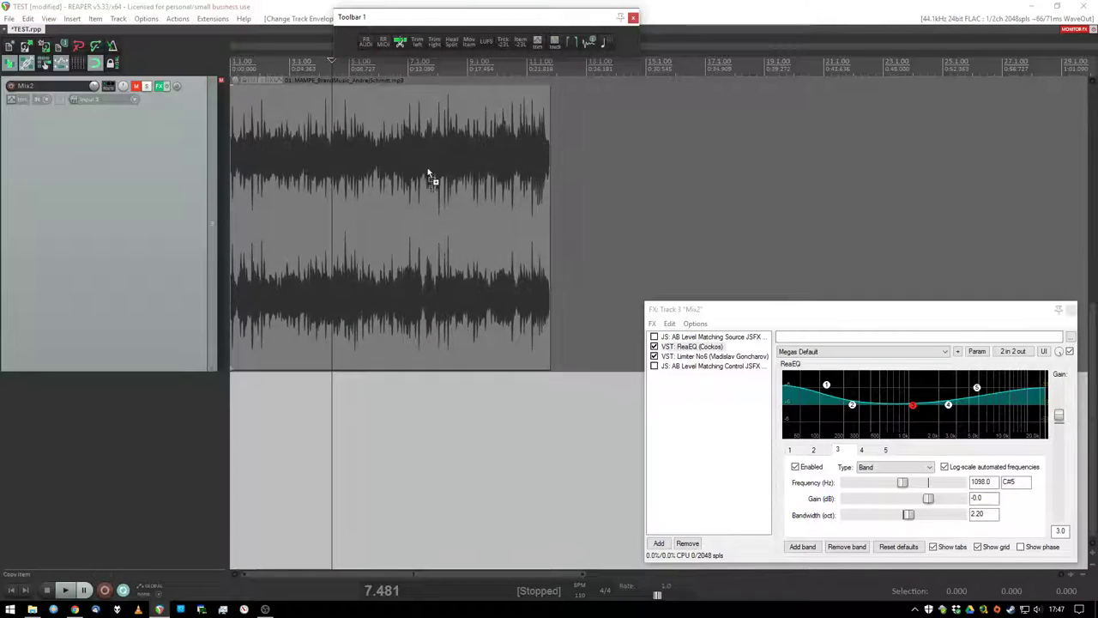
scroll(369, 214, "up", 4)
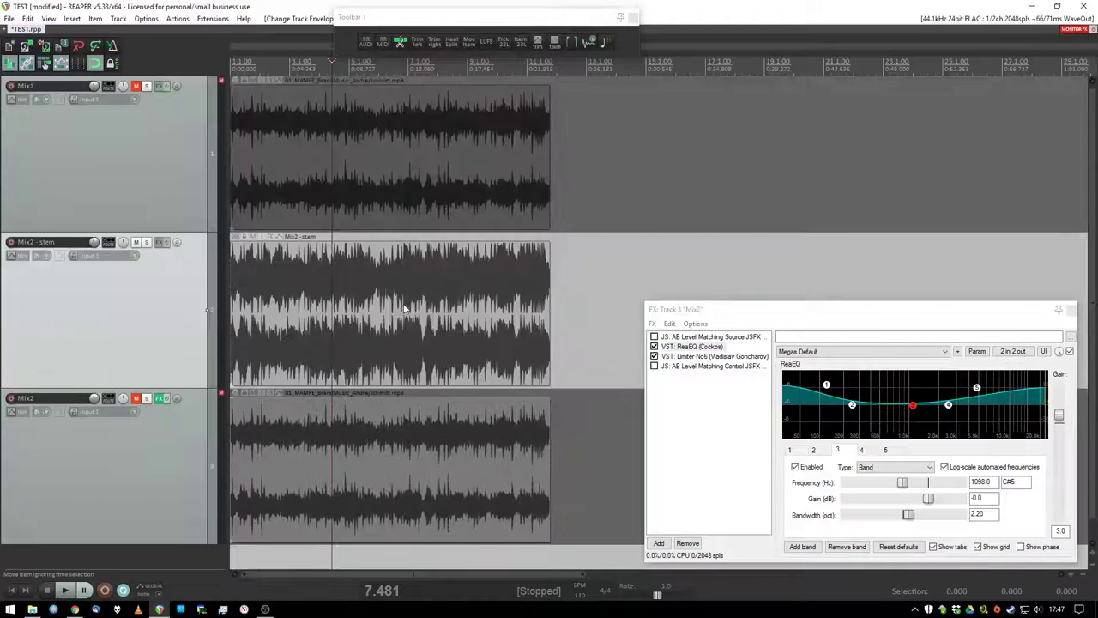
scroll(412, 306, "down", 1)
left_click(446, 420)
left_click(417, 360)
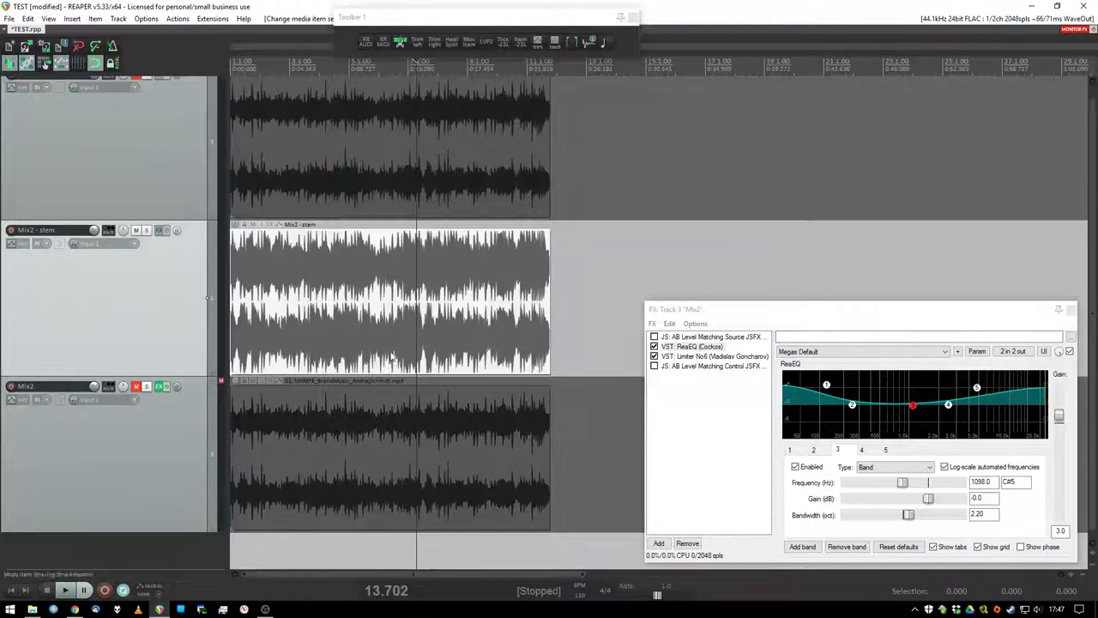
scroll(388, 359, "up", 1)
scroll(386, 375, "up", 2)
scroll(419, 268, "down", 2)
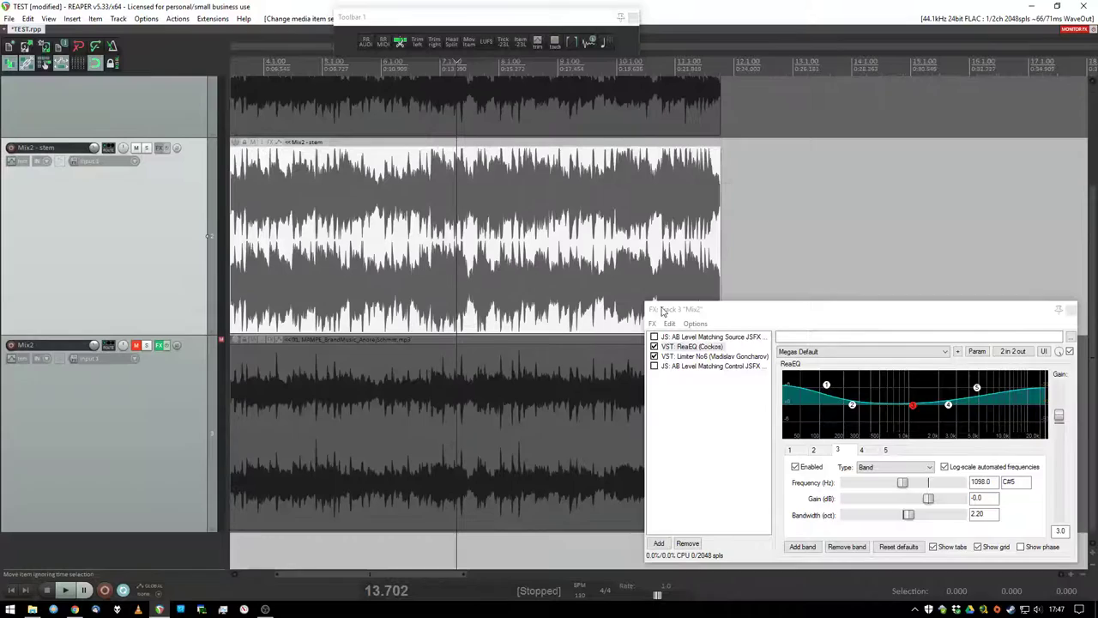
left_click_drag(660, 310, 832, 435)
left_click(419, 241)
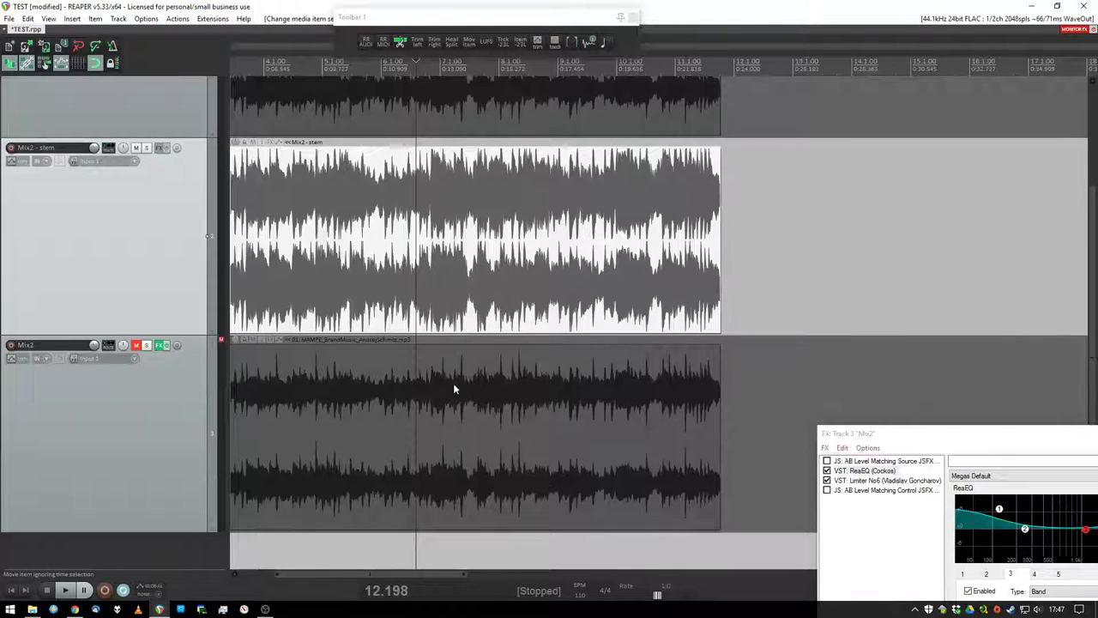
Normalize the stem and Mix2 items to -23 LUFS and raise their volumes together to -5.12 dB and +0.95 dB
left_click_drag(469, 220, 592, 426)
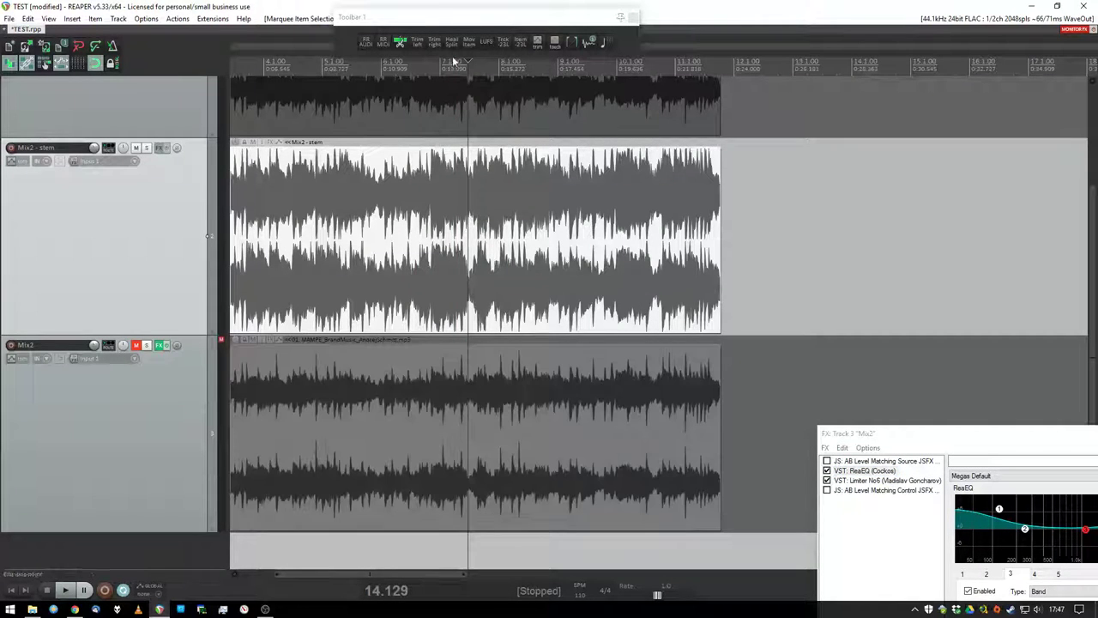
left_click(521, 44)
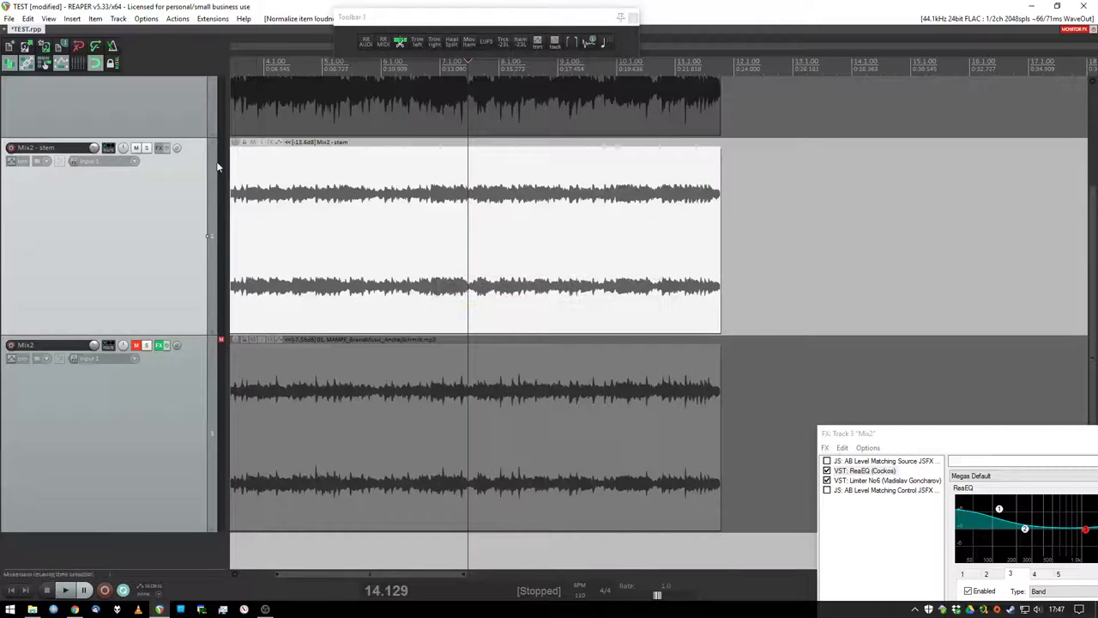
left_click_drag(237, 142, 237, 96)
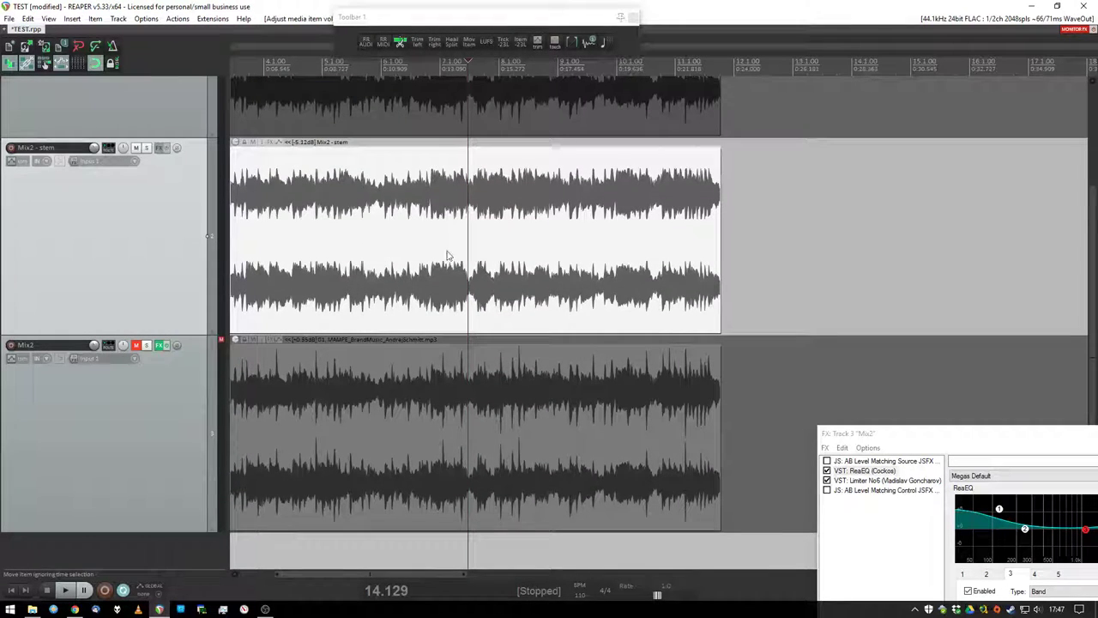
Move the Mix2 item onto the stem track, leaving a short gap after the stem item
left_click(456, 377)
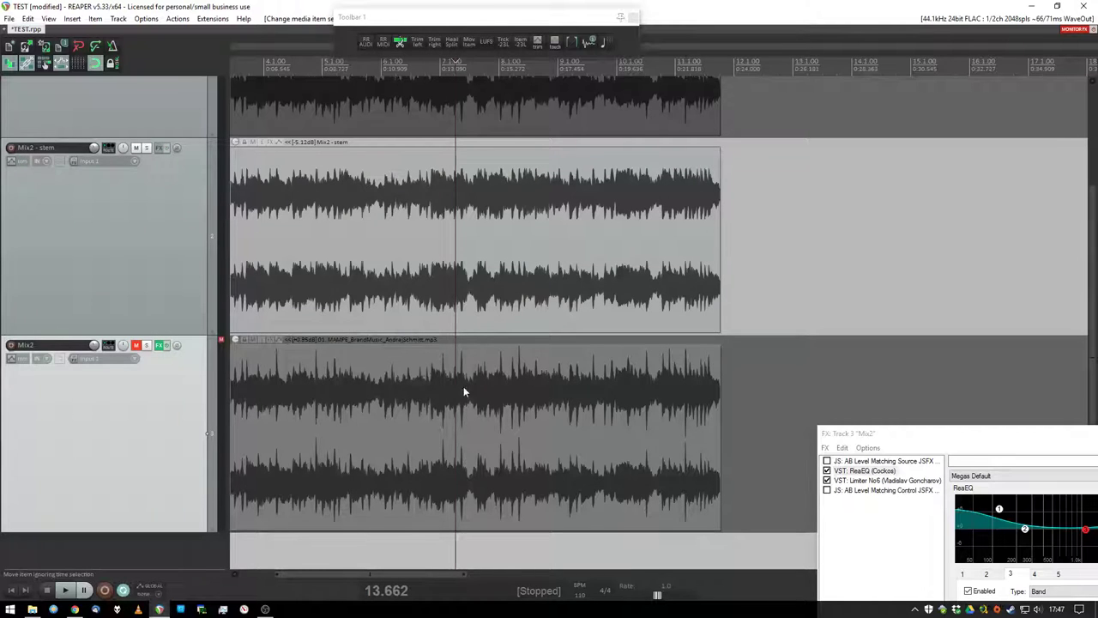
scroll(444, 360, "down", 3)
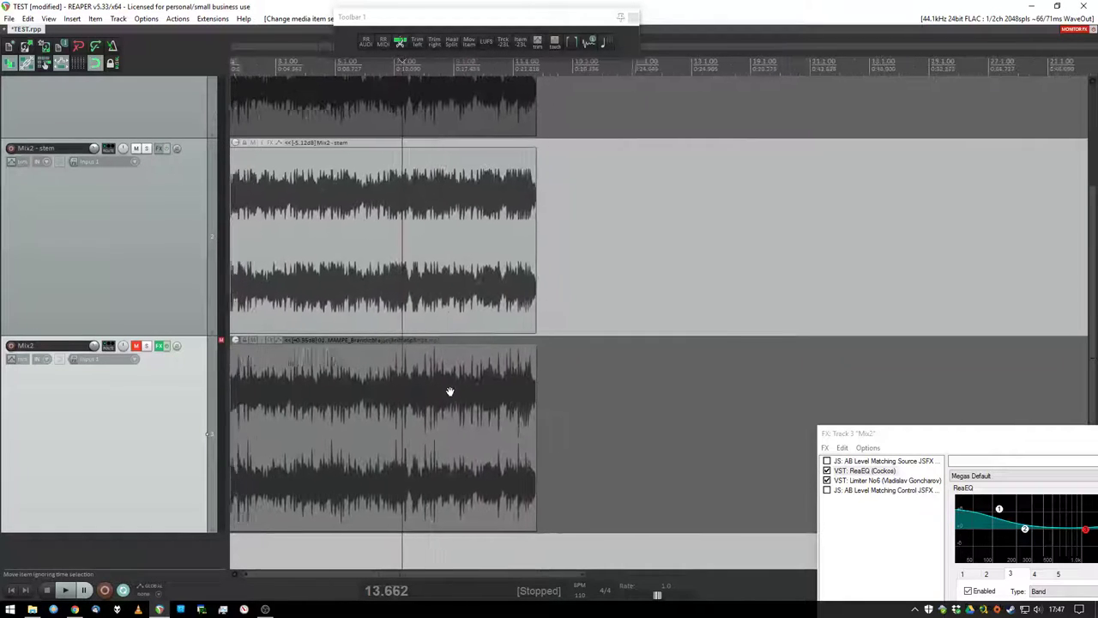
left_click_drag(318, 423, 668, 240)
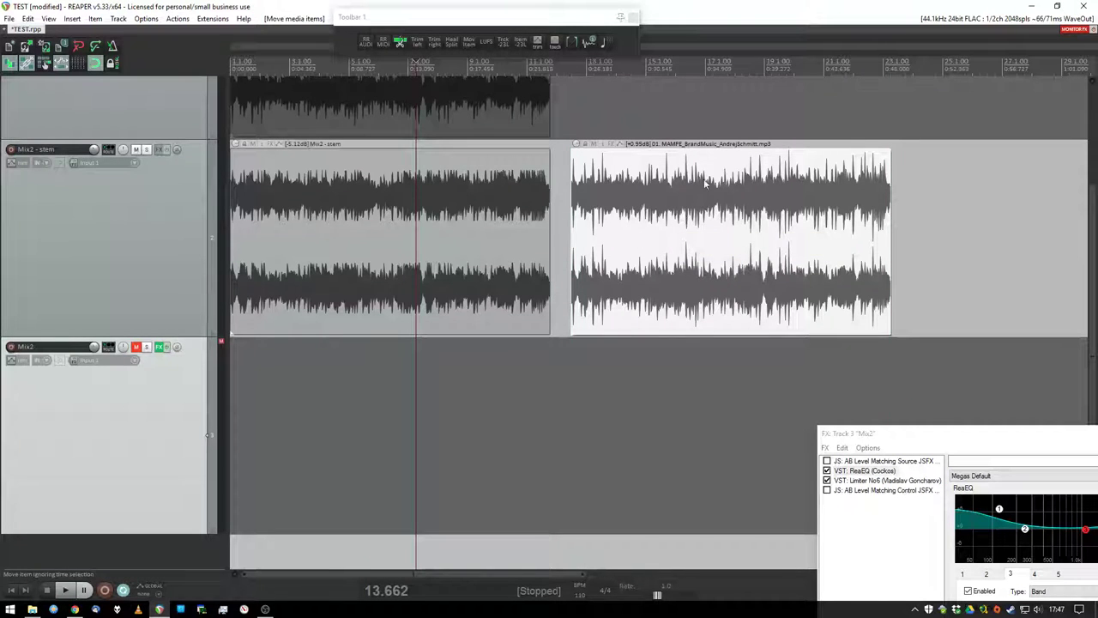
Examine the unprocessed item's peaks up close and compare them with the stem item's waveform
scroll(695, 188, "up", 5)
scroll(678, 180, "up", 4)
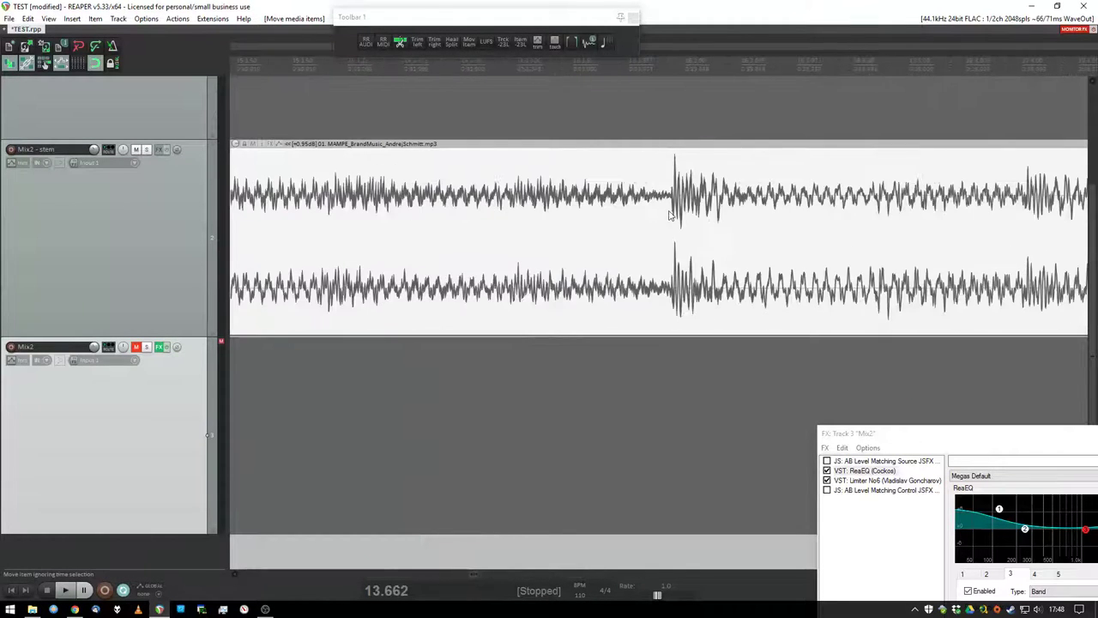
left_click(666, 390)
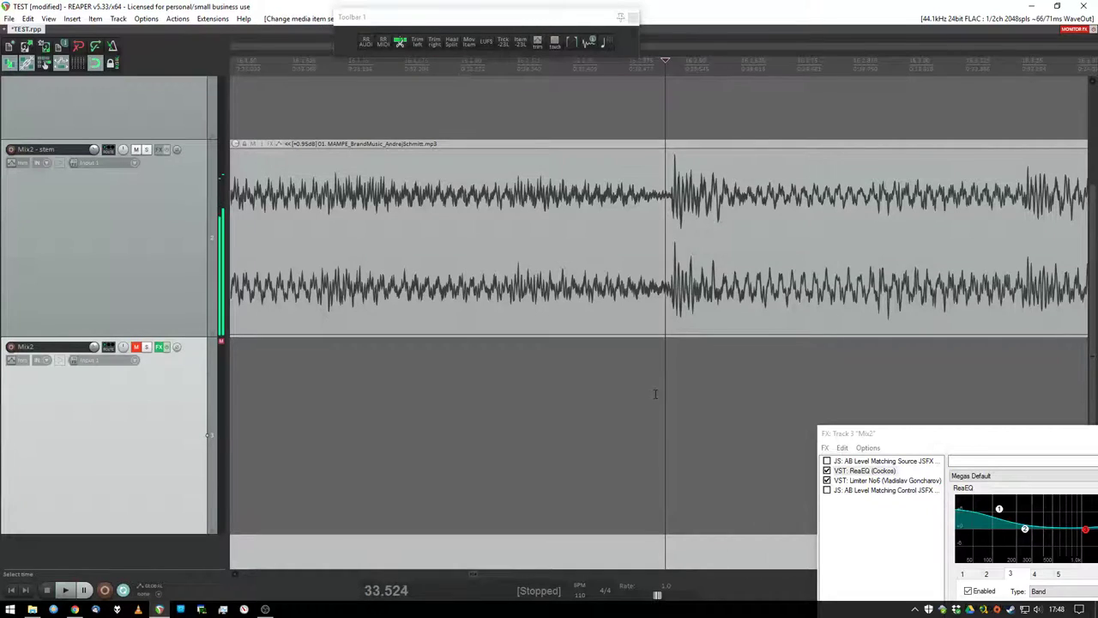
scroll(654, 396, "down", 6)
scroll(344, 230, "up", 3)
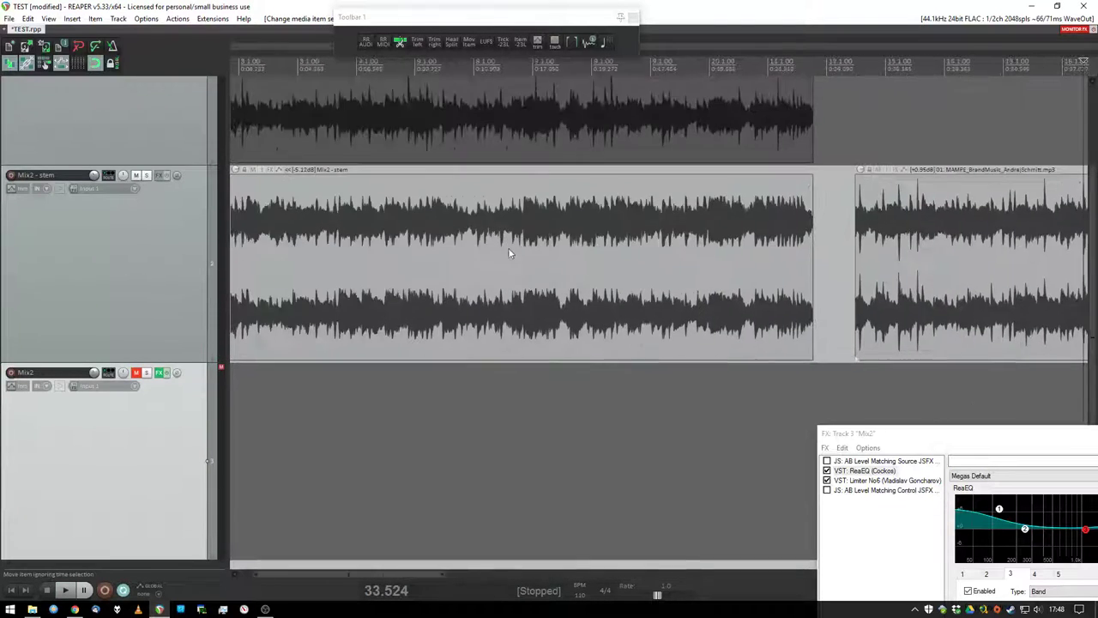
scroll(335, 241, "down", 5)
left_click(316, 250)
scroll(317, 262, "up", 5)
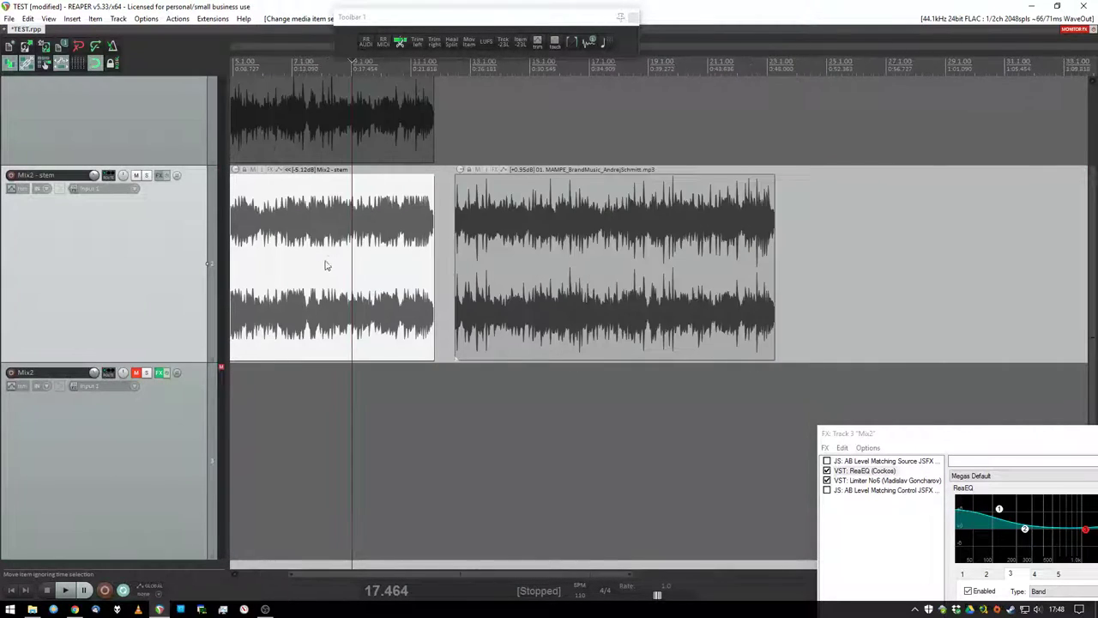
scroll(523, 270, "down", 4)
Play the stem item from about 13.3 s and switch playback to the unprocessed item to compare their sound
left_click(322, 378)
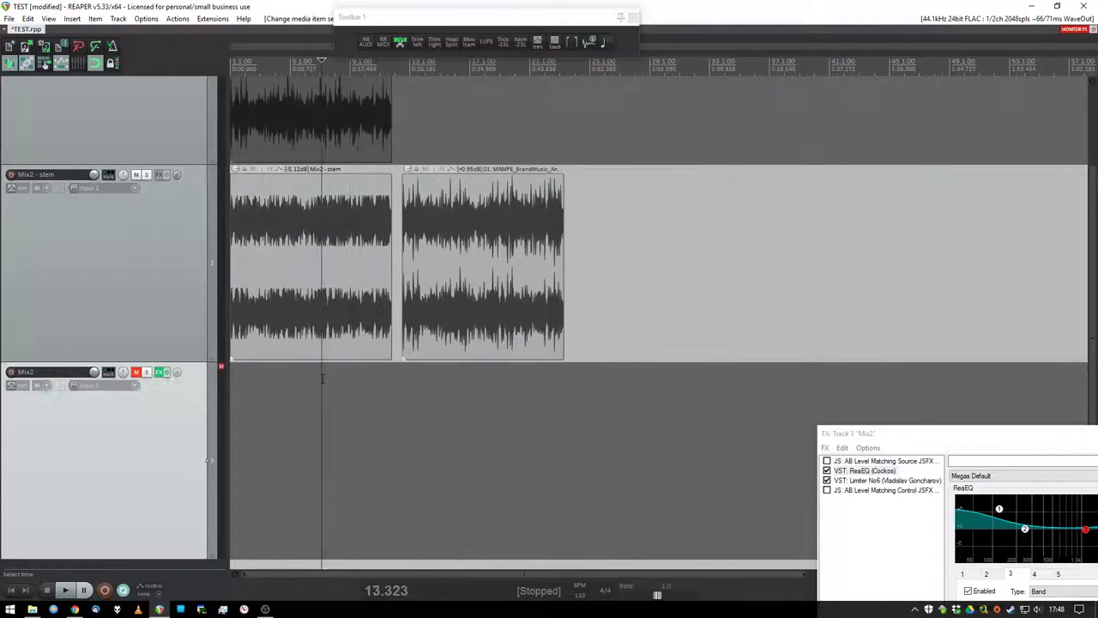
key("space")
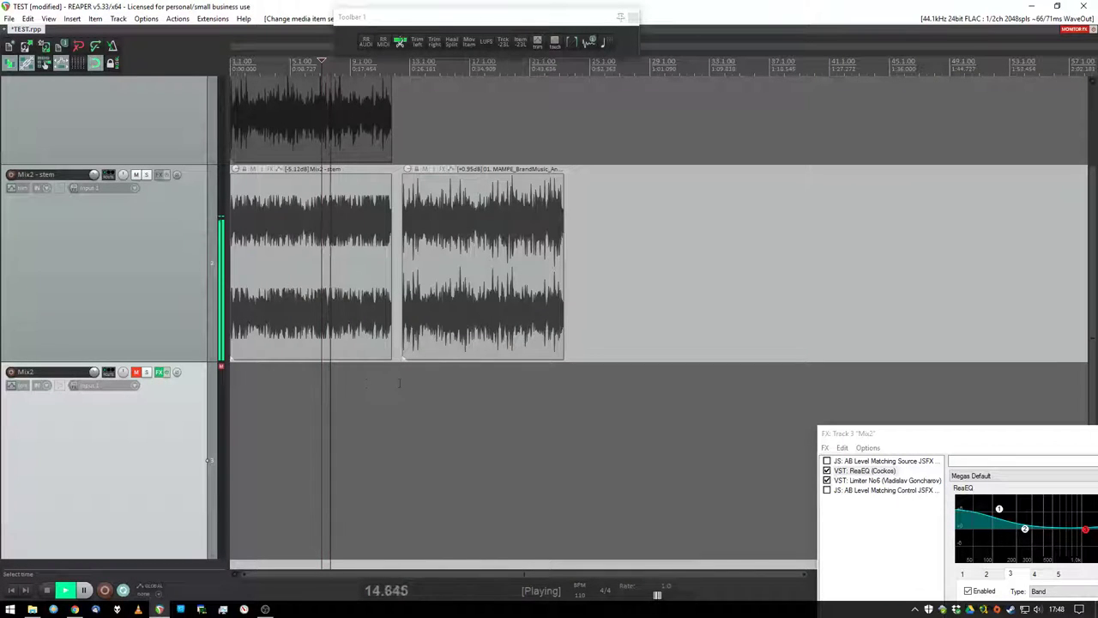
left_click(446, 378)
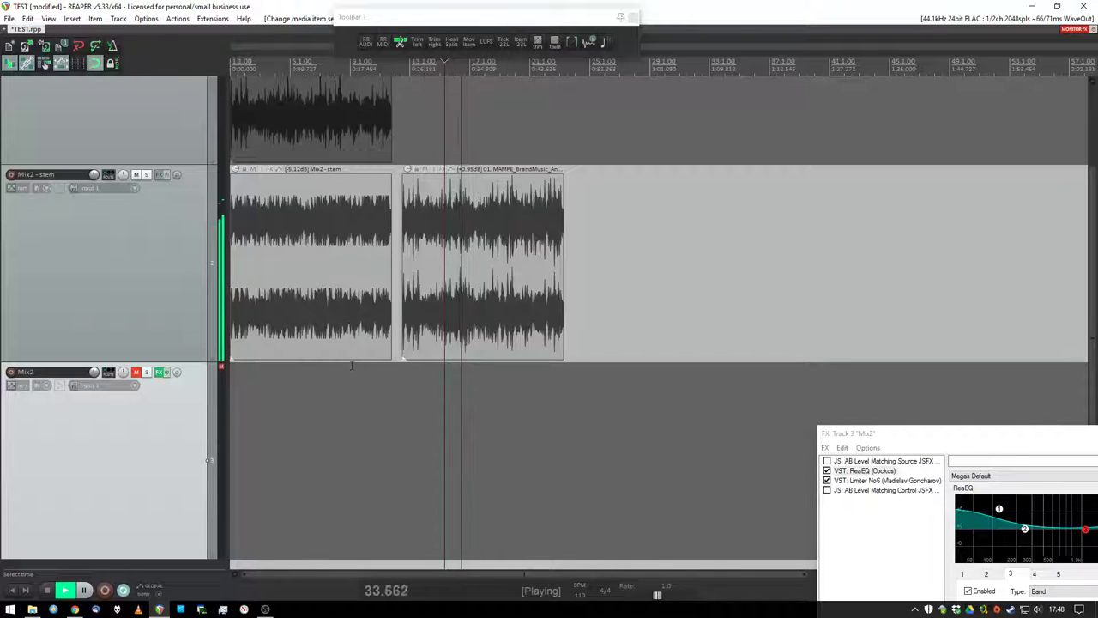
Normalize both items on the stem track to -23 LUFS and raise their volumes together to -4.52 dB and +1.55 dB
left_click_drag(351, 364, 443, 281)
left_click(520, 41)
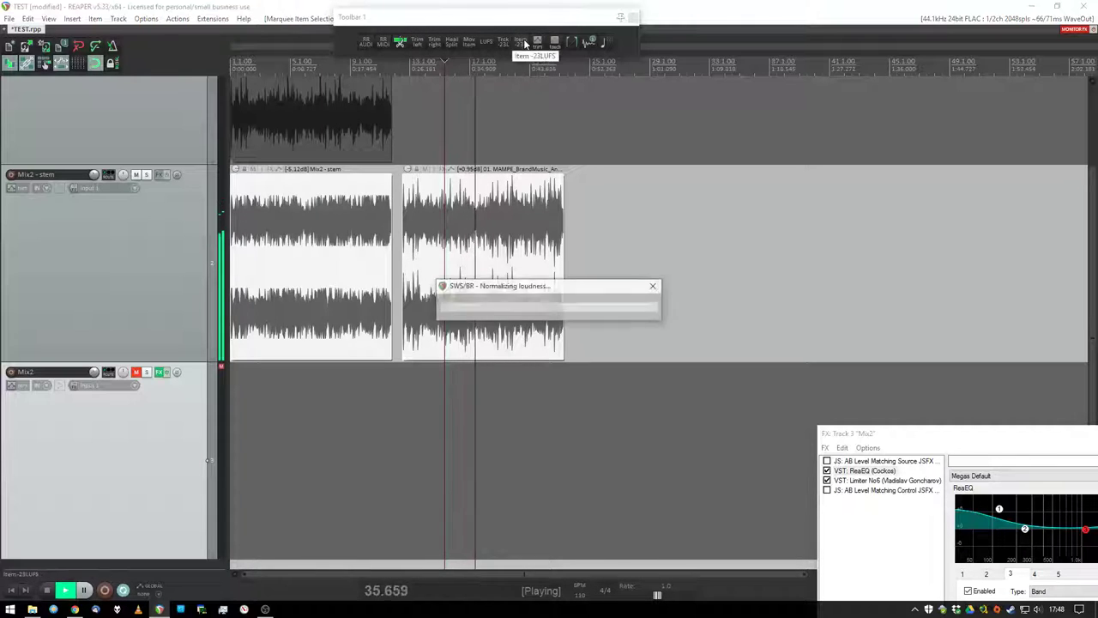
key("space")
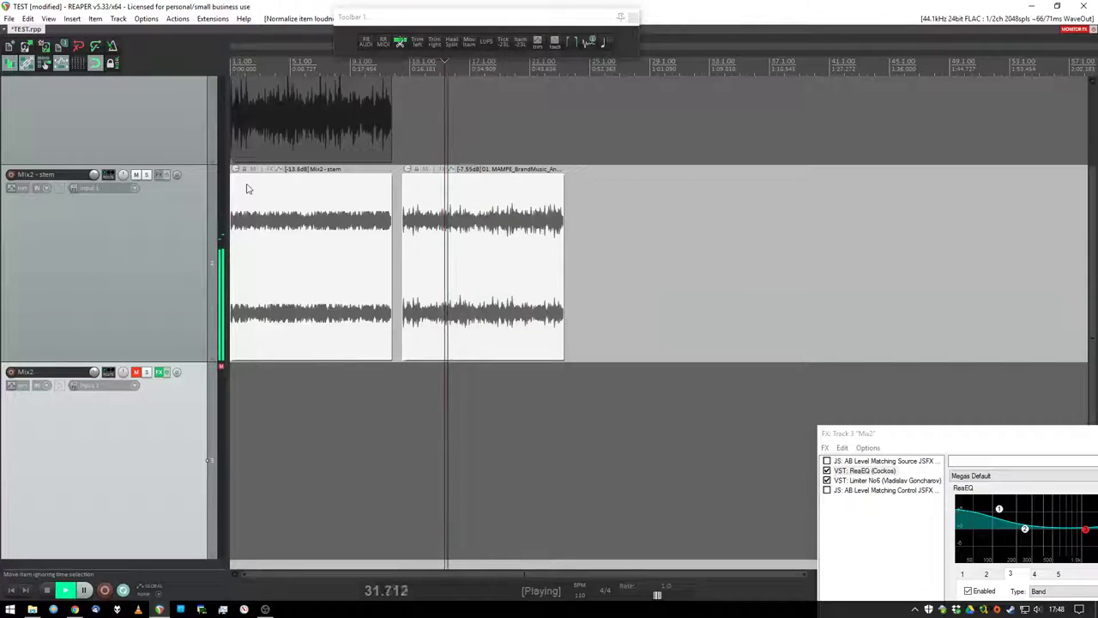
key("ctrl")
key("space")
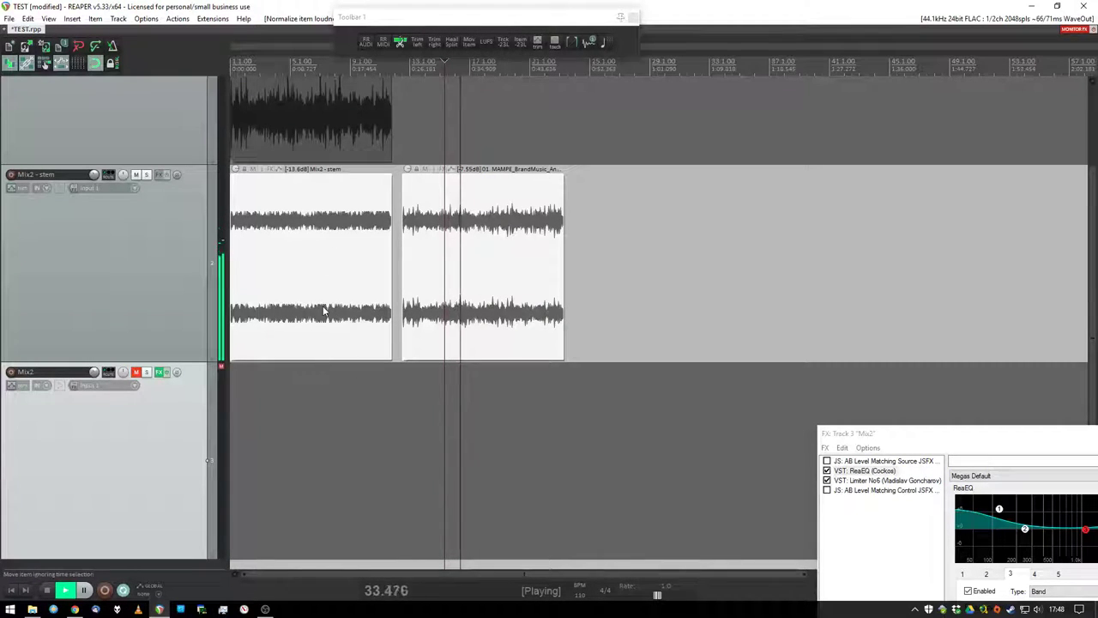
key("space")
left_click_drag(407, 171, 407, 115)
Alternate playback between the stem item and several positions in the unprocessed item to compare them, and stop playback
left_click(336, 403)
key("space")
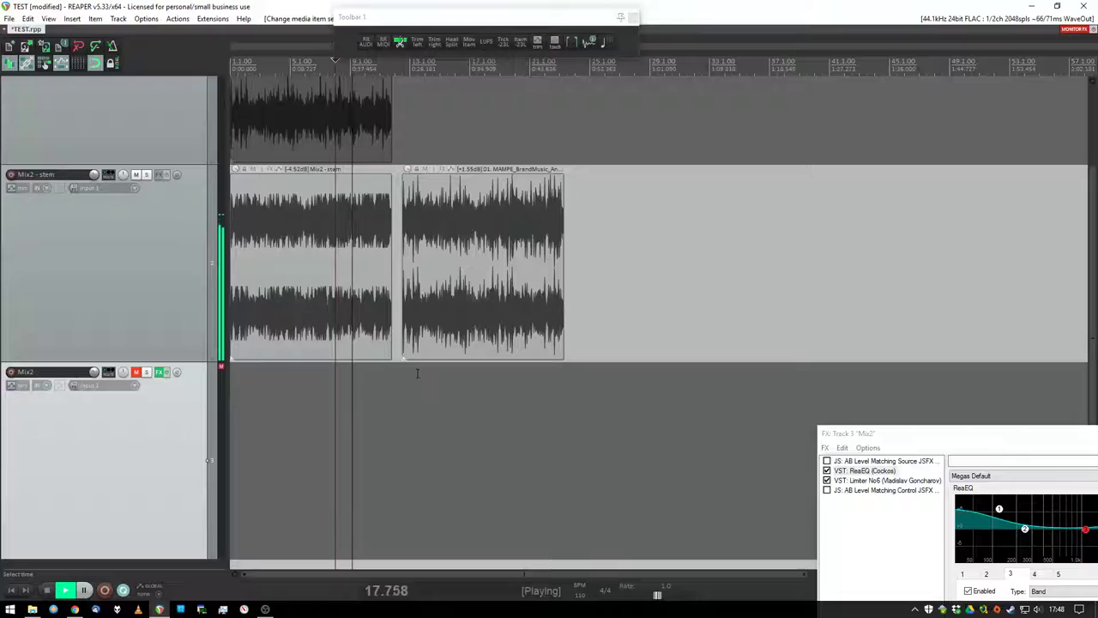
left_click(532, 371)
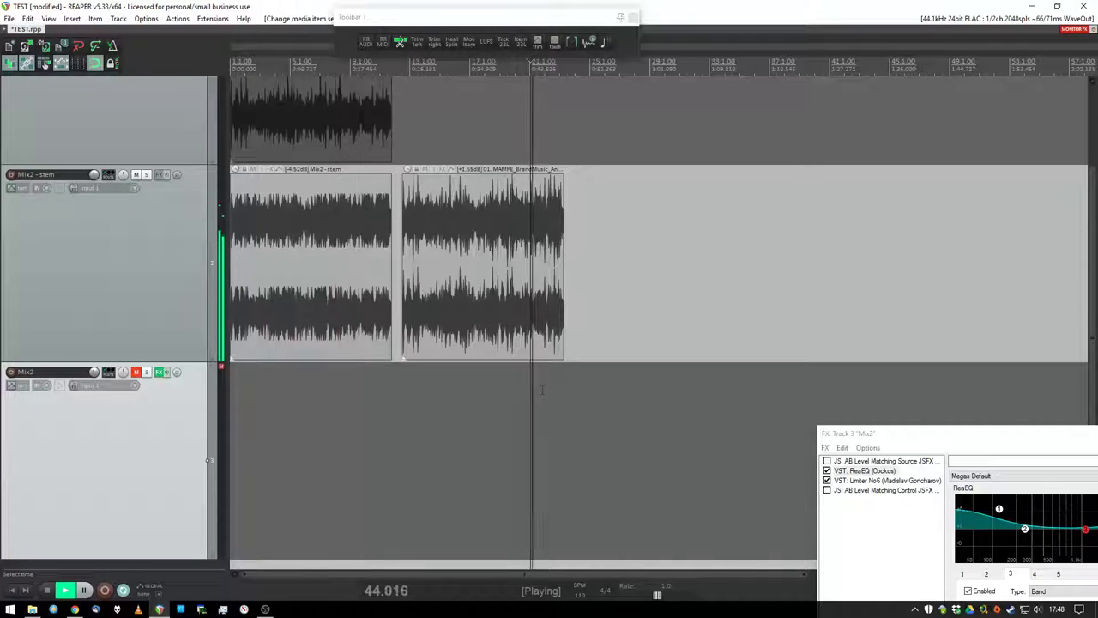
left_click(442, 375)
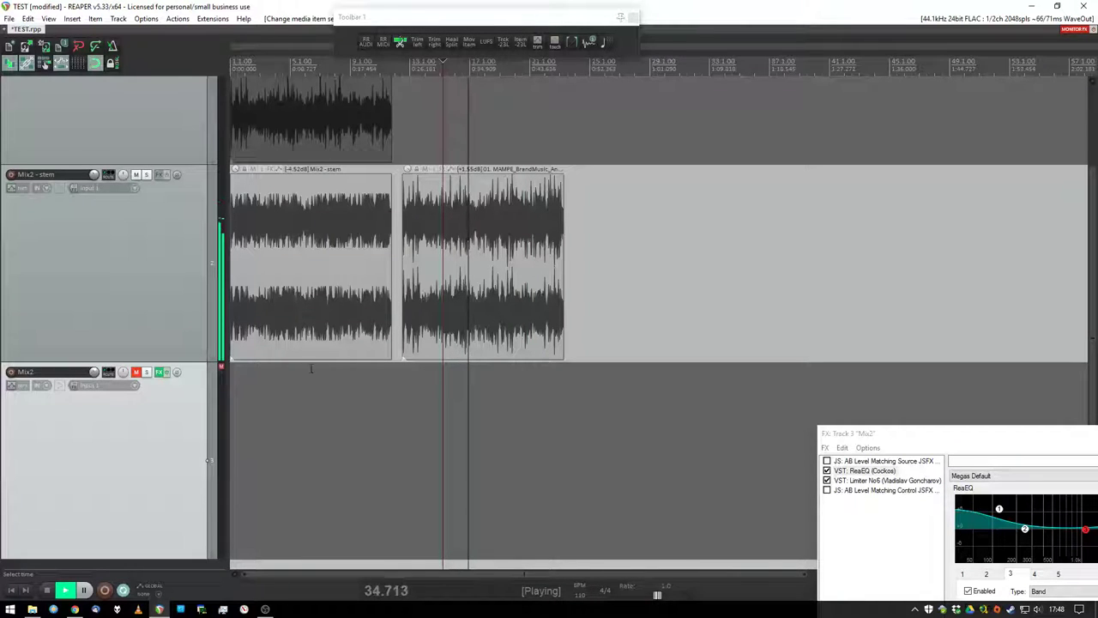
left_click(281, 374)
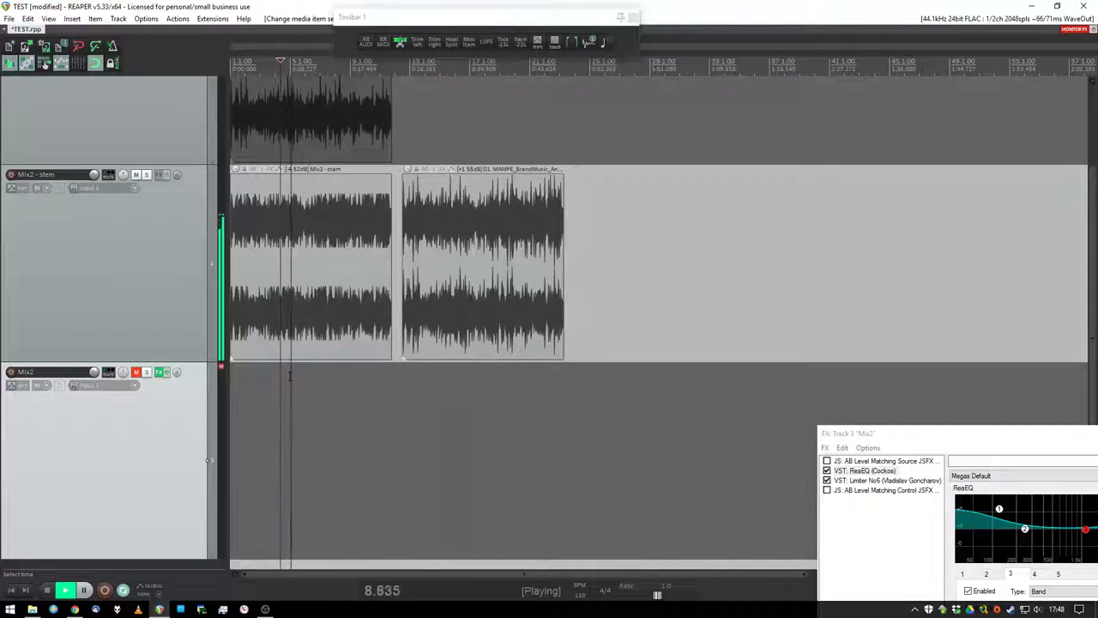
key("space")
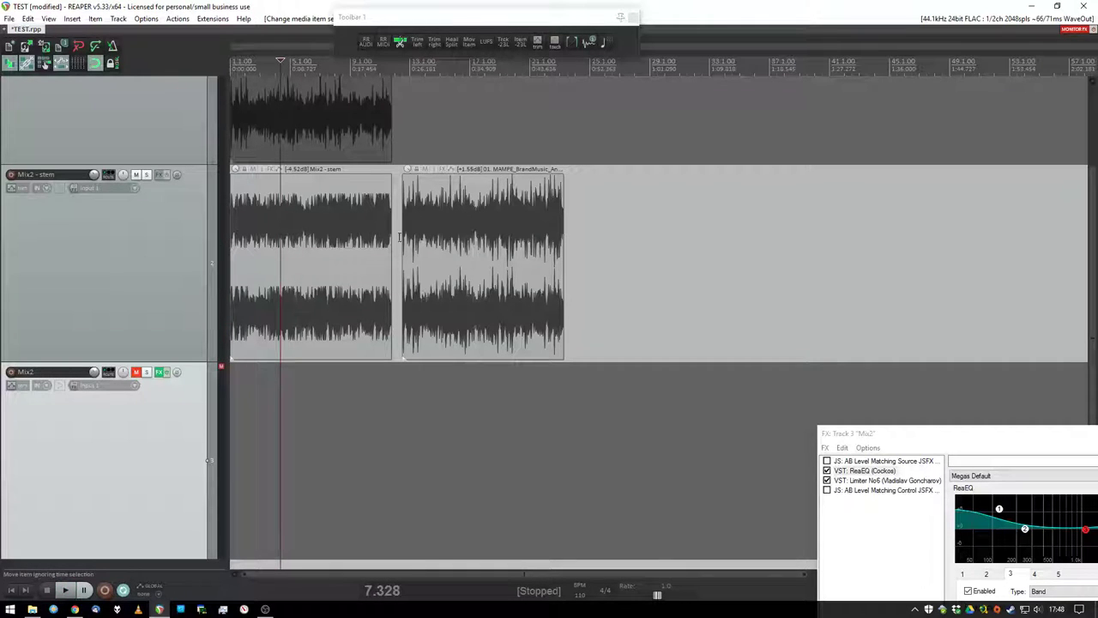
Play the unprocessed item from about 31.8 s and continue playback within the stem item
left_click(425, 239)
left_click(468, 232)
left_click(479, 222)
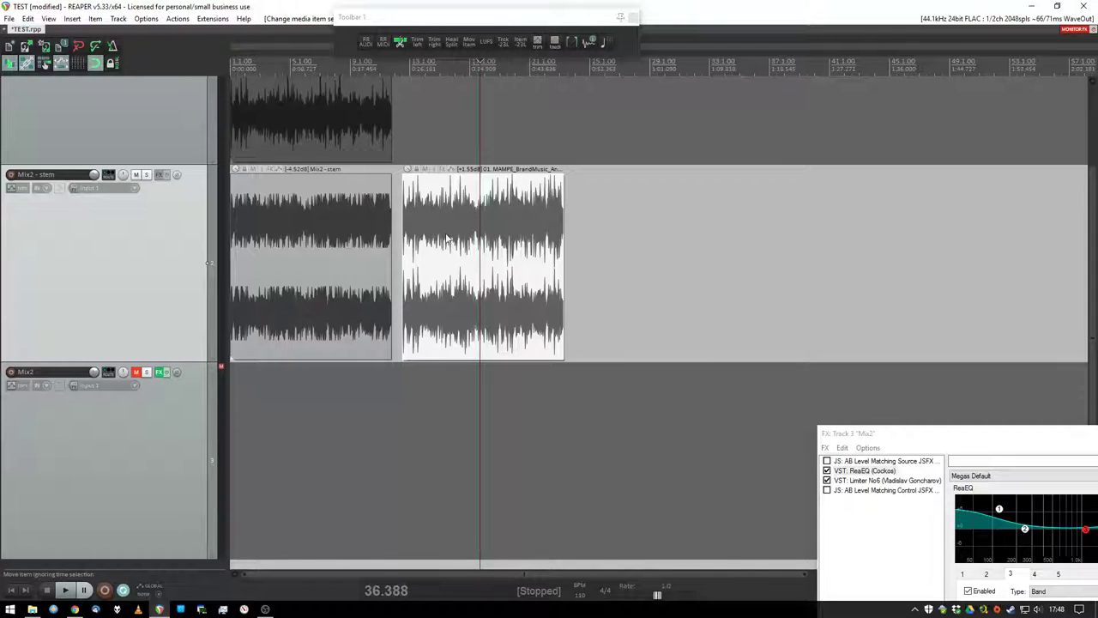
scroll(446, 239, "up", 5)
left_click(458, 230)
scroll(458, 233, "down", 5)
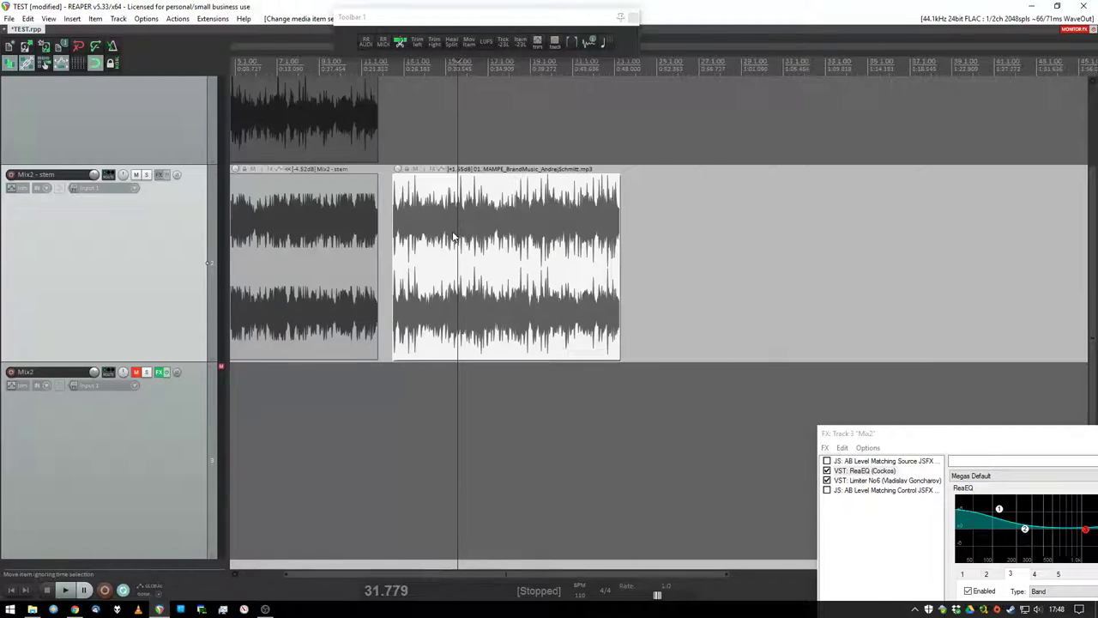
key("space")
key("space")
key("space")
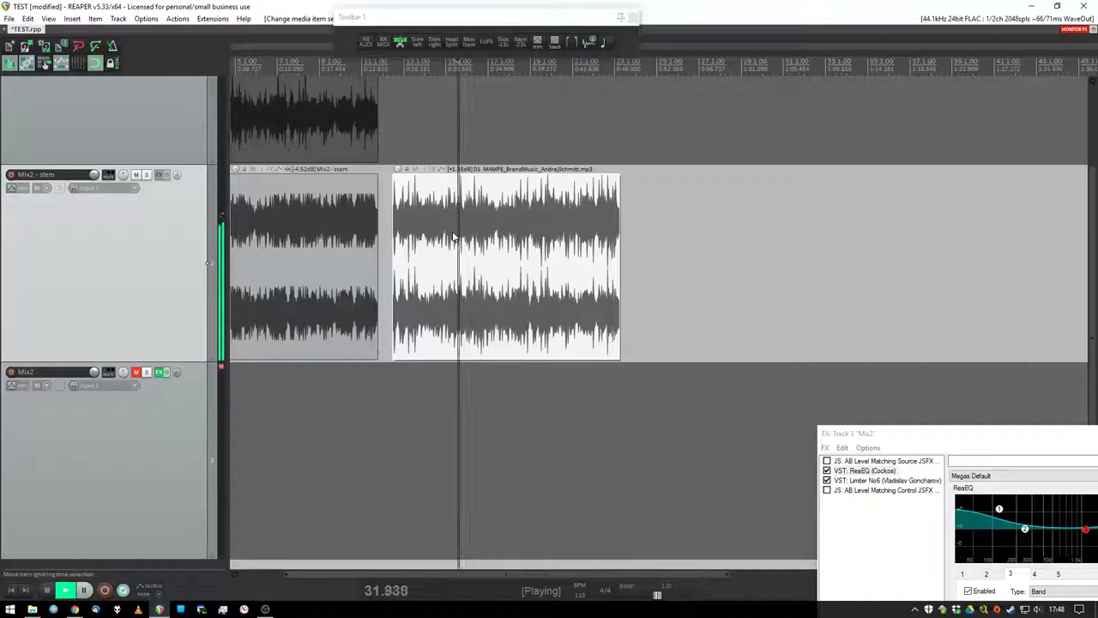
left_click(260, 222)
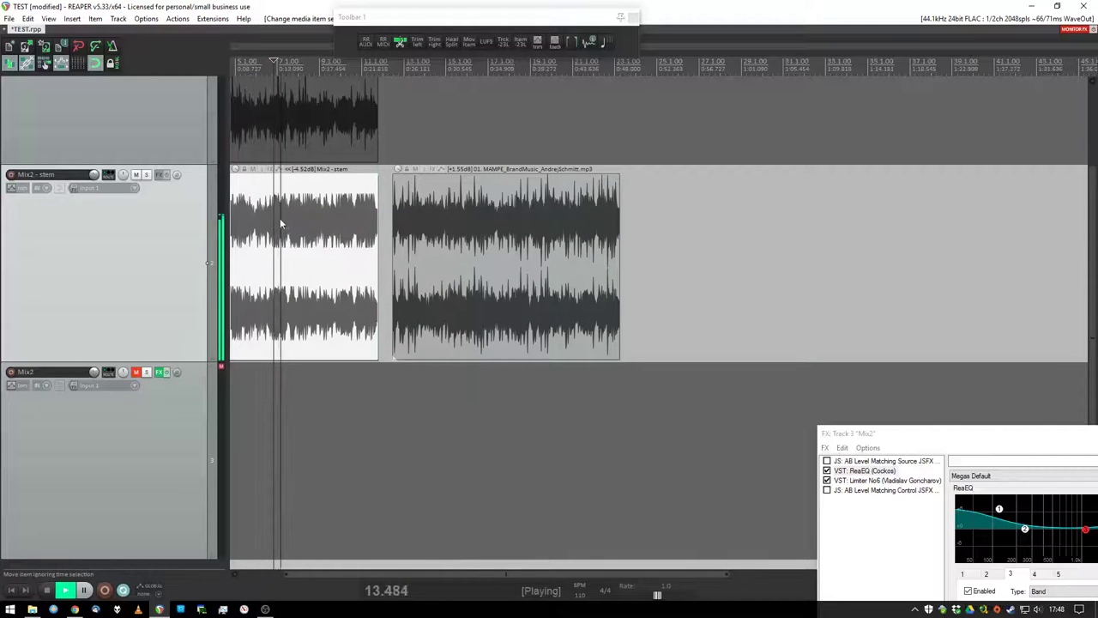
Switch playback from the stem item to the unprocessed item to compare their sound, and stop playback
left_click(280, 215)
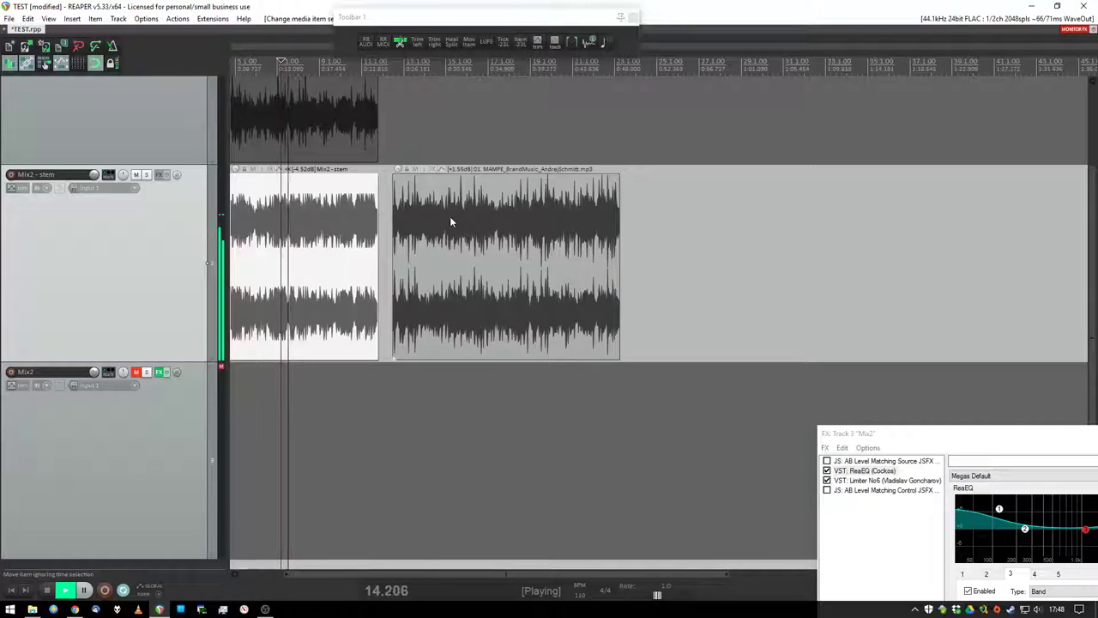
left_click(422, 215)
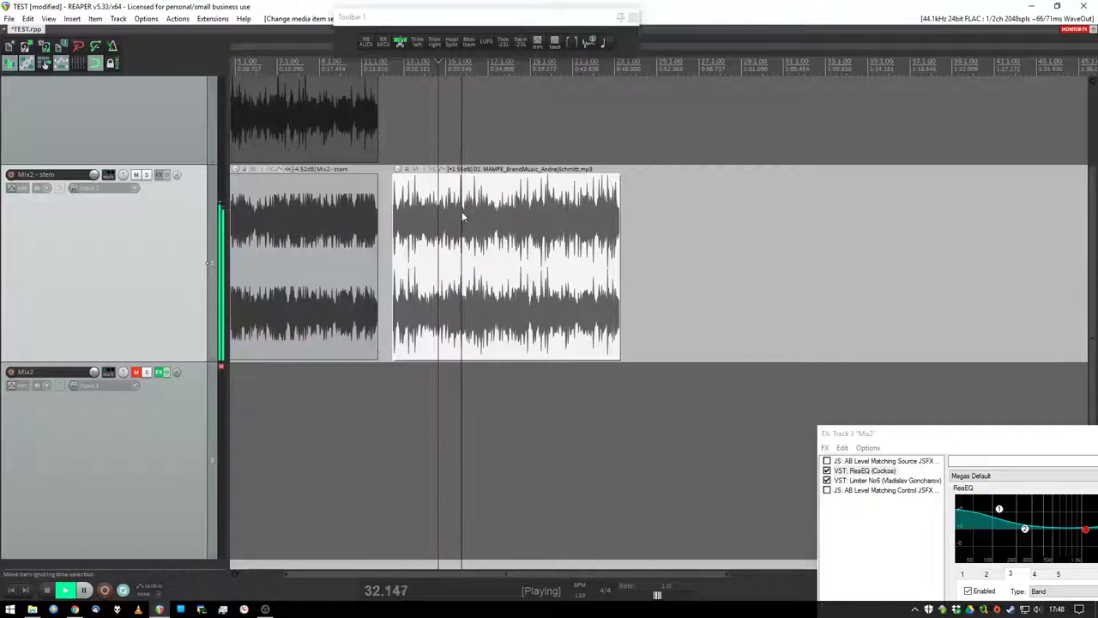
key("space")
left_click(319, 230)
left_click(468, 244)
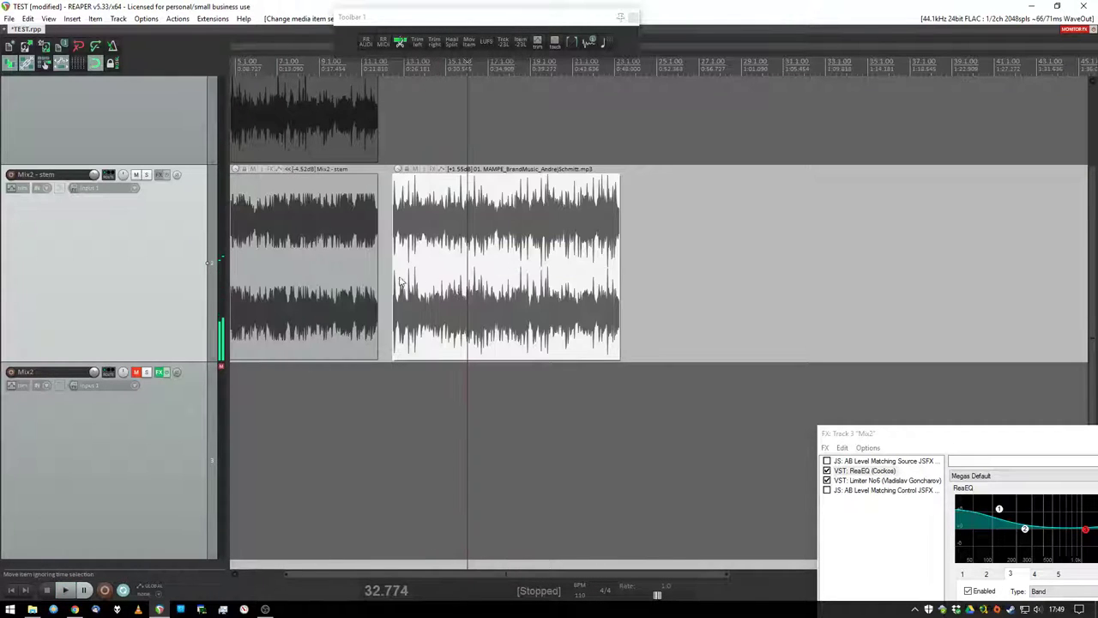
Try to normalize the volume of the stem item on its own
left_click(313, 266)
key("shift+n")
scroll(306, 266, "up", 5)
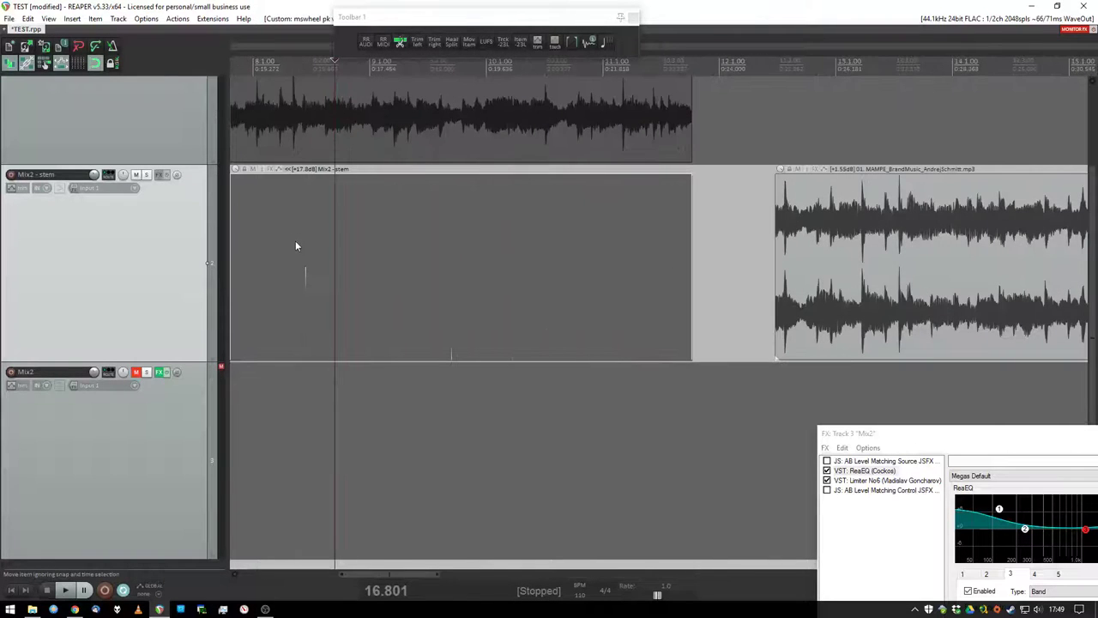
scroll(386, 249, "down", 8)
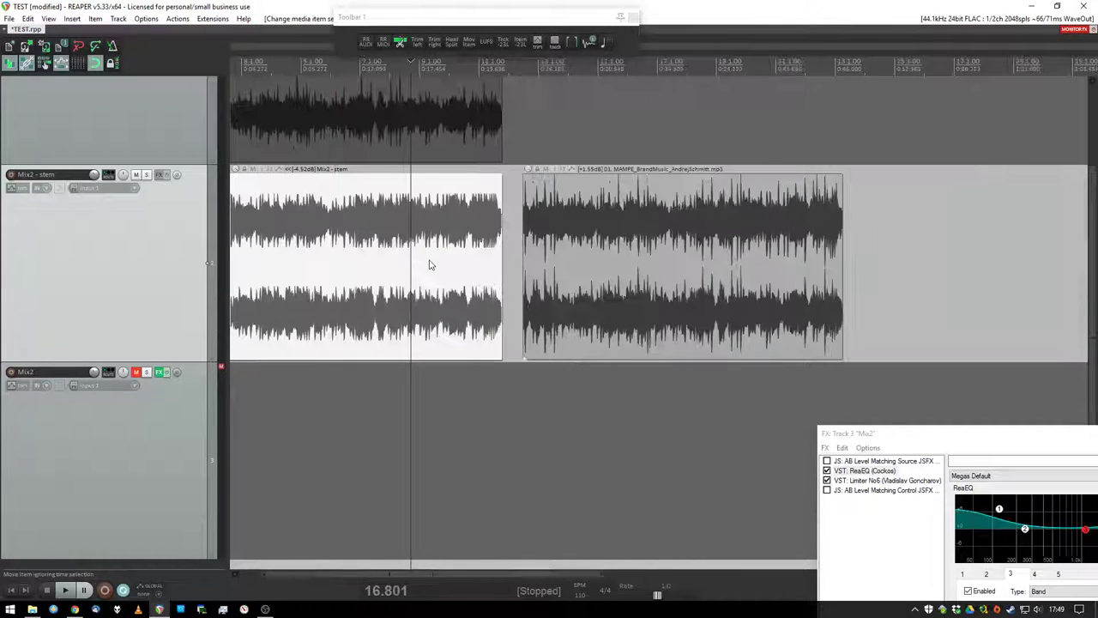
Move the unprocessed item back to the start of the Mix2 track and delete the Mix2 - stem track
left_click_drag(410, 225, 291, 404)
key("Delete")
key("Return")
Unmute the Mix2 track and enable the AB Level Matching Source and Control plugins in its FX chain
left_click(198, 305)
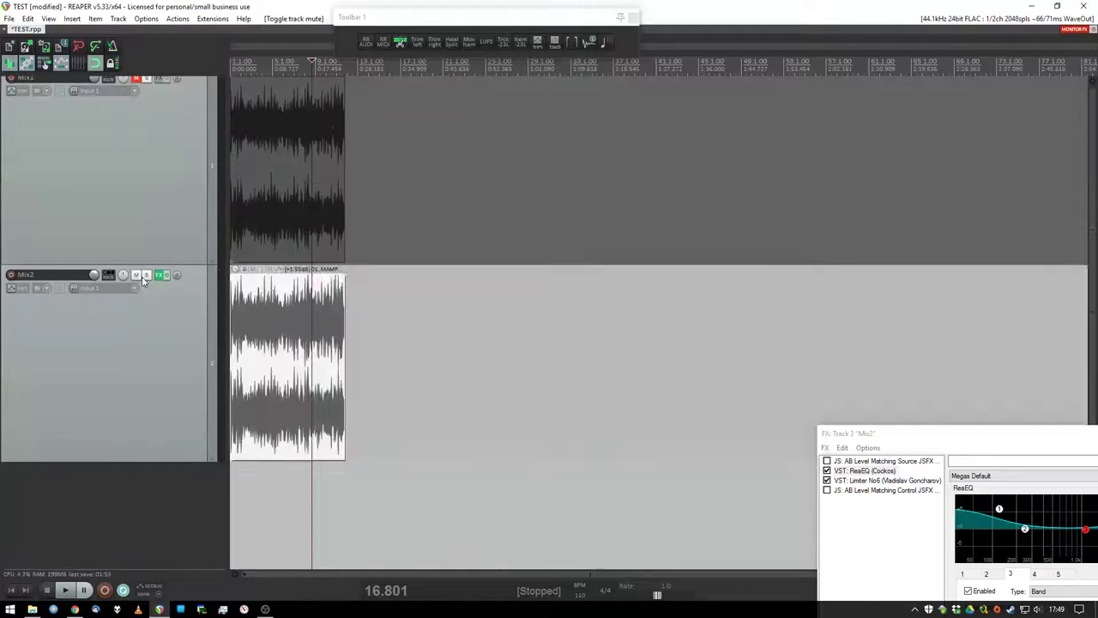
left_click_drag(907, 432, 681, 222)
left_click(639, 186)
left_click(390, 367)
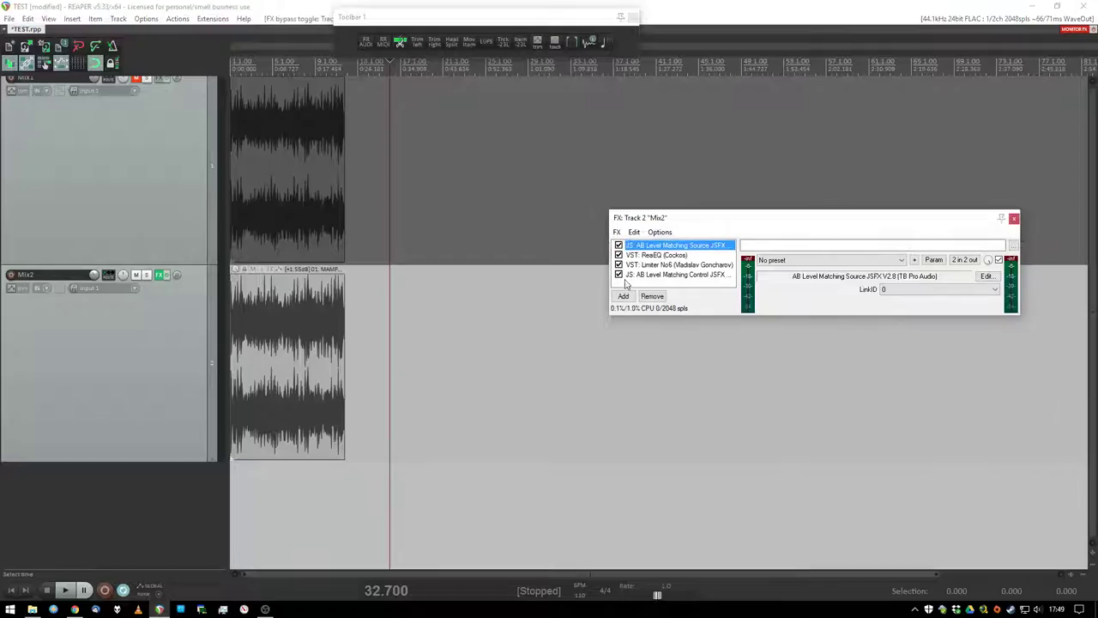
Look through the source code of the AB Level Matching Control plugin and close the code editor
left_click(675, 276)
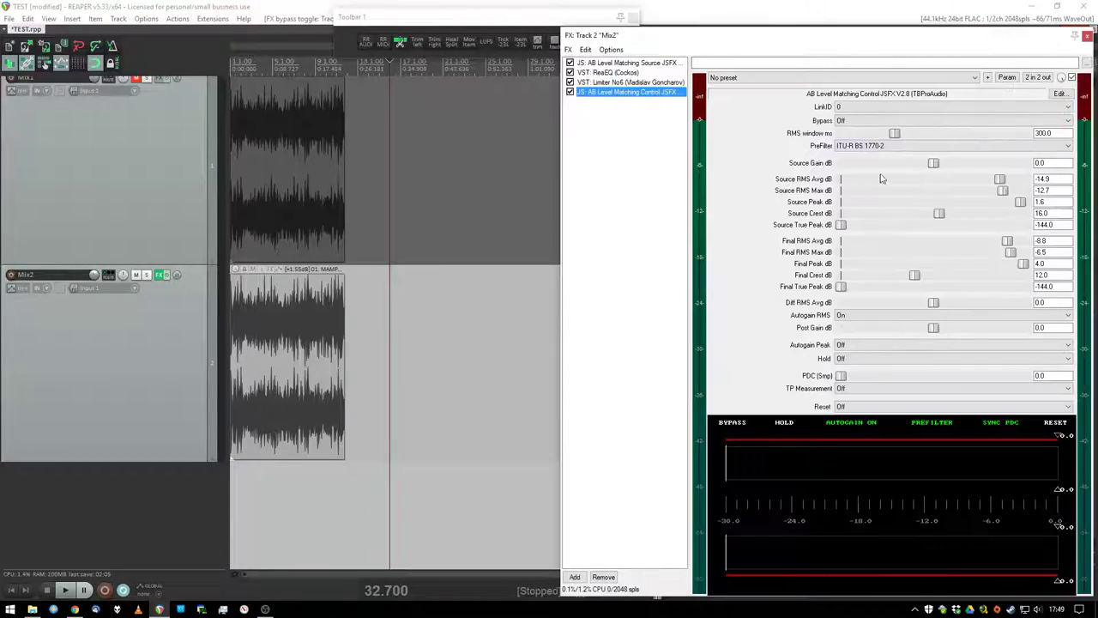
left_click(1059, 93)
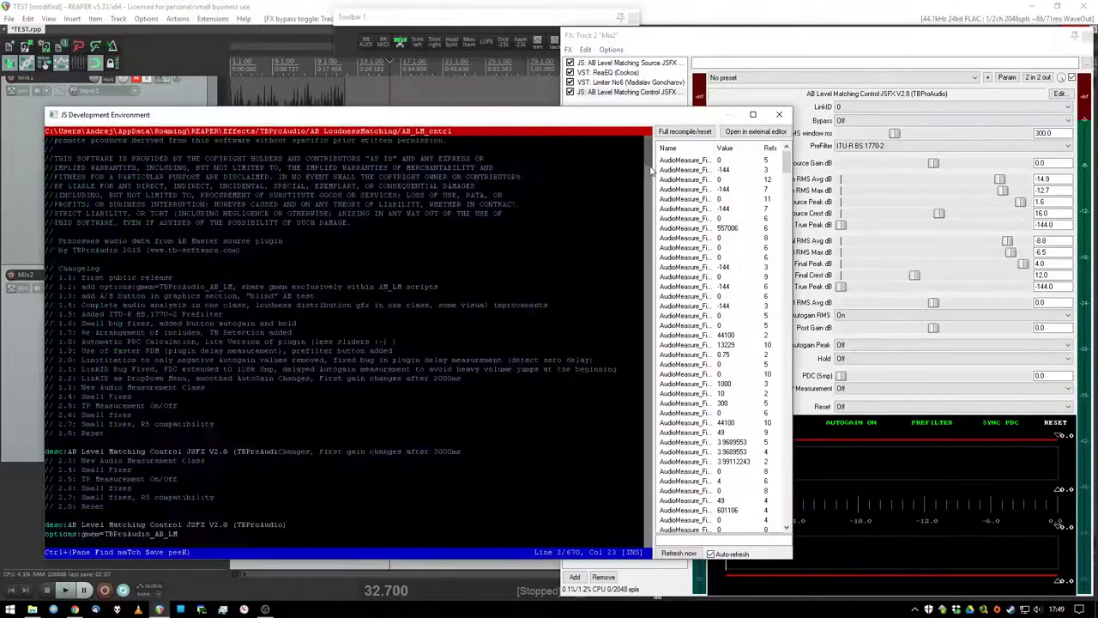
left_click_drag(651, 228, 652, 472)
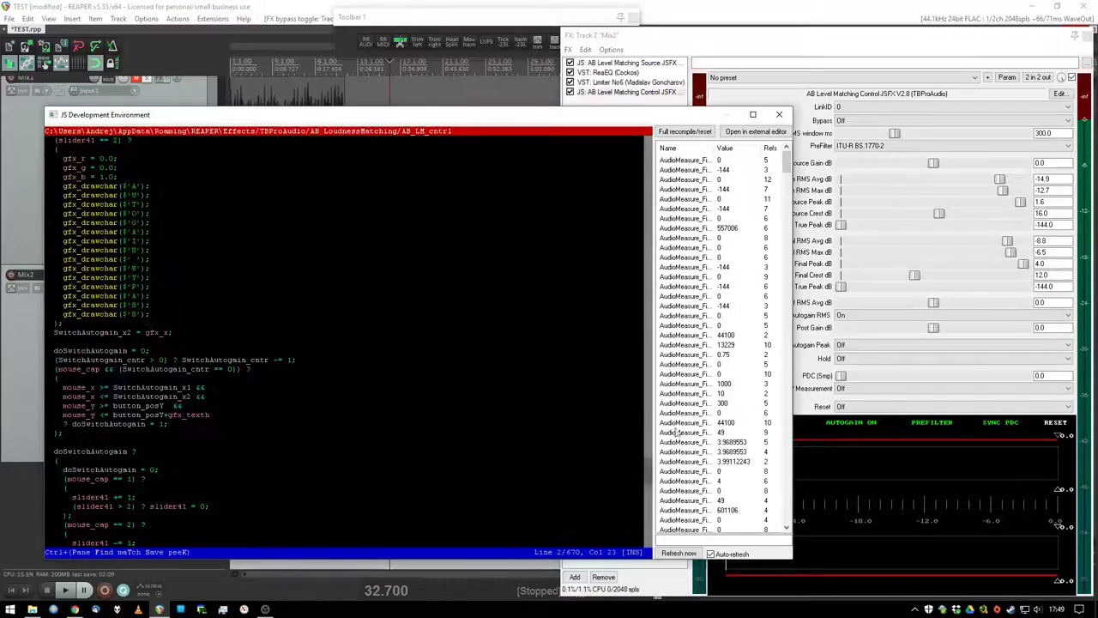
left_click(779, 114)
Normalize the item on the Mix2 track to a volume of +0.49 dB
left_click_drag(775, 41, 784, 167)
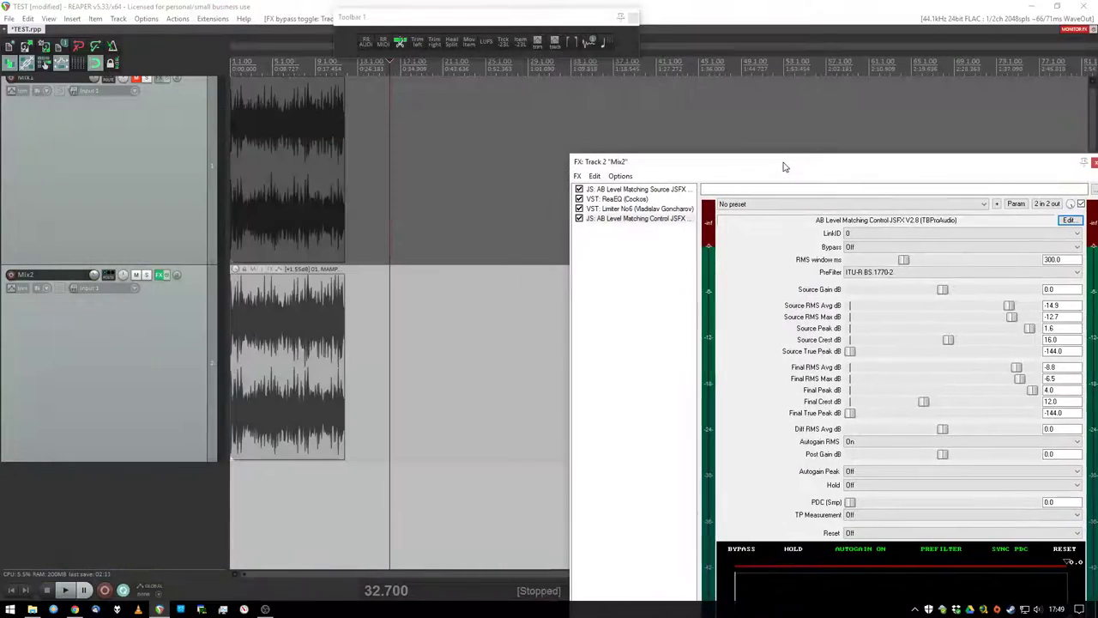
scroll(263, 311, "up", 4)
left_click(500, 337)
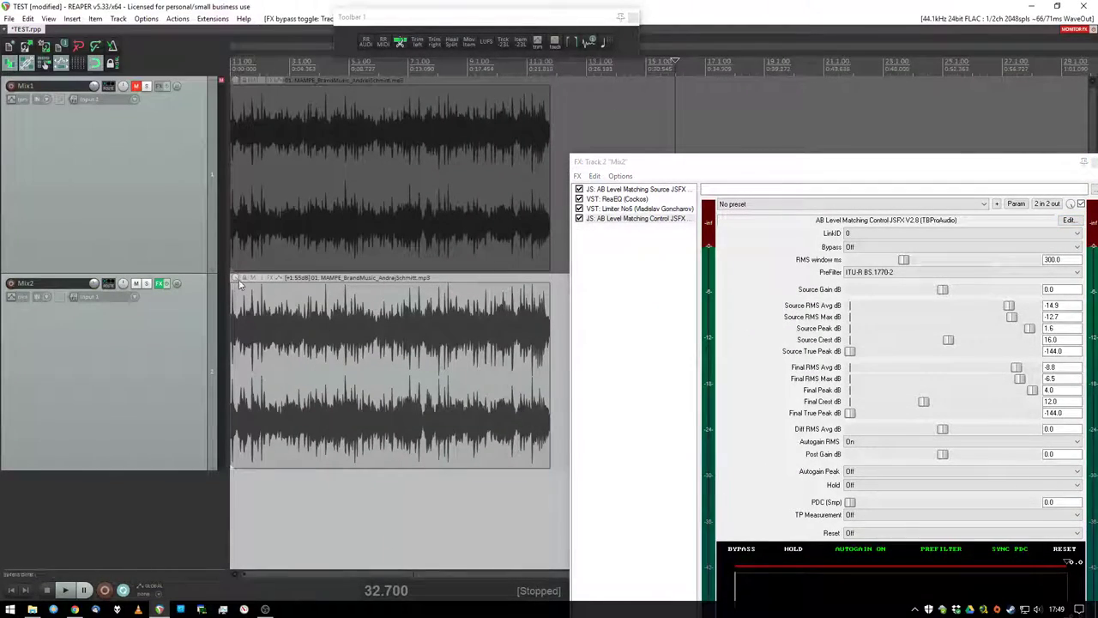
left_click_drag(237, 279, 273, 340)
left_click(273, 343)
key("ctrl+shift+n")
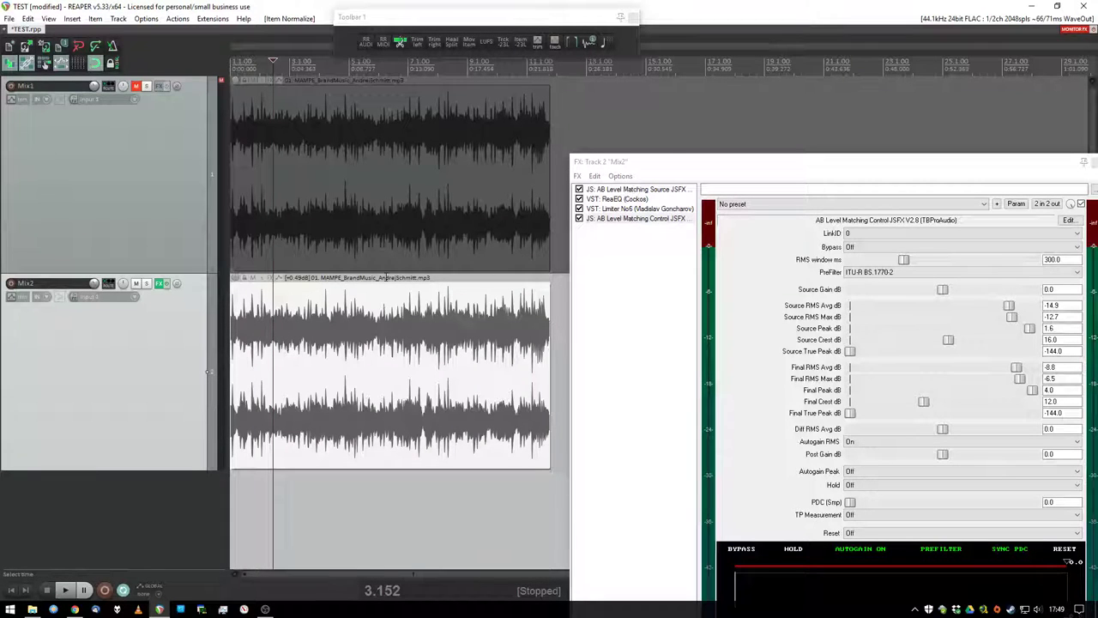
Review the plugins in the Mix2 FX chain, from ReaEQ and Limiter No6 to AB Level Matching Source and Control
left_click_drag(695, 164, 687, 90)
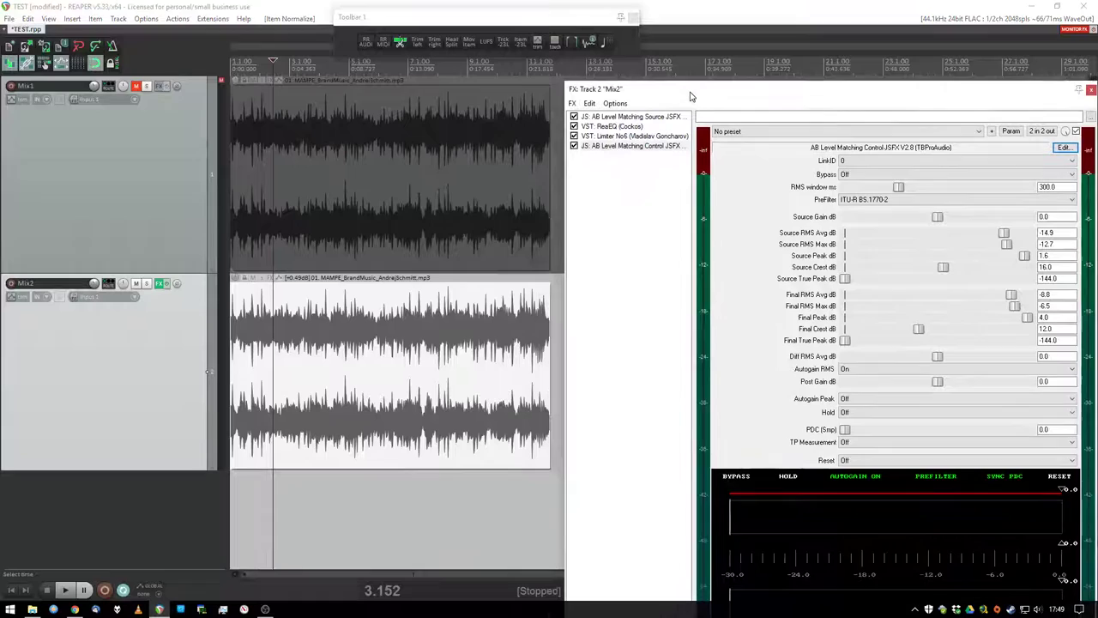
left_click(606, 125)
left_click(609, 135)
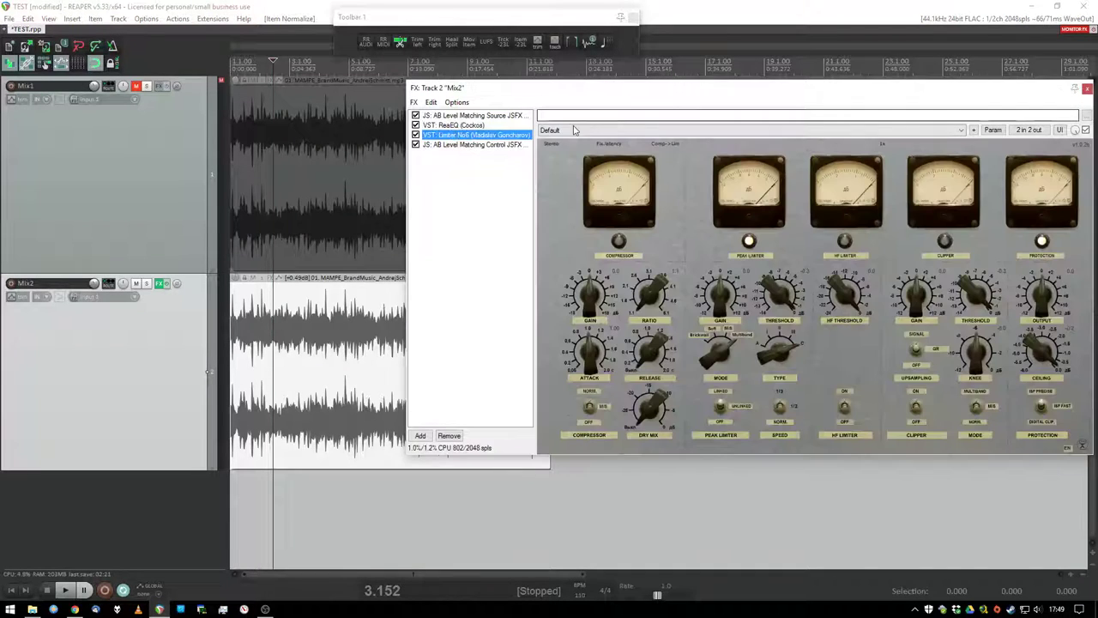
left_click(484, 145)
left_click_drag(486, 44, 652, 37)
left_click(582, 64)
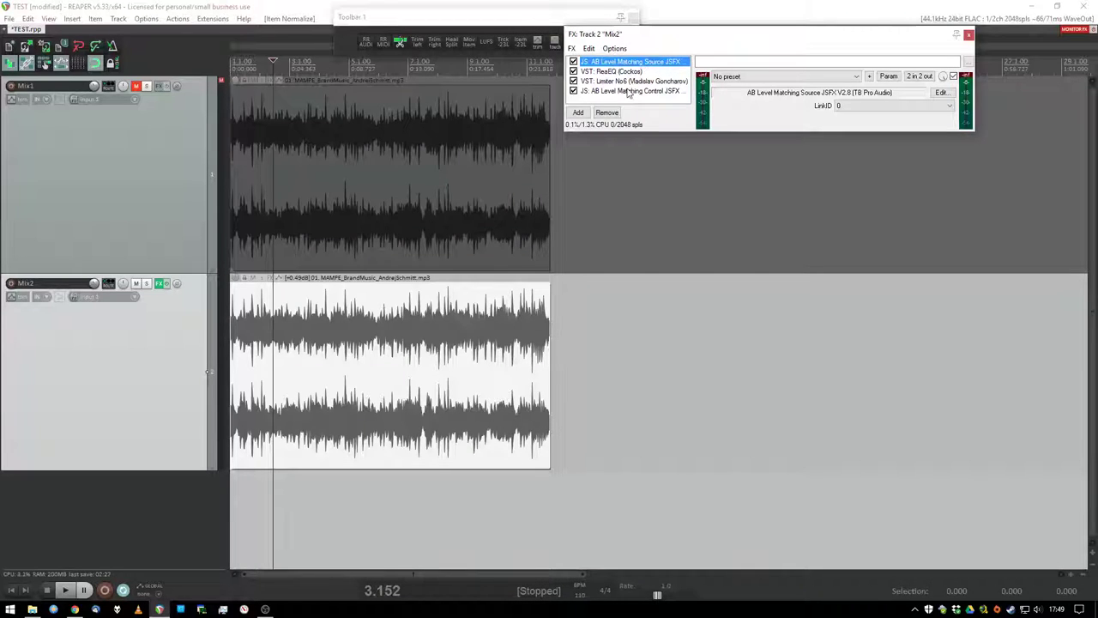
left_click(629, 91)
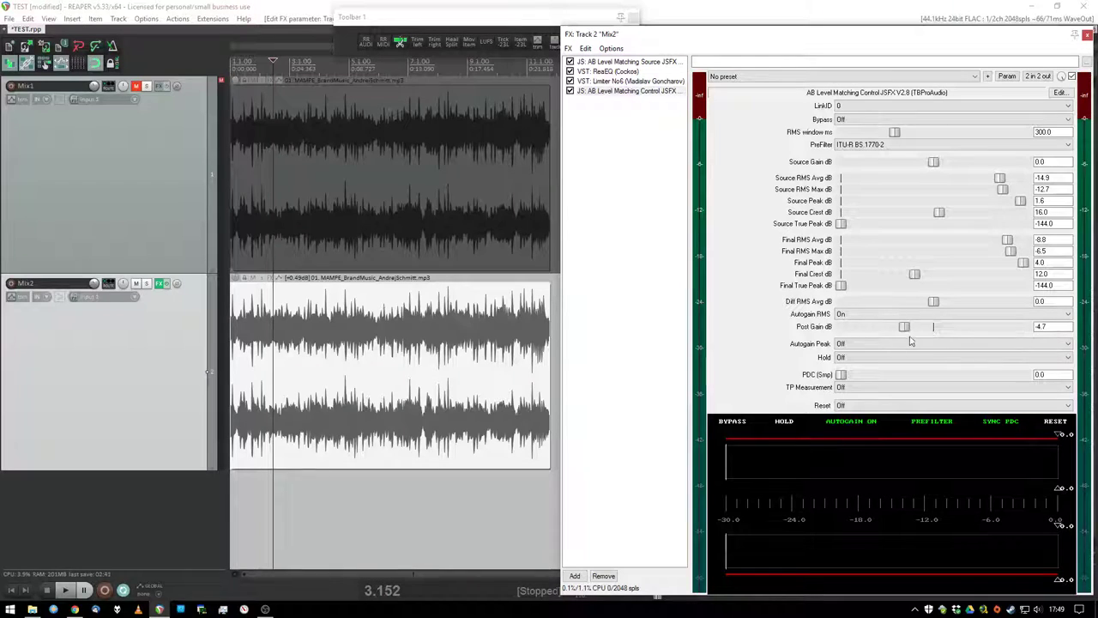
Show the mixer and play Mix2 from the project start with its level-matching FX chain open
left_click(388, 496)
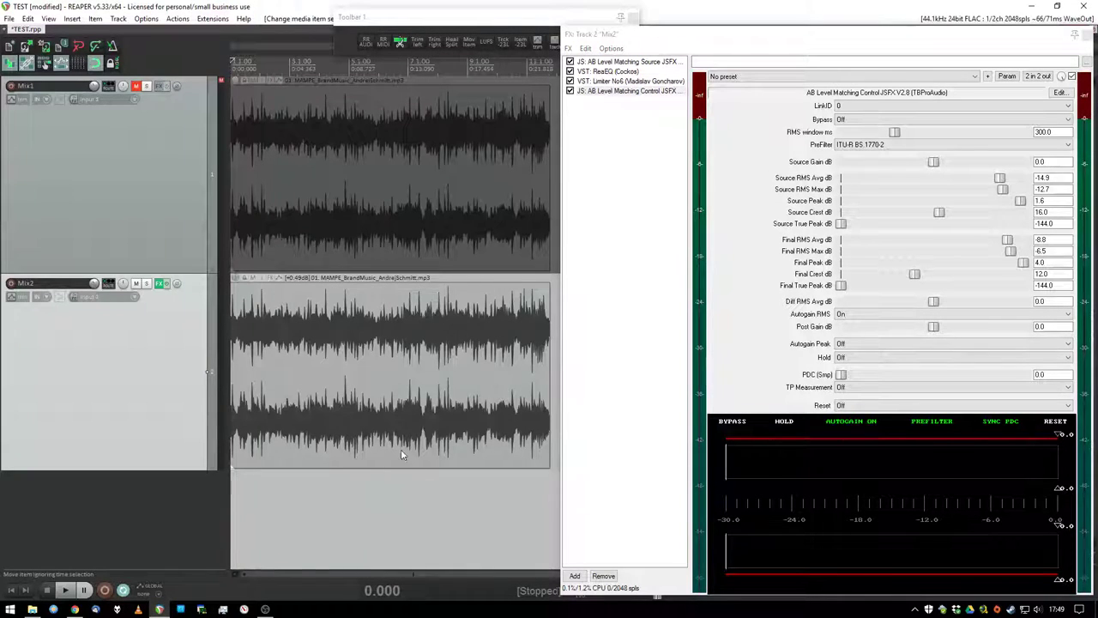
key("F7")
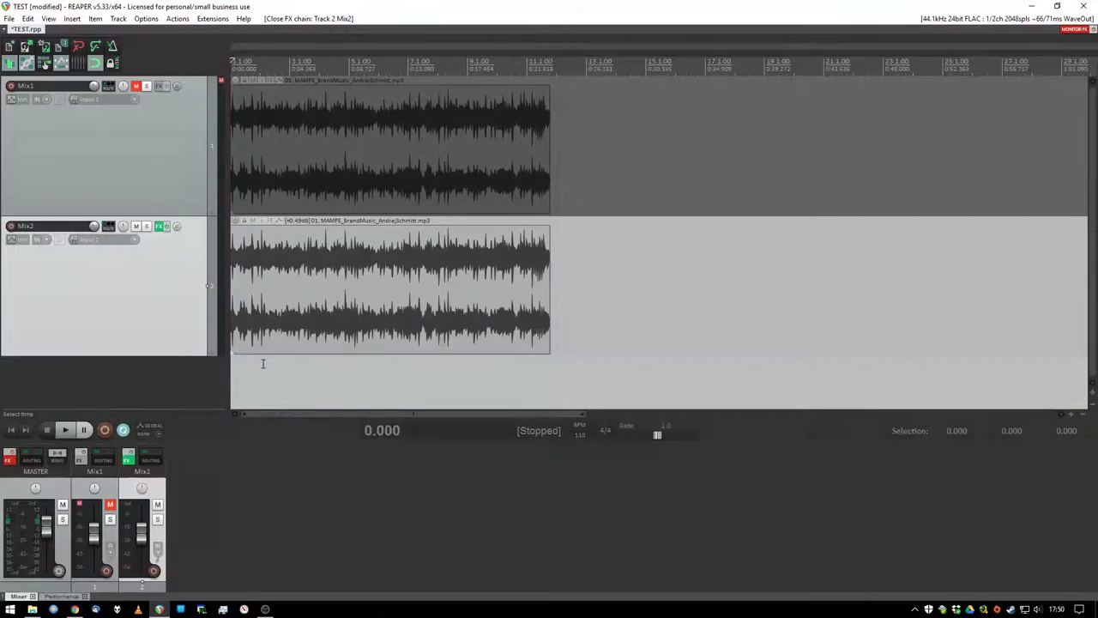
key("space")
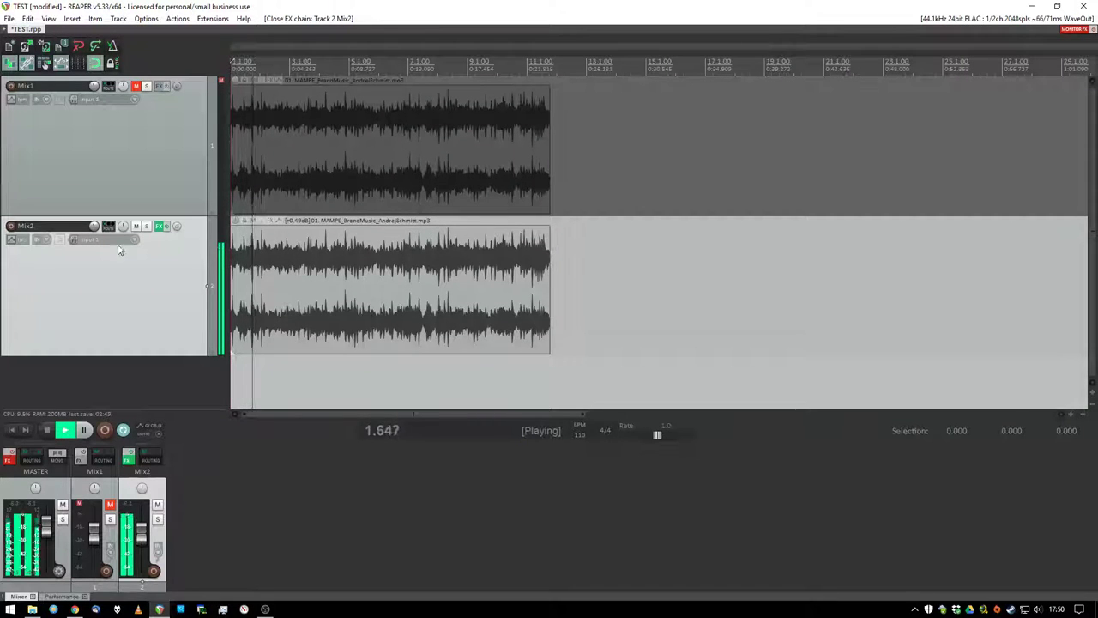
left_click(159, 227)
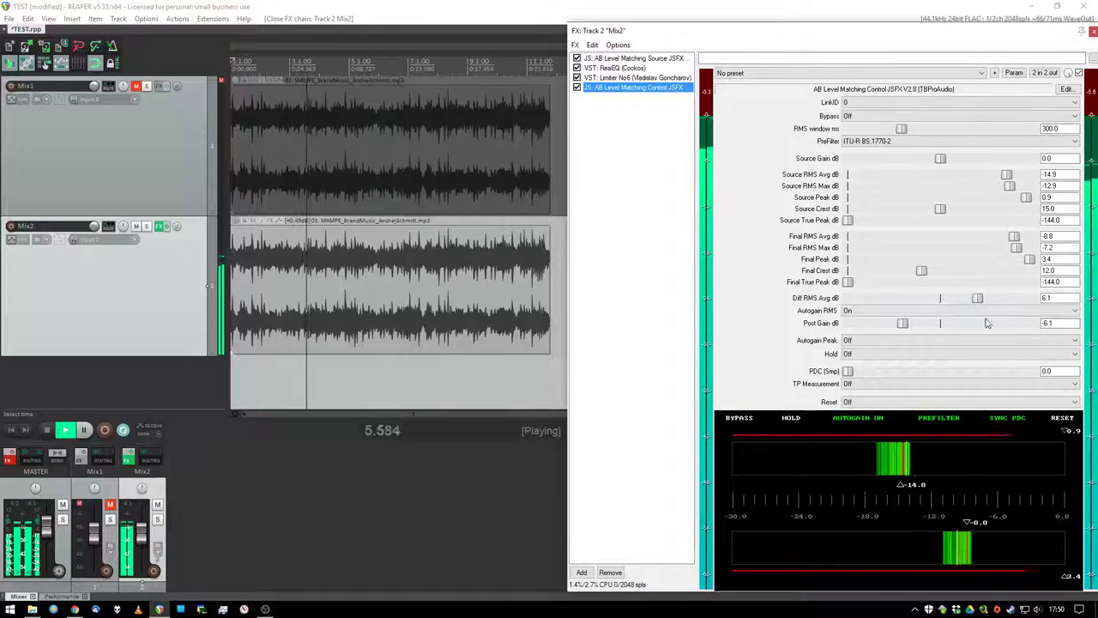
Lower the master volume slightly during playback and open the plugin's Post Gain value for editing
left_click_drag(46, 526, 47, 542)
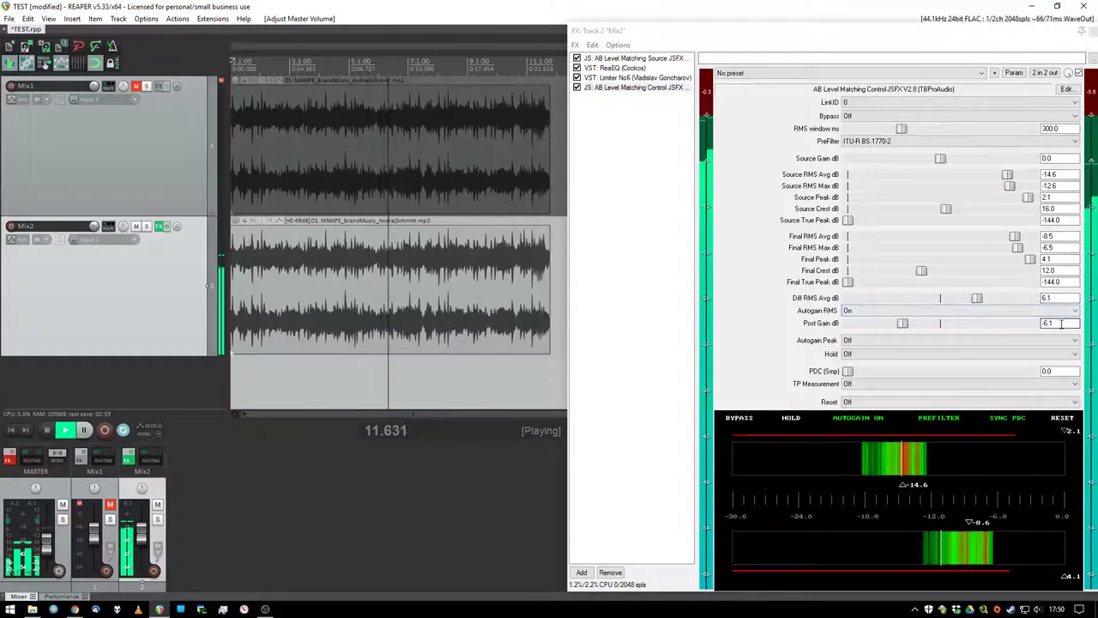
left_click(1062, 322)
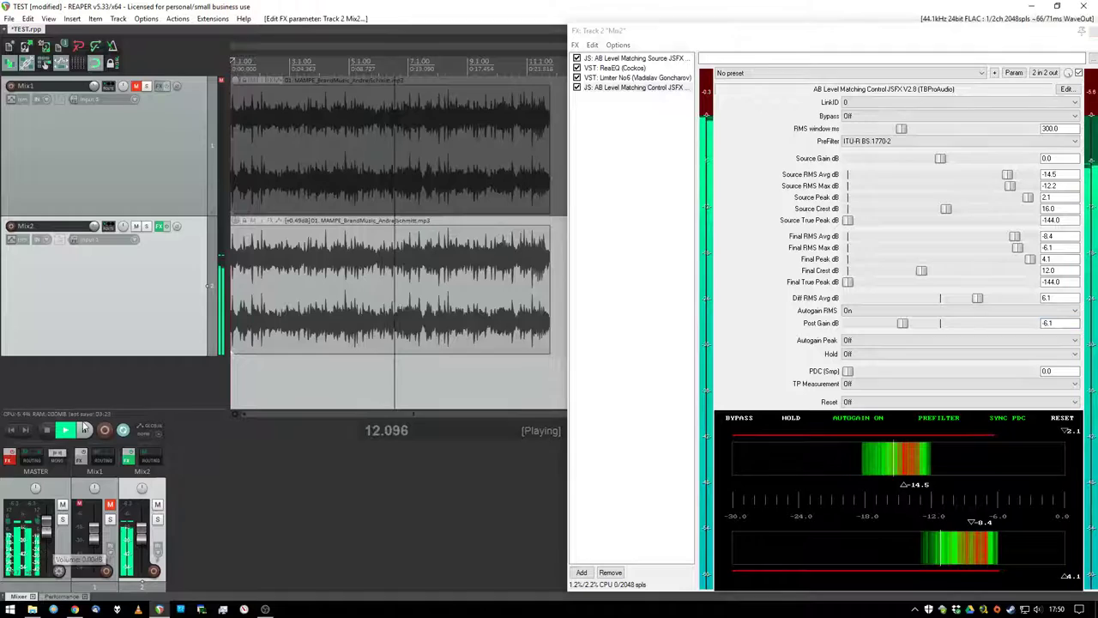
Toggle Bypass in AB Level Matching Control on and off to compare the sound, leave it off and stop playback
left_click(868, 118)
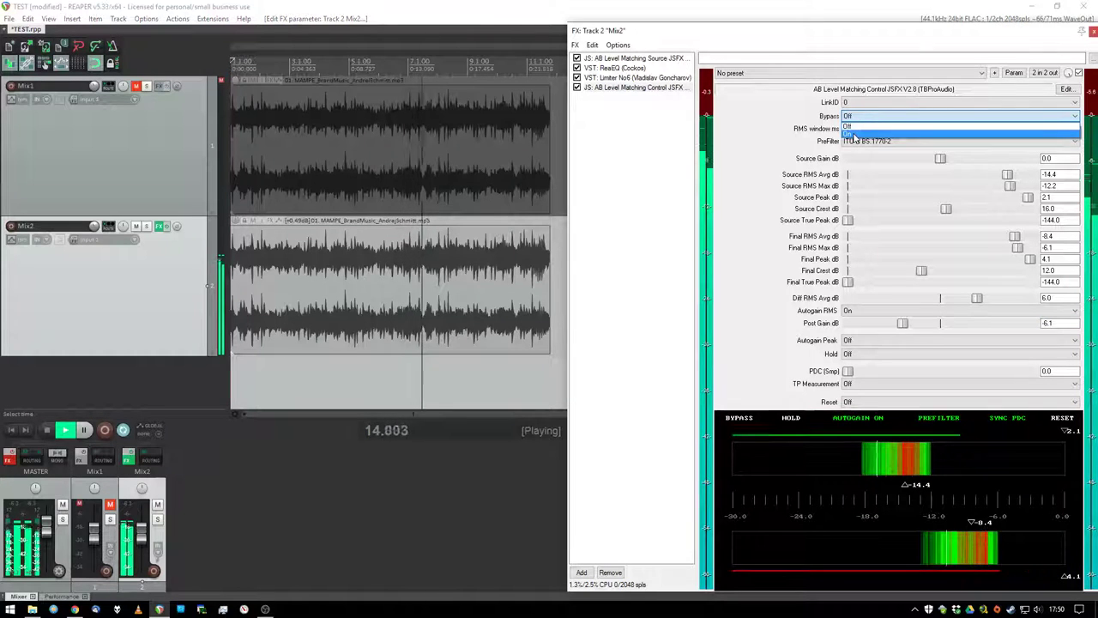
left_click(855, 136)
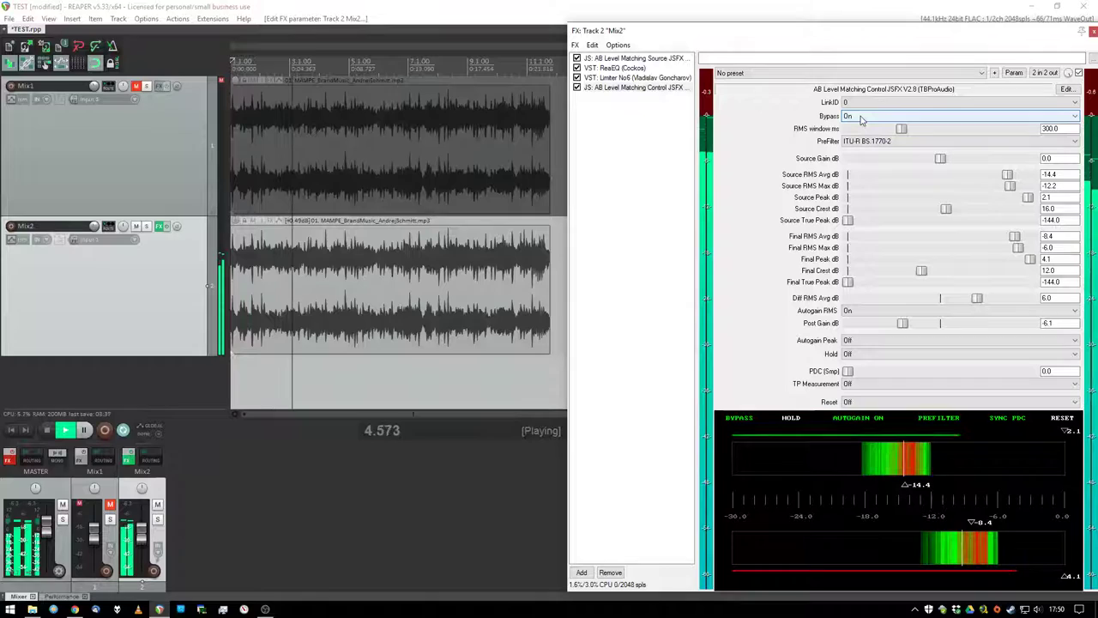
left_click(862, 121)
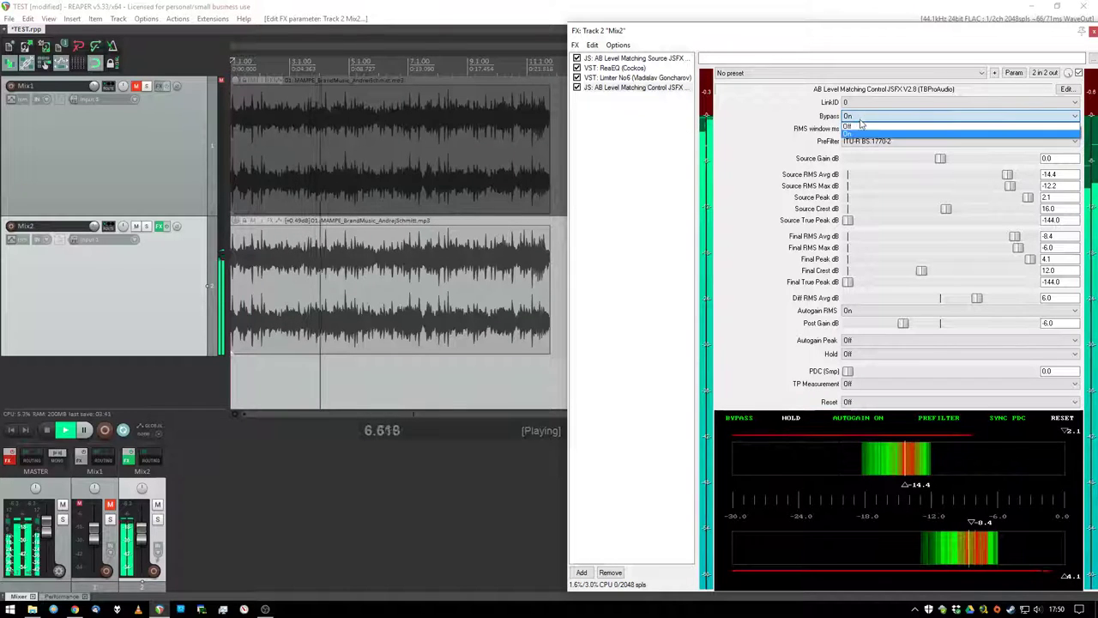
left_click(858, 128)
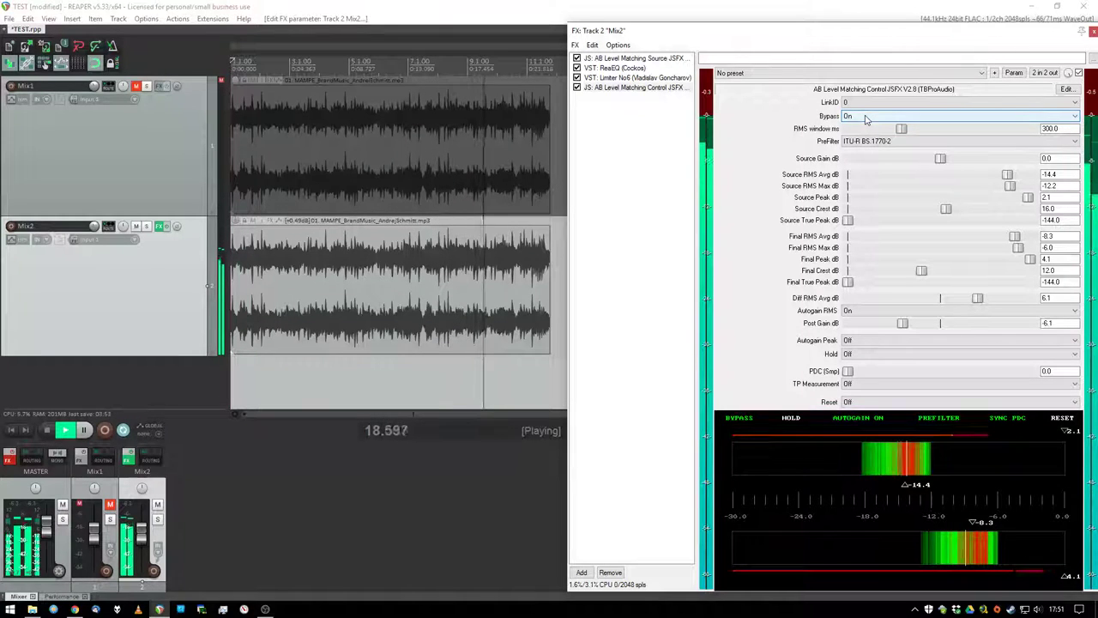
scroll(866, 119, "up", 1)
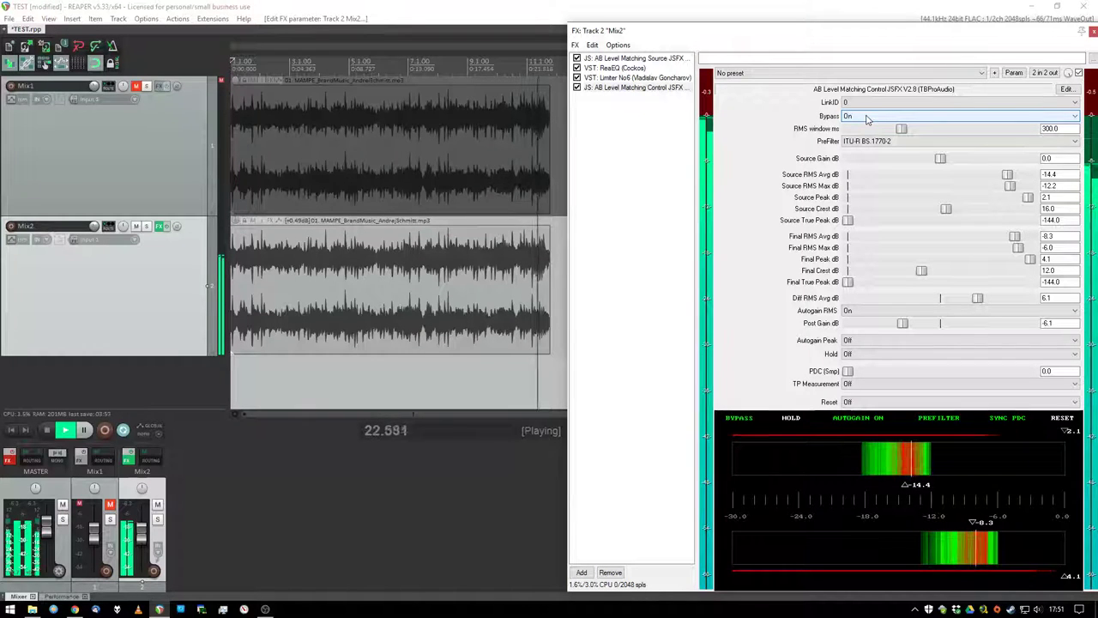
scroll(866, 119, "down", 1)
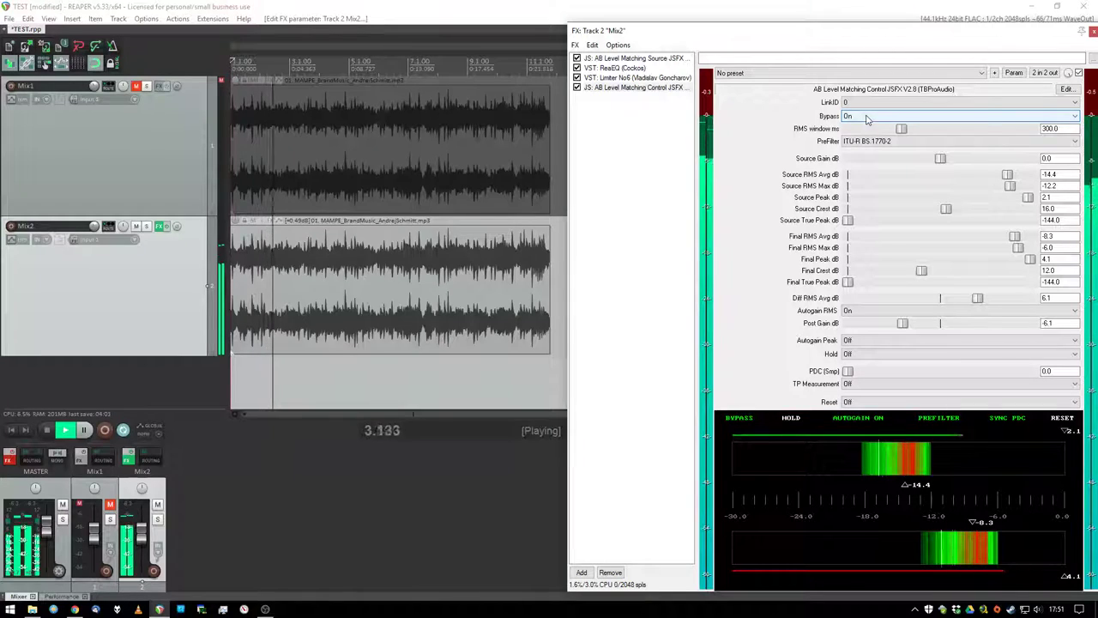
scroll(867, 119, "up", 1)
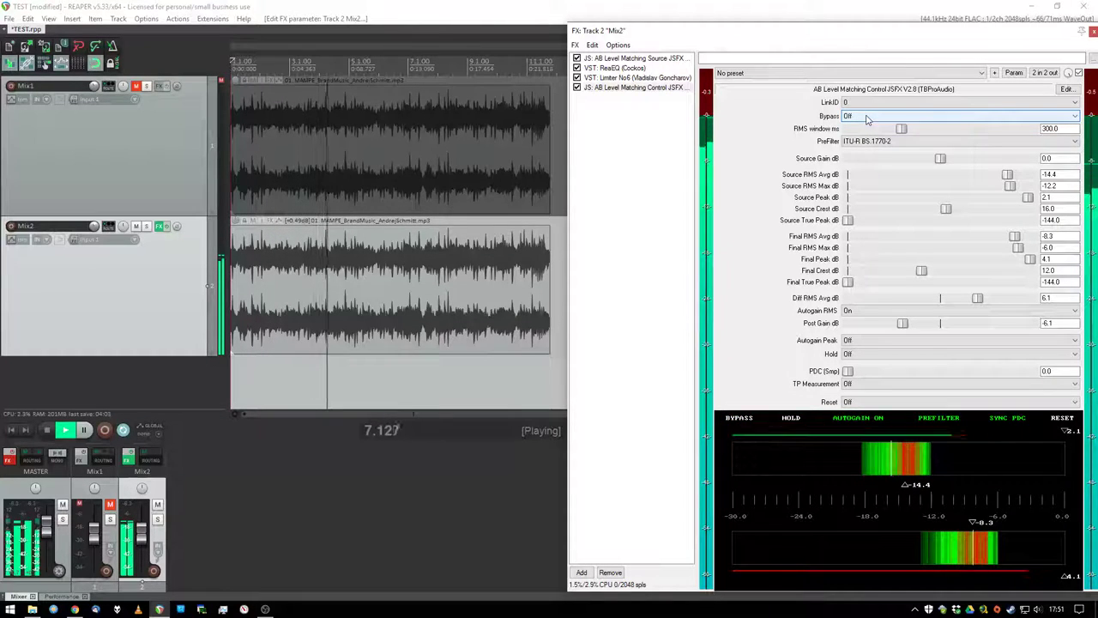
key("space")
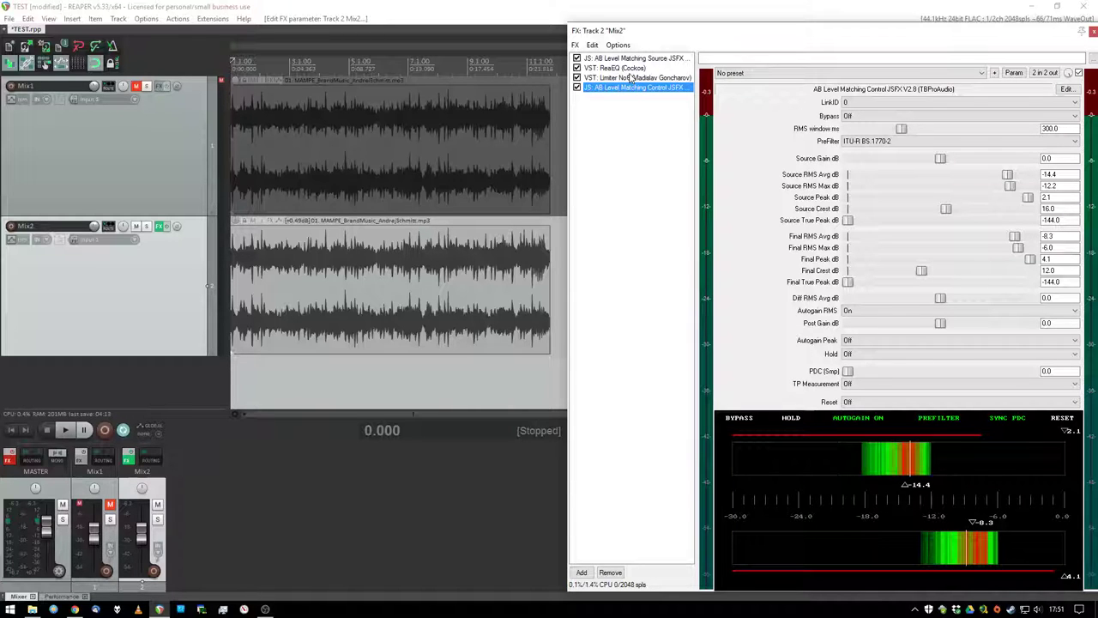
Disable the AB Level Matching Control plugin in the Mix2 FX chain and show the Limiter No6 settings
left_click(631, 77)
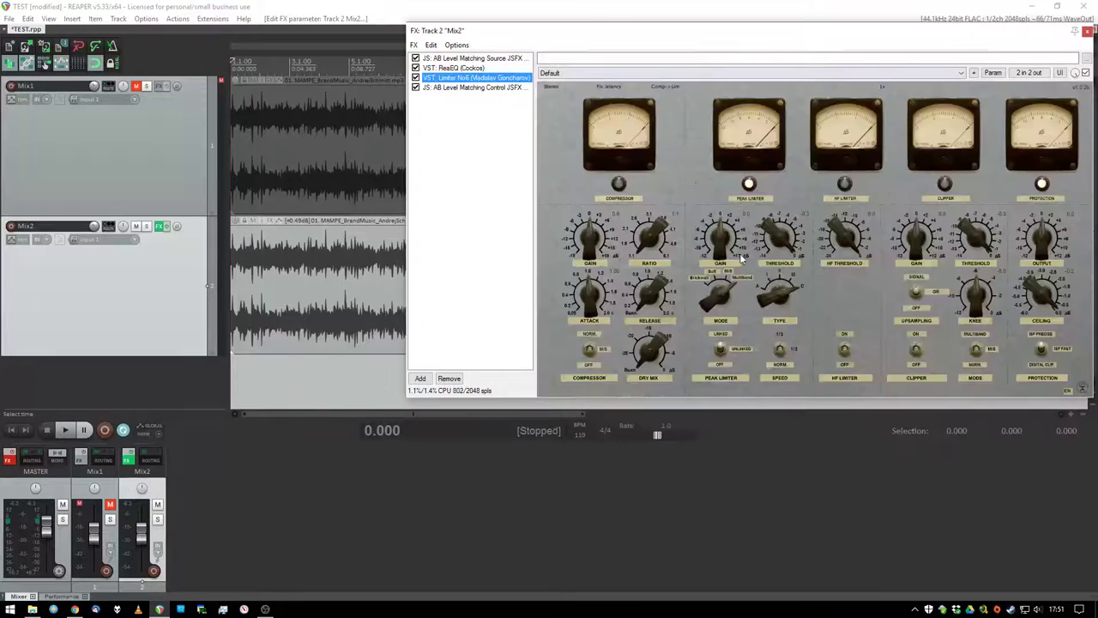
left_click(474, 88)
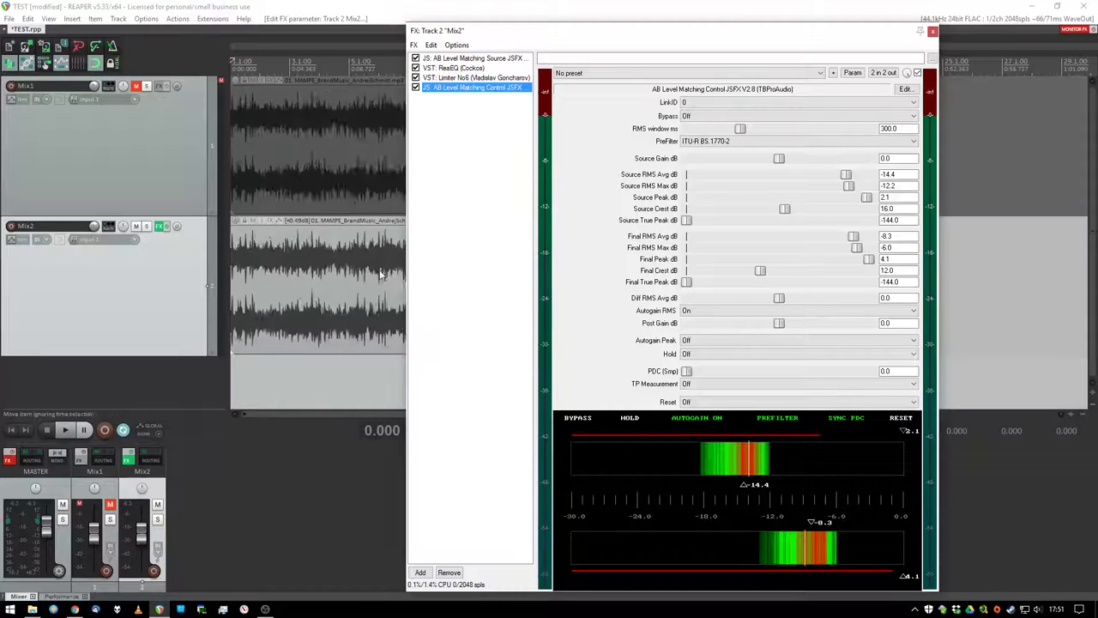
left_click(245, 380)
left_click(416, 88)
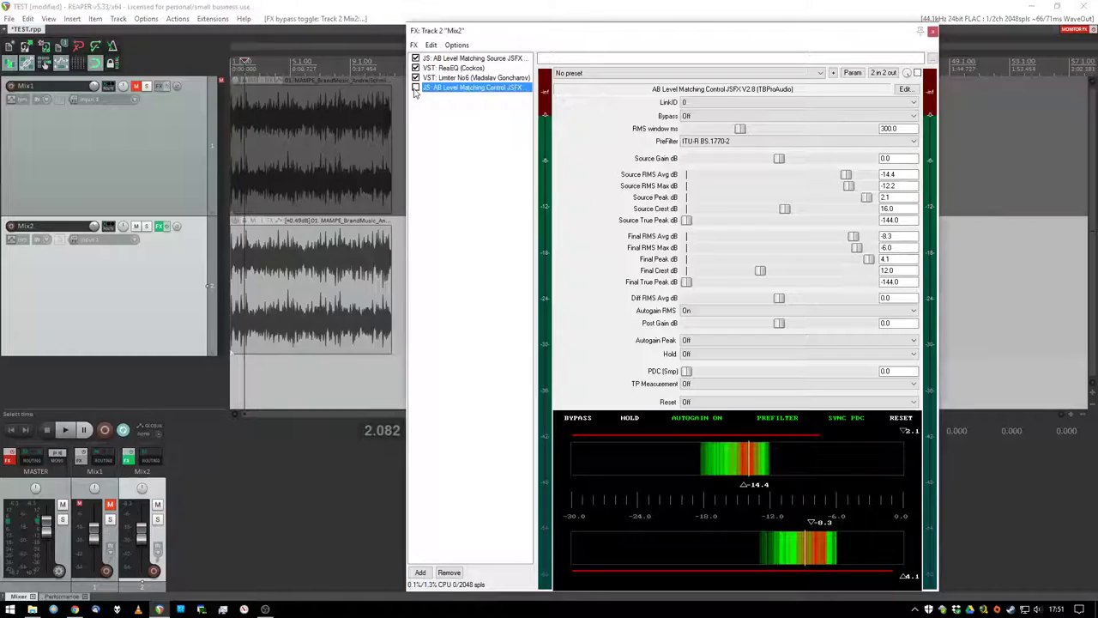
left_click(436, 78)
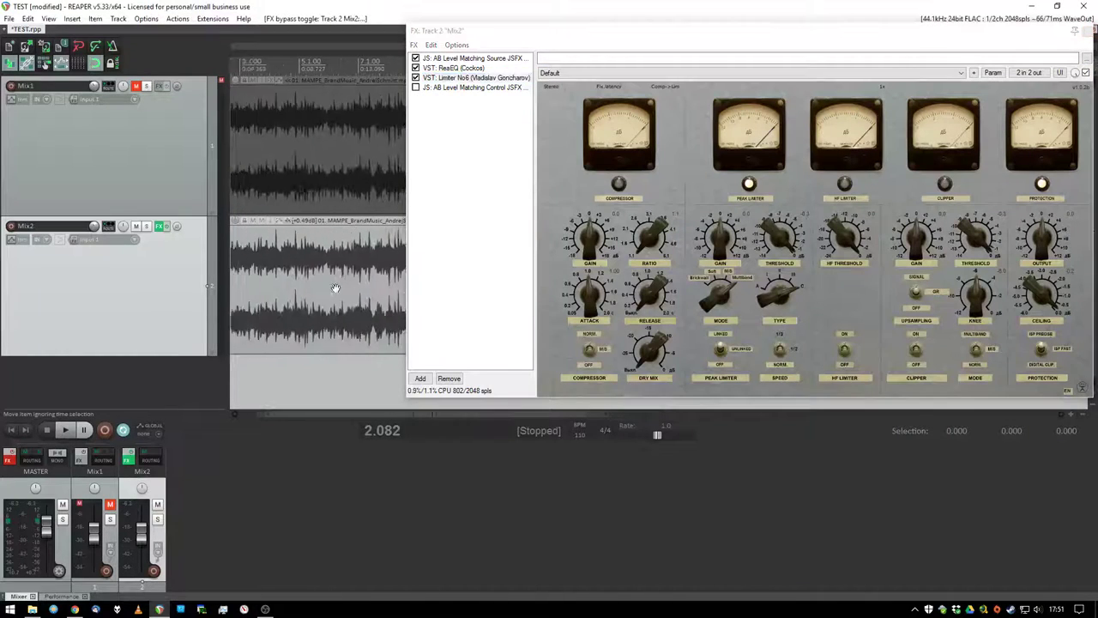
Play Mix2 from about 3 seconds and raise the peak limiter gain in Limiter No6 during playback
left_click_drag(524, 35, 657, 182)
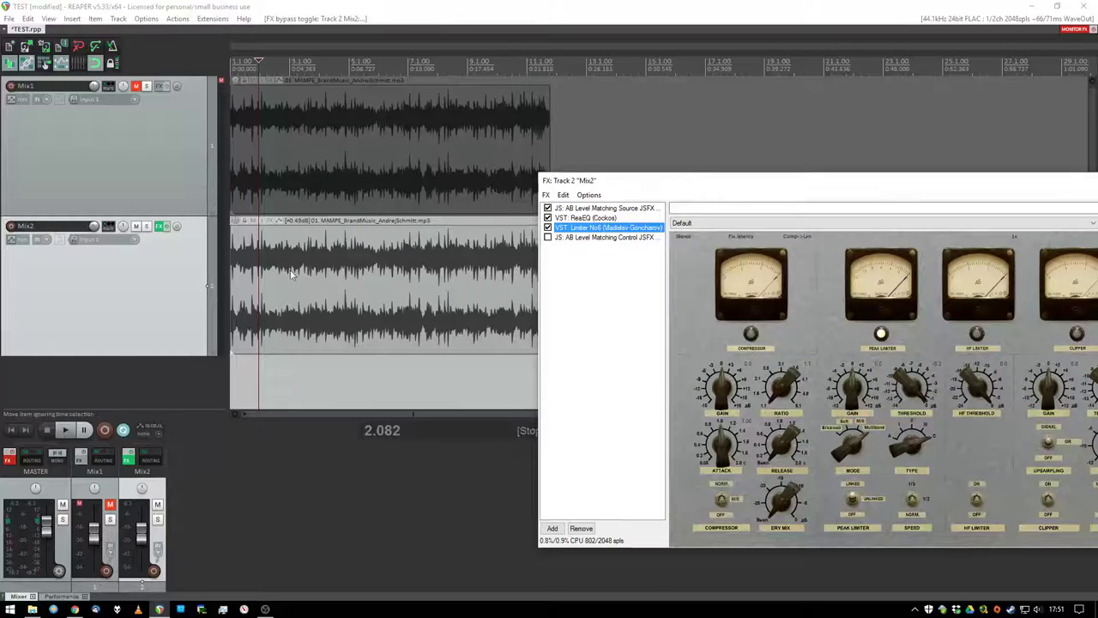
left_click(281, 326)
key("space")
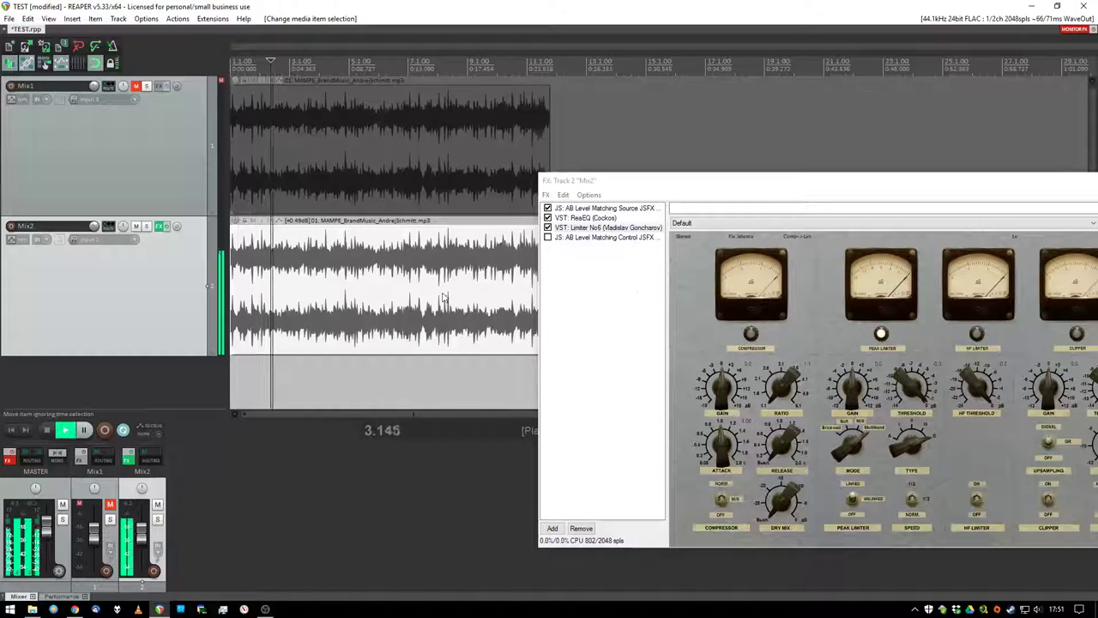
left_click(854, 387)
mouse_move(853, 386)
left_mouse_down()
mouse_move(852, 356)
mouse_move(852, 372)
left_mouse_up()
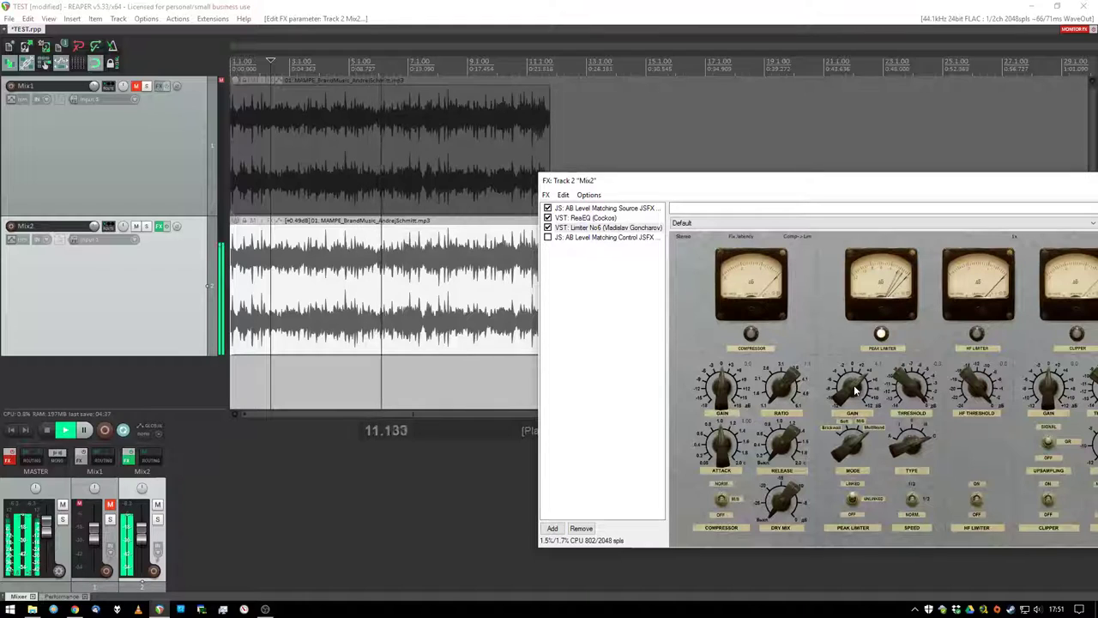
Disable and re-enable Limiter No6 during playback to compare the sound, and stop playback
left_click(547, 227)
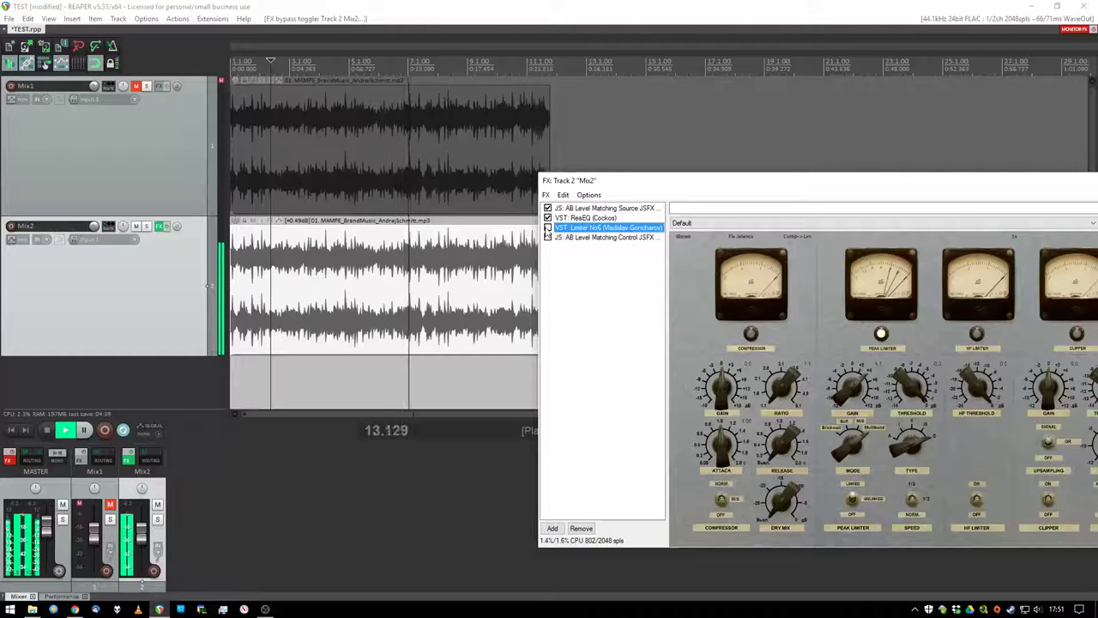
left_click(548, 227)
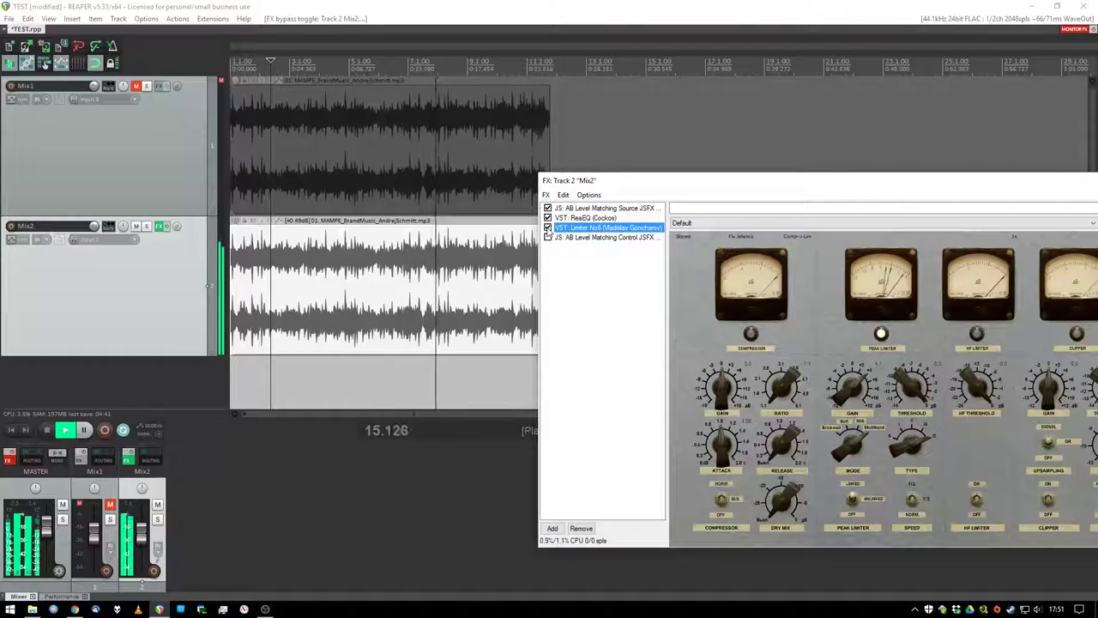
key("space")
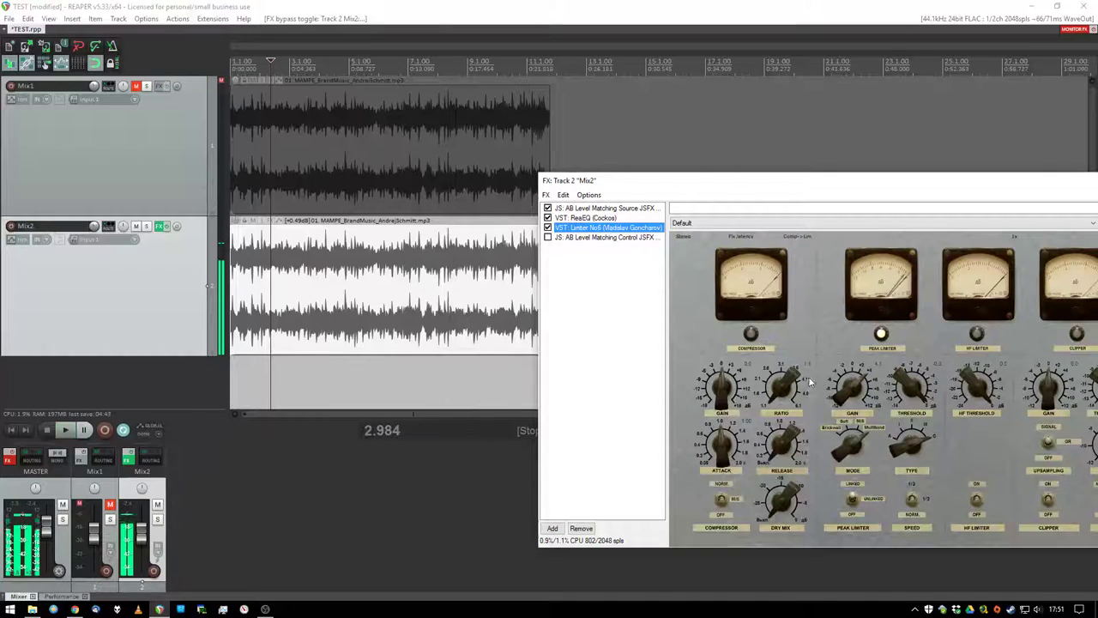
Re-enable AB Level Matching Control in the Mix2 FX chain, view its settings and return to Limiter No6
left_click_drag(686, 181, 616, 108)
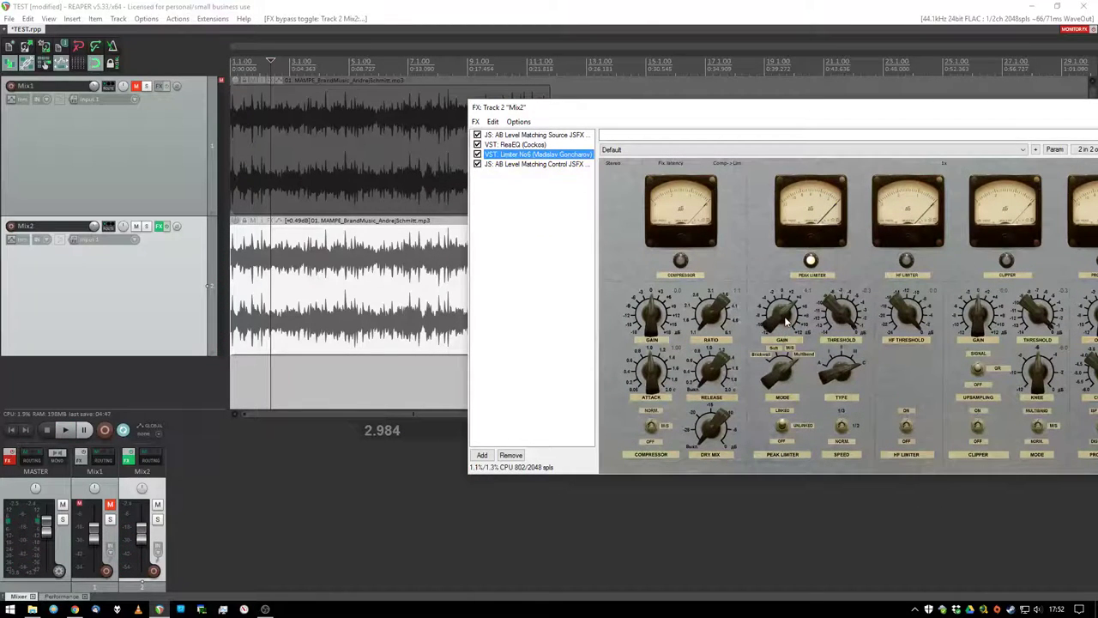
left_click_drag(638, 113, 610, 122)
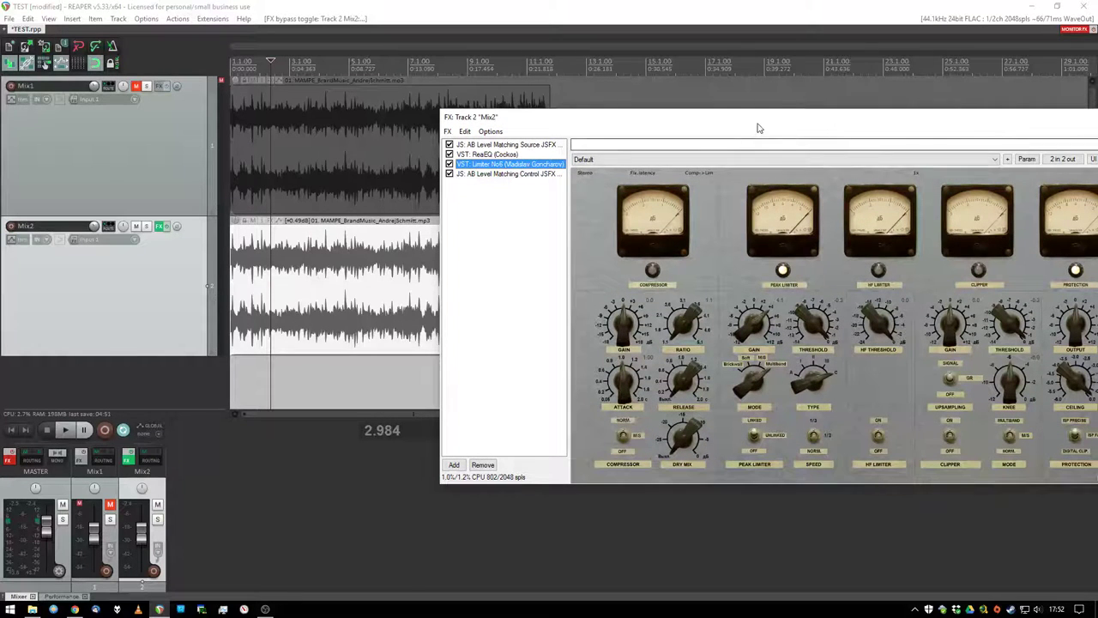
left_click_drag(758, 128, 716, 99)
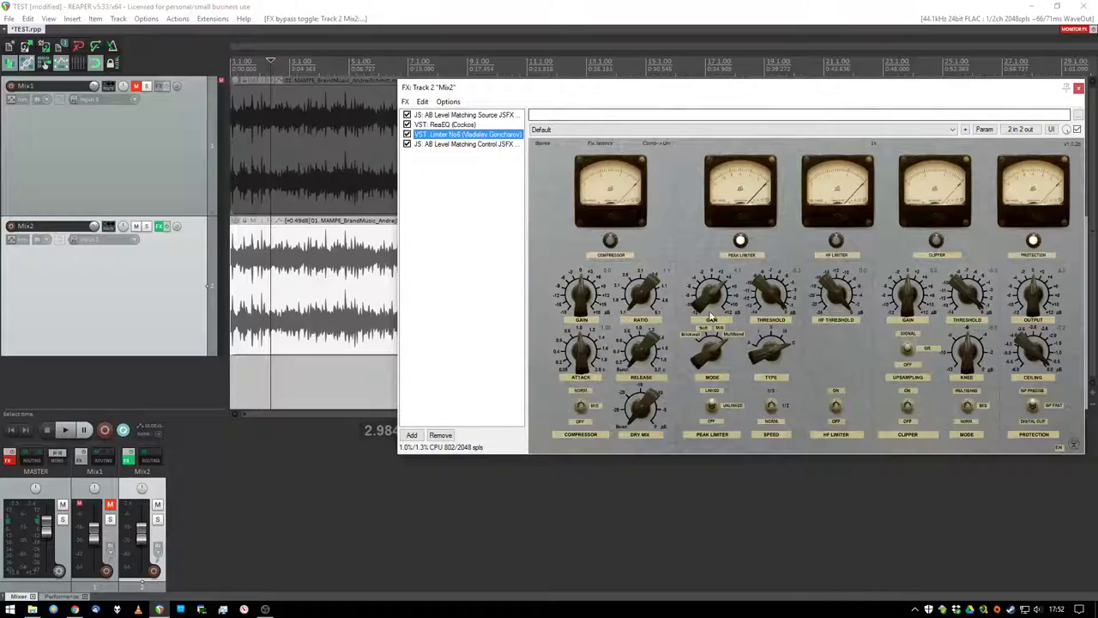
left_click(453, 144)
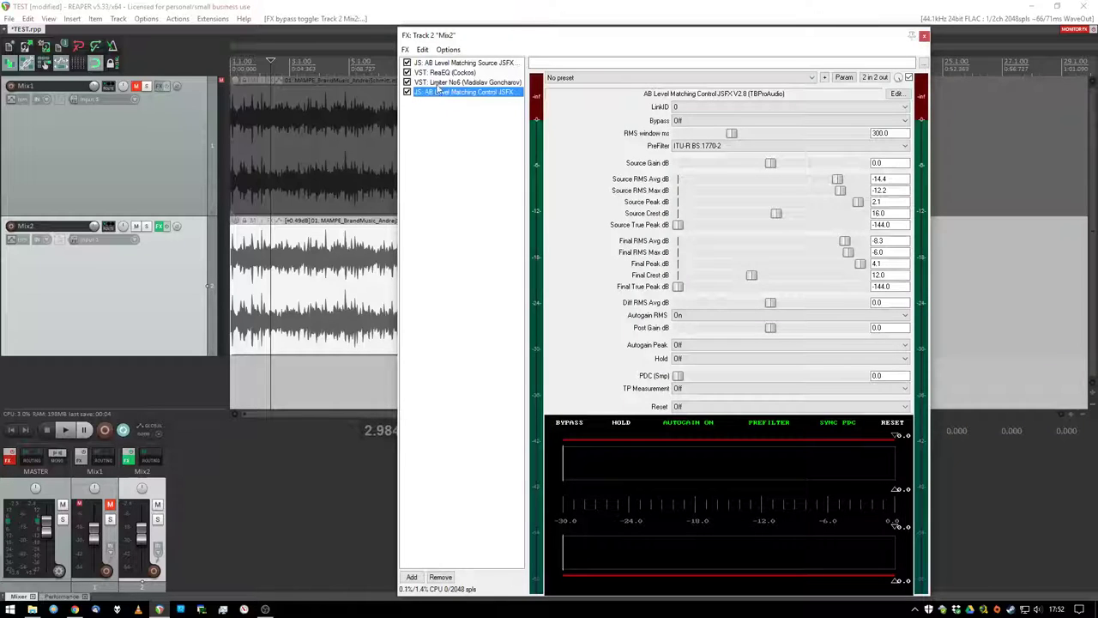
left_click(439, 82)
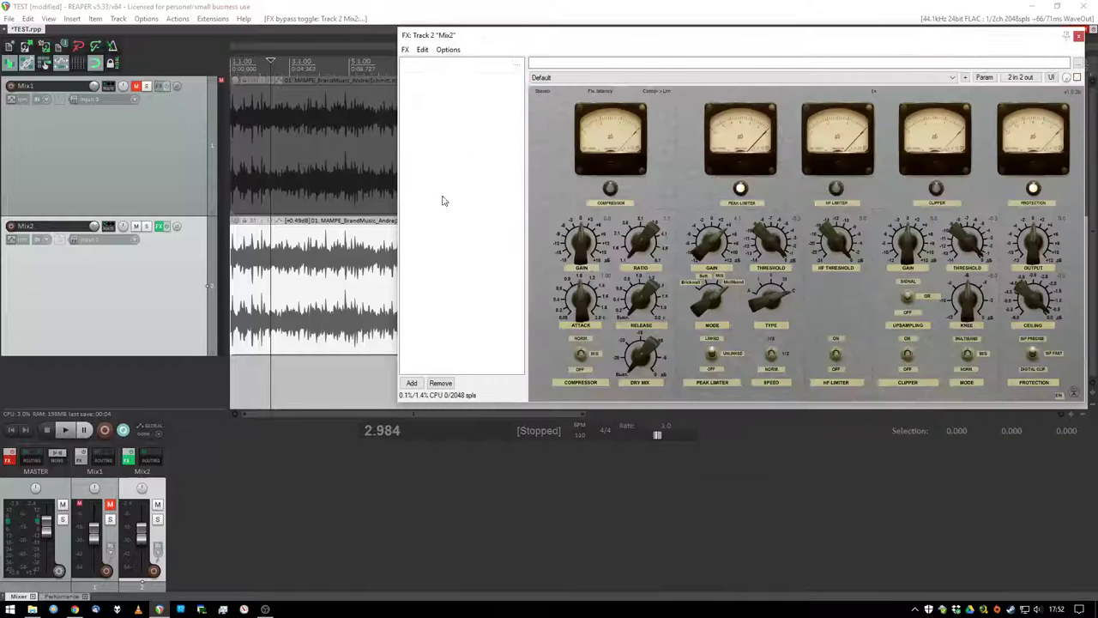
Return the peak limiter gain to 0 and play Mix2 from about 1.5 seconds with the Limiter No6 meters in view
left_click(258, 369)
key("space")
left_click_drag(623, 41, 610, 62)
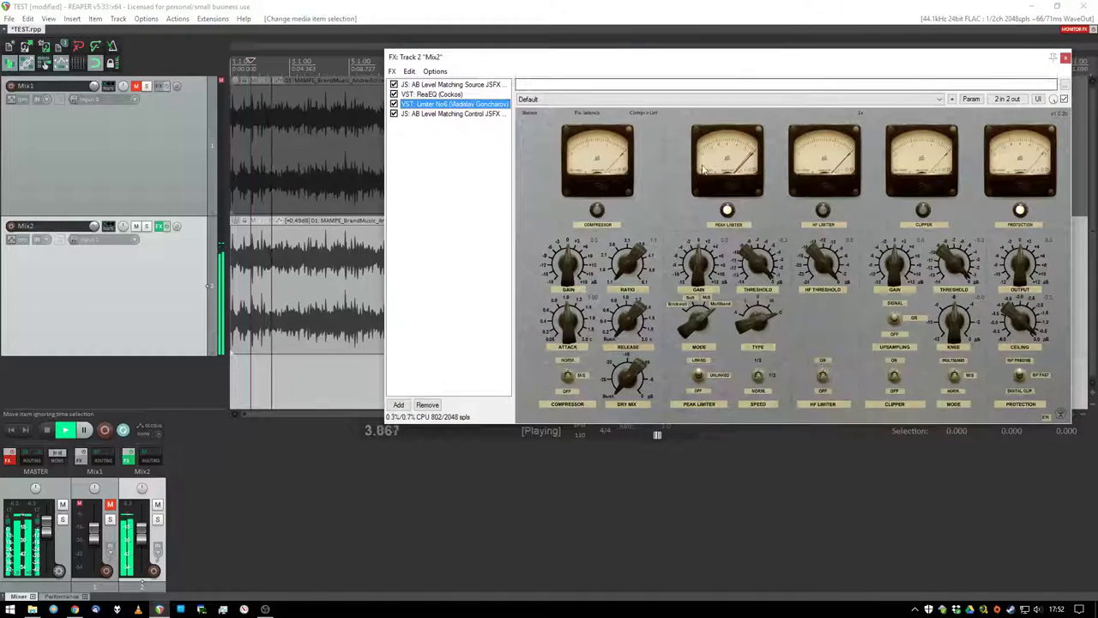
scroll(346, 262, "down", 2)
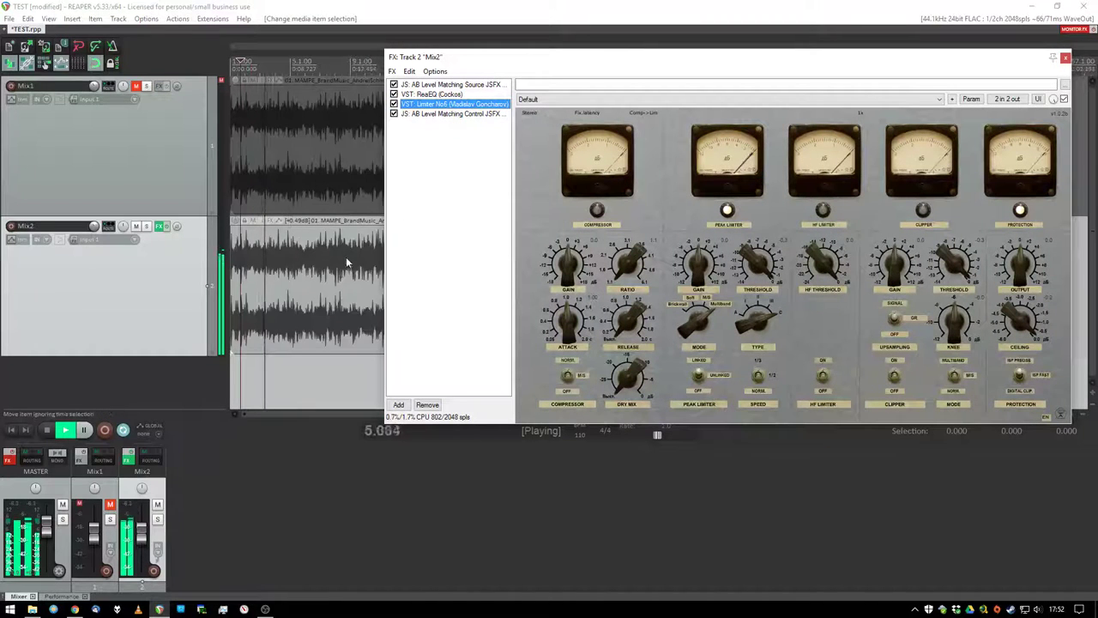
mouse_move(481, 60)
left_mouse_down()
mouse_move(583, 61)
mouse_move(498, 71)
left_mouse_up()
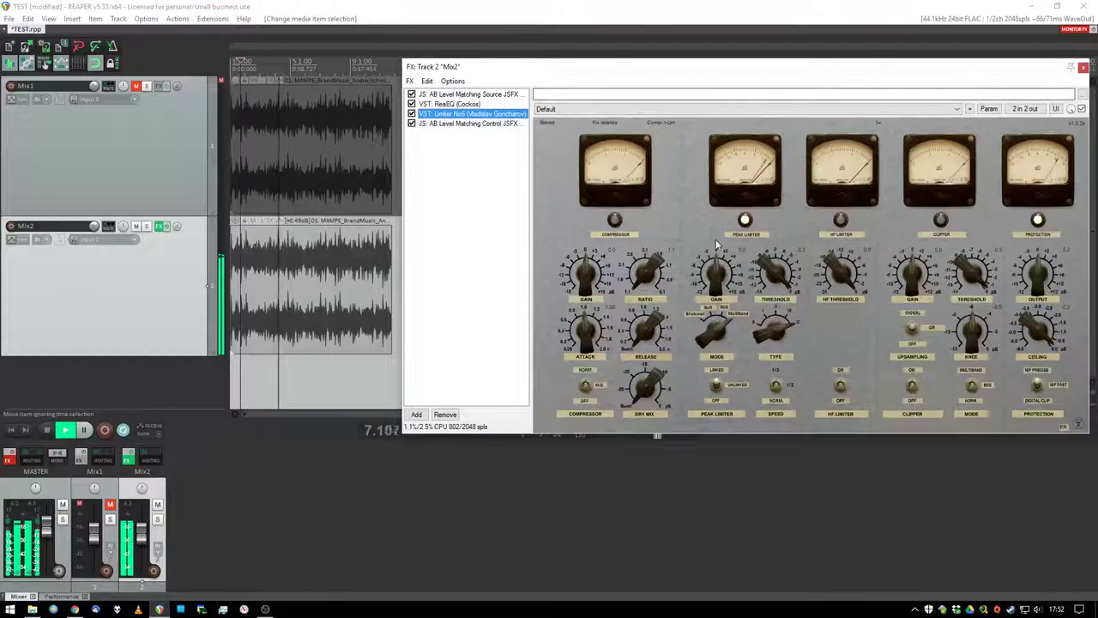
Show Limiter No6 and AB Level Matching Control in separate floating windows, close the FX chain and raise the peak limiter gain strongly
double_click(457, 125)
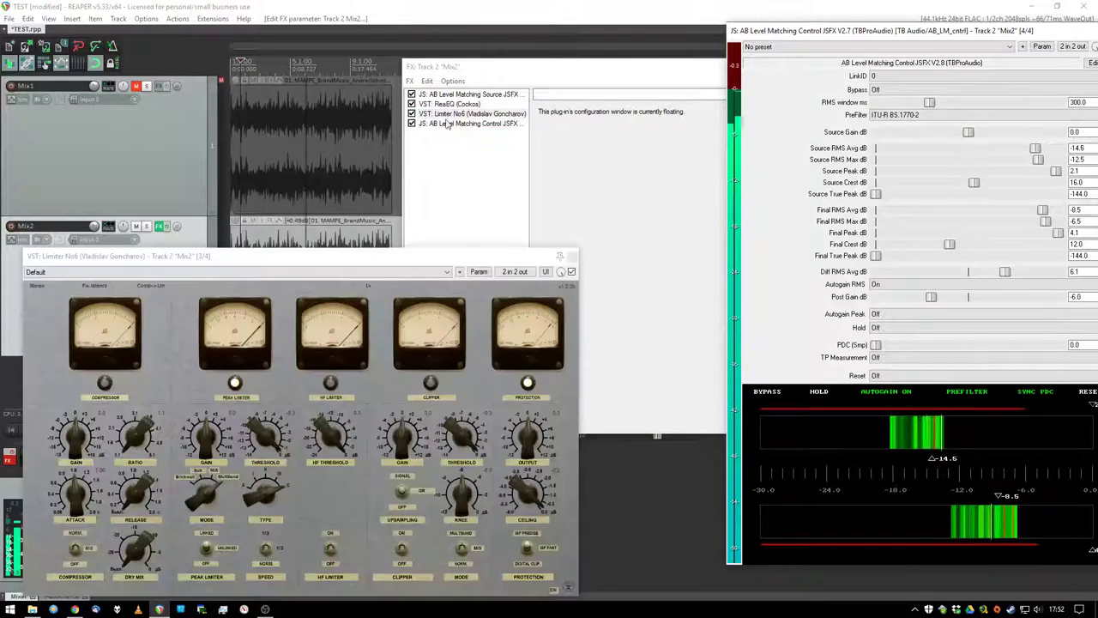
key("Escape")
left_click_drag(450, 256, 528, 275)
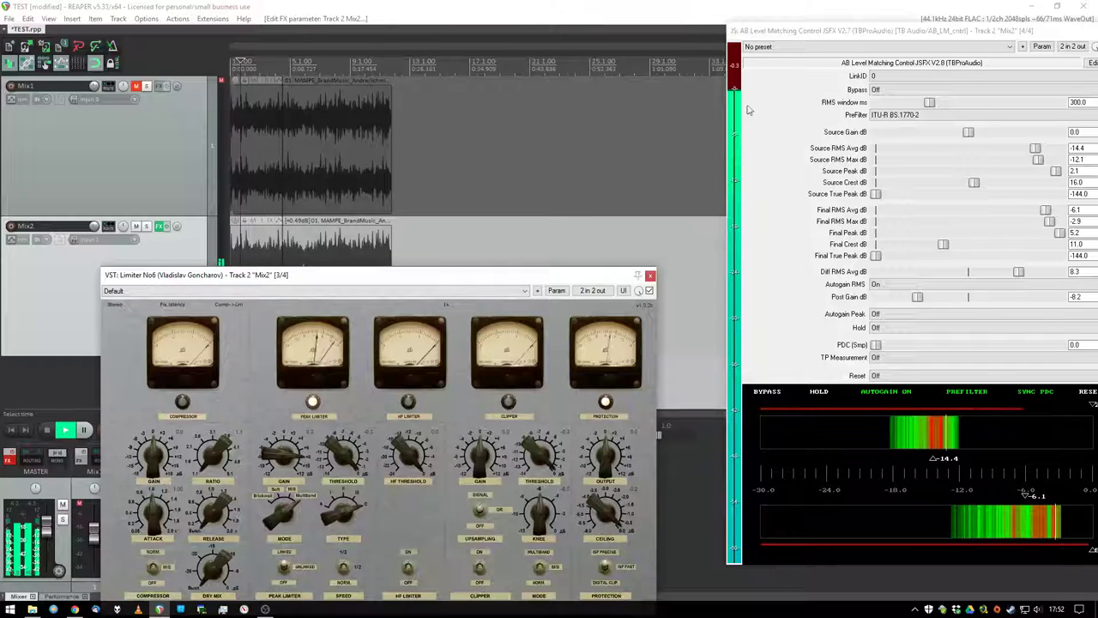
Toggle Bypass in AB Level Matching Control and reset its measurements to compare at matched loudness, leave Bypass on and stop playback
left_click(882, 90)
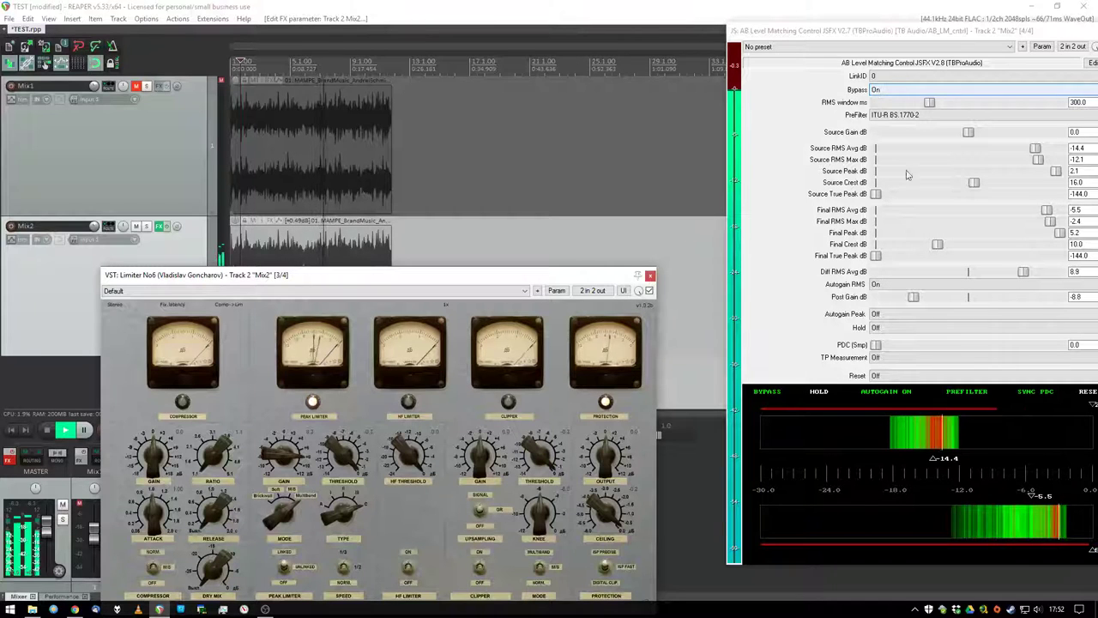
left_click(1087, 395)
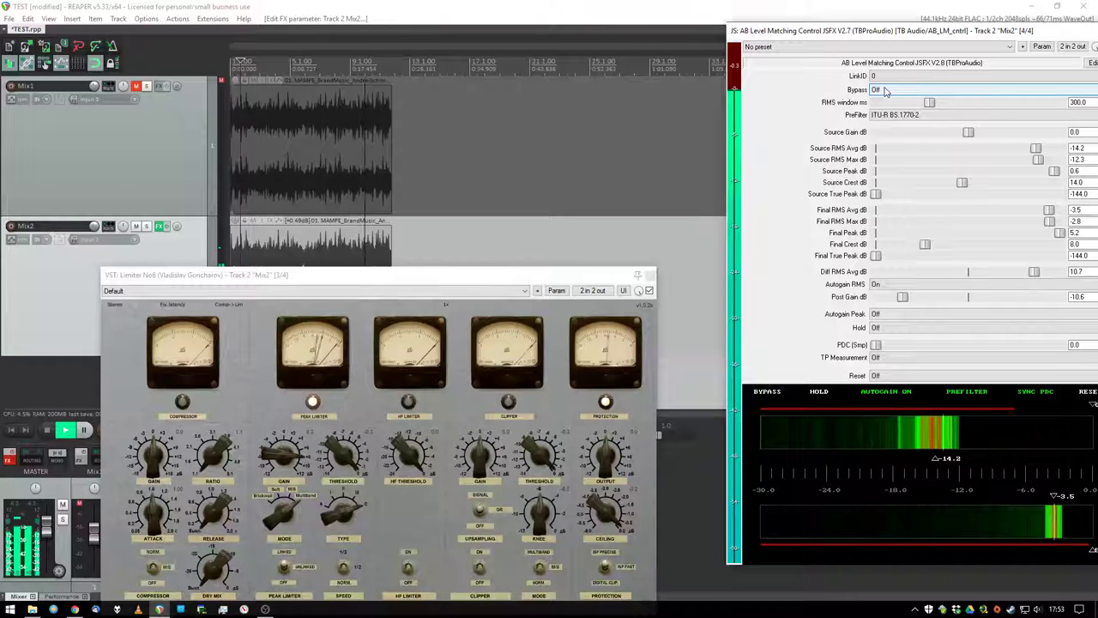
left_click(886, 91)
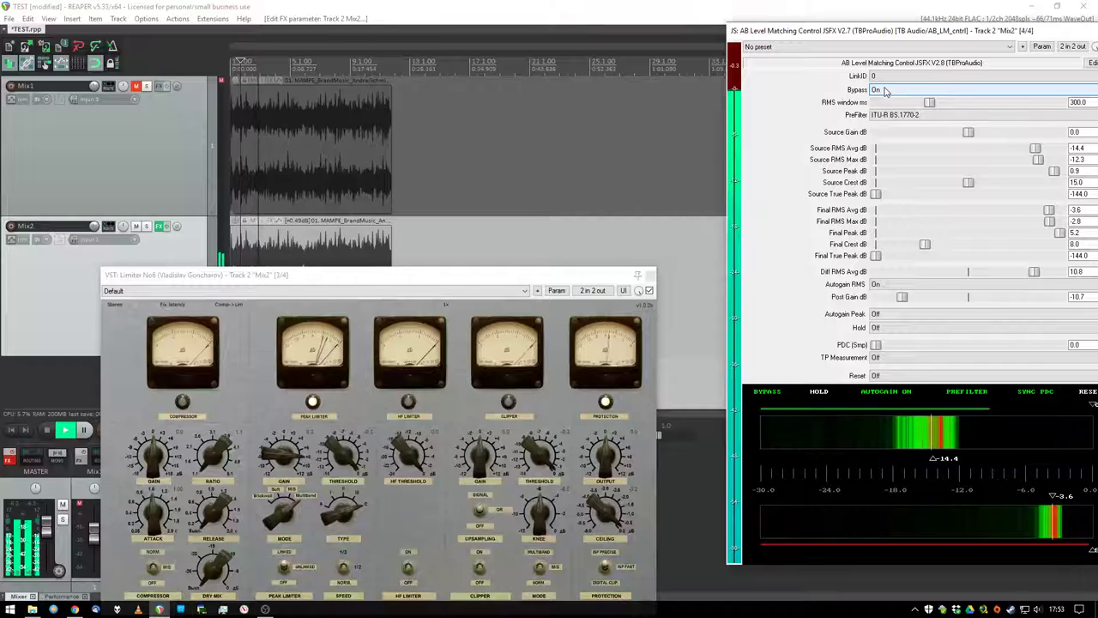
left_click(886, 91)
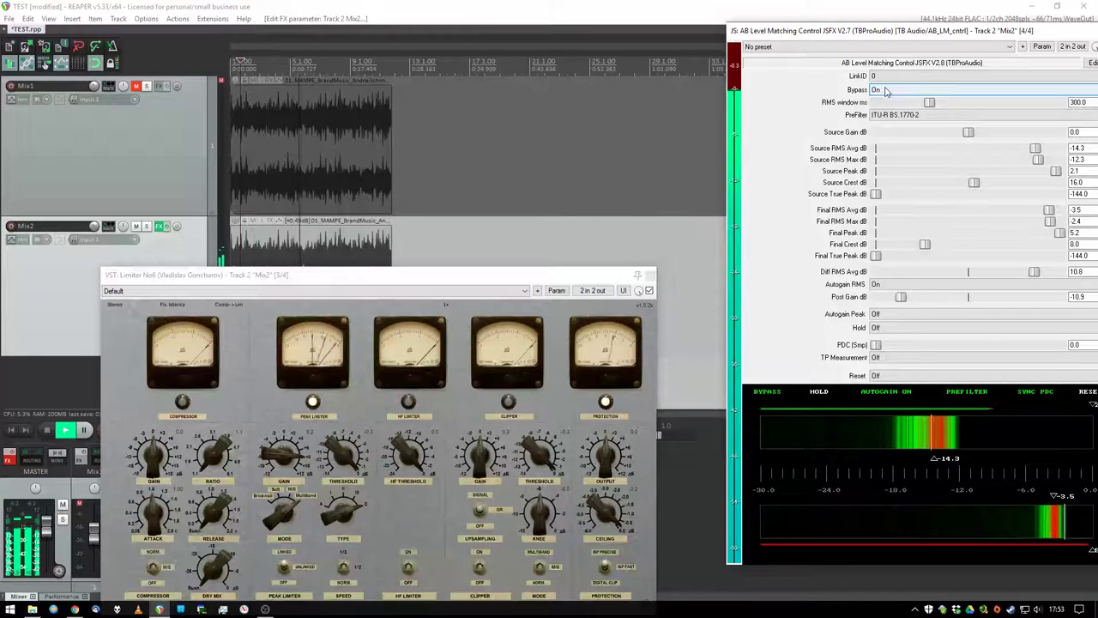
scroll(886, 88, "up", 1)
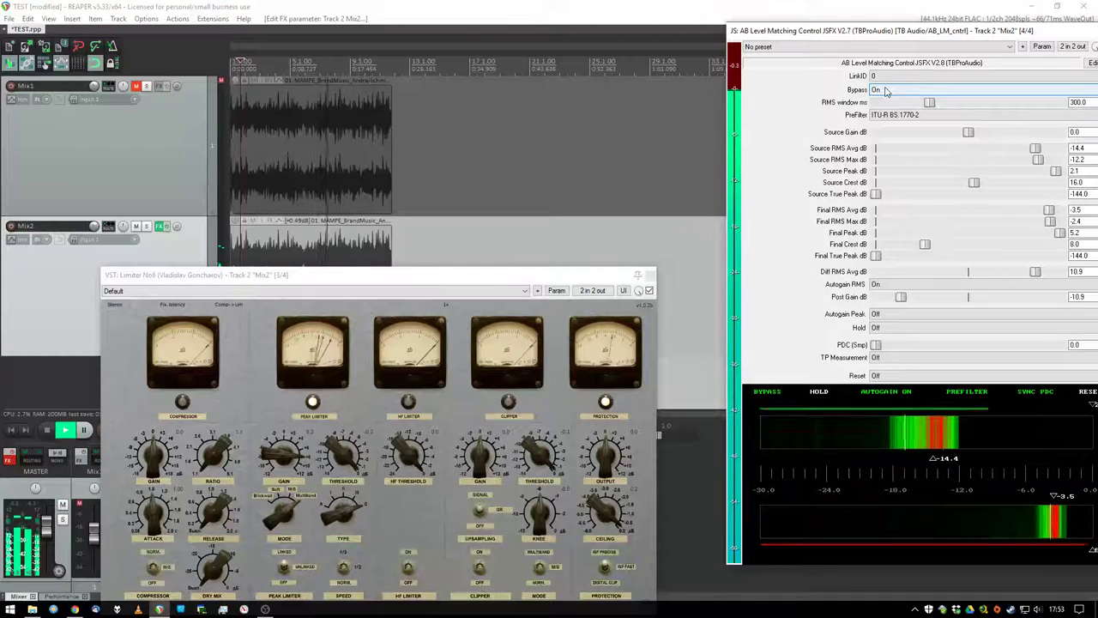
key("space")
Close the floating Limiter No6 and AB Level Matching Control windows and reduce the track heights in the arrange view
left_click_drag(453, 275, 510, 161)
left_click(709, 162)
left_click_drag(770, 35, 511, 51)
key("Escape")
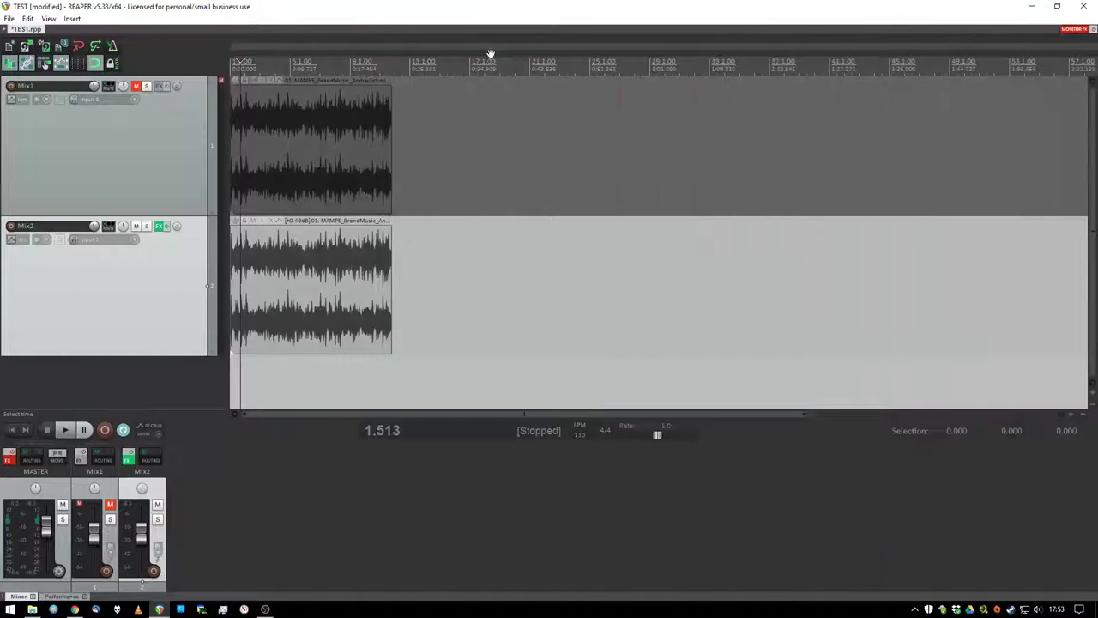
scroll(342, 228, "down", 1)
scroll(335, 230, "down", 2)
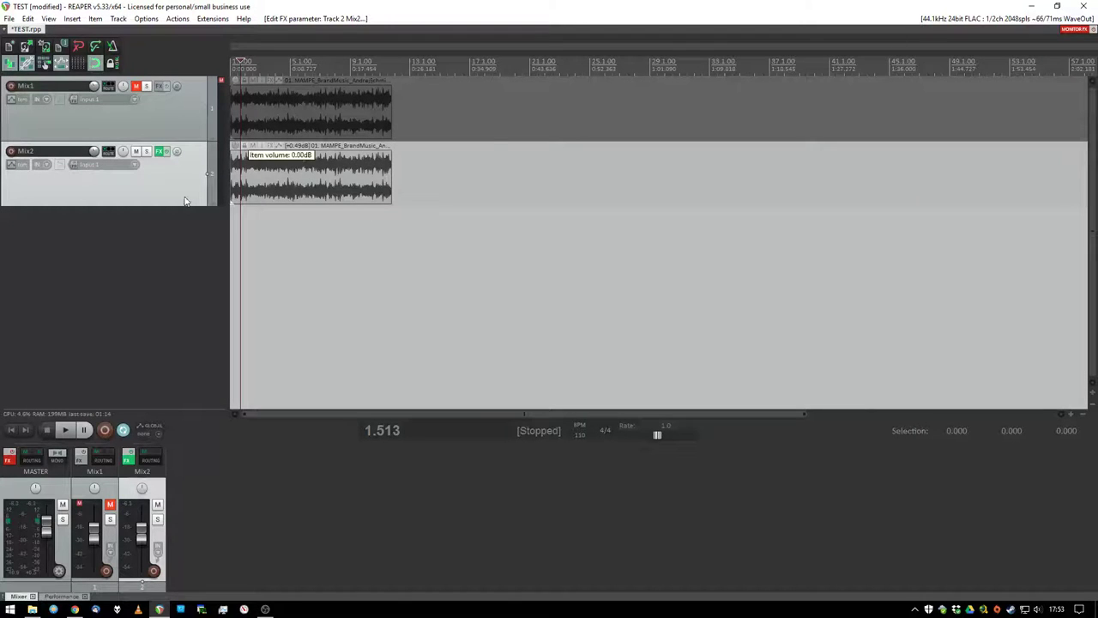
left_click(190, 129)
left_click(194, 177)
left_click(196, 130)
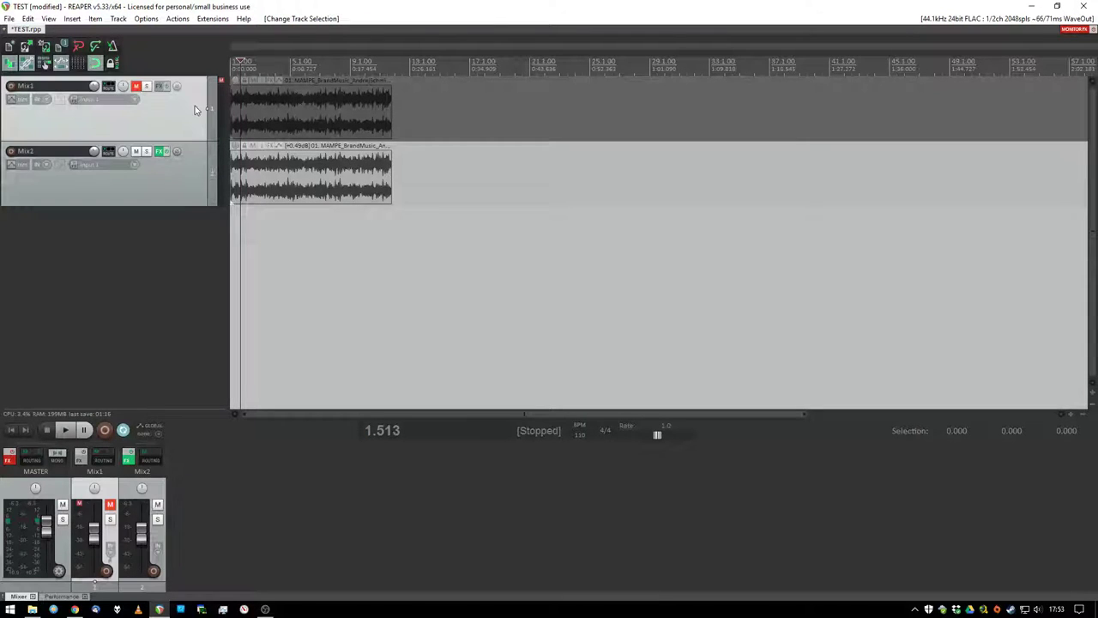
left_click(265, 609)
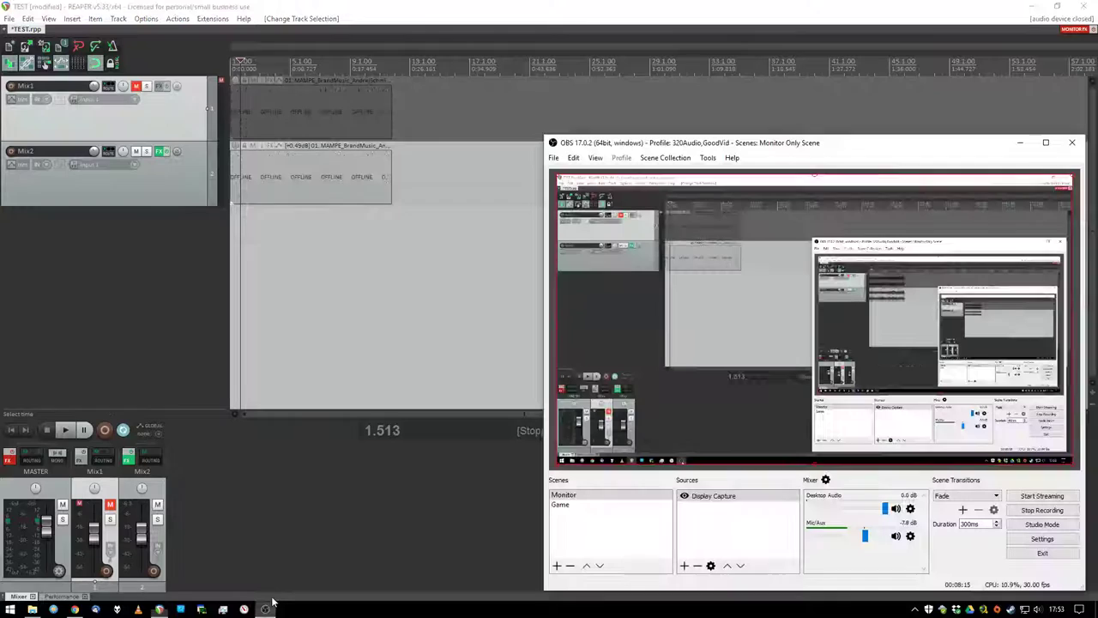
left_click(215, 371)
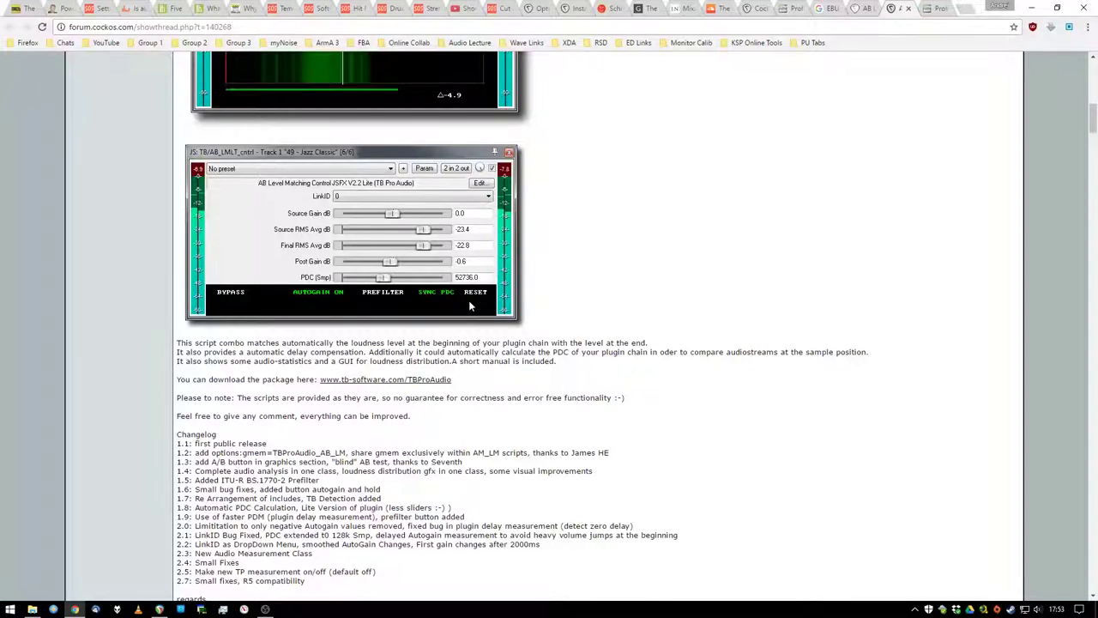
Switch to Chrome and look through the AB Level Matching JSFX forum thread, including its plugin screenshots and bypass script
scroll(618, 367, "up", 12)
scroll(618, 358, "down", 9)
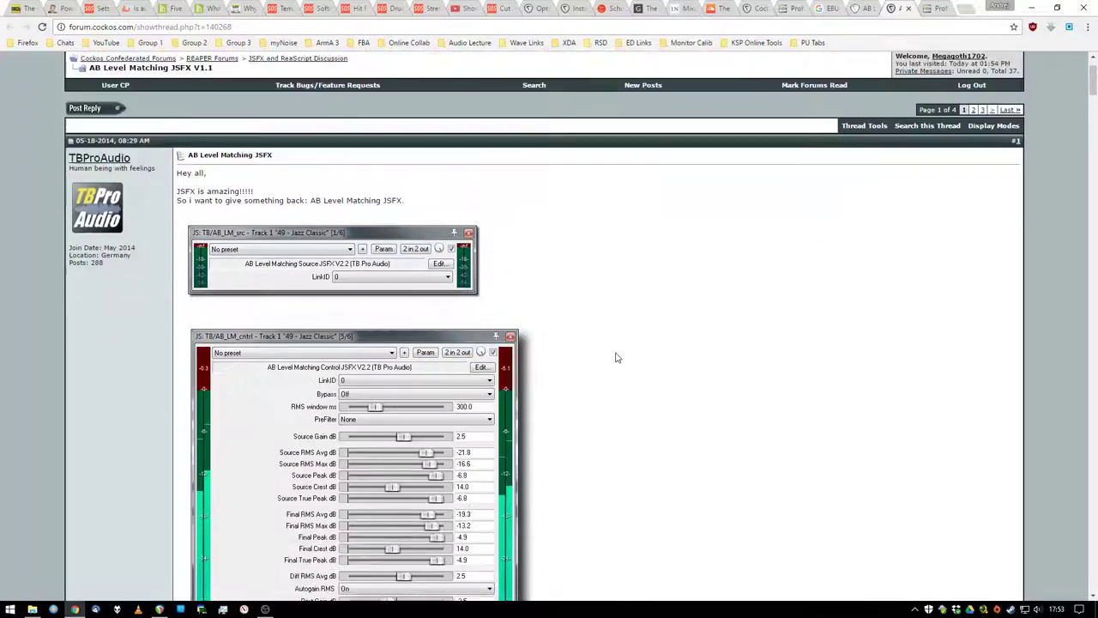
scroll(635, 308, "down", 12)
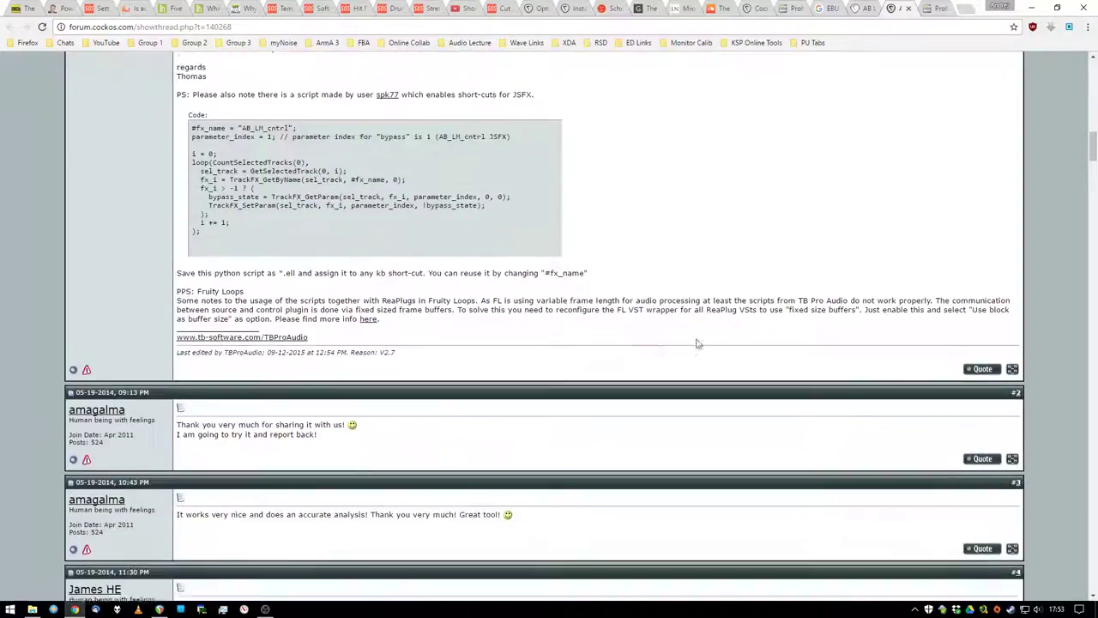
scroll(711, 358, "up", 12)
scroll(721, 352, "up", 10)
scroll(769, 335, "down", 12)
scroll(758, 326, "up", 12)
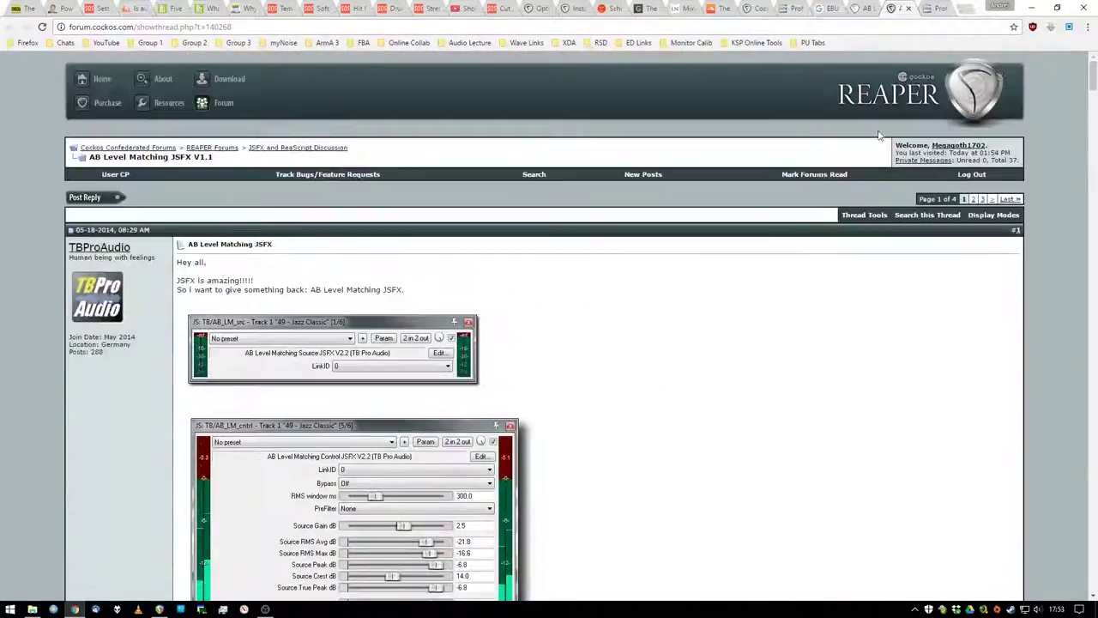
Show the TBProAudio download page and switch to File Explorer to view the files in the AB LoudnessMatching folder
left_click(940, 10)
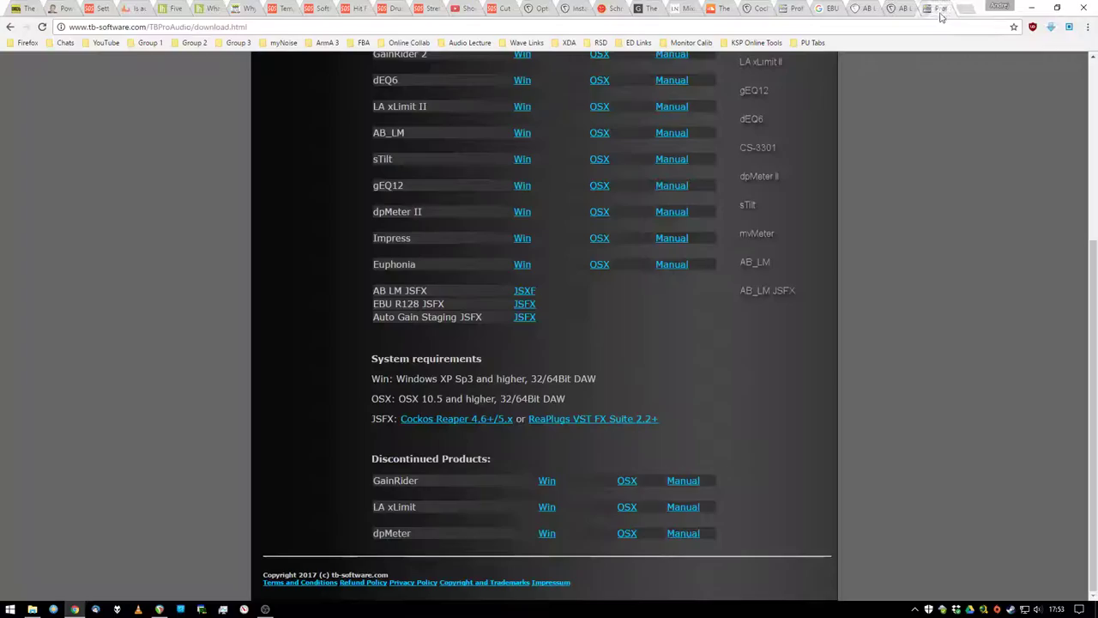
left_click(34, 609)
left_click_drag(249, 154, 210, 152)
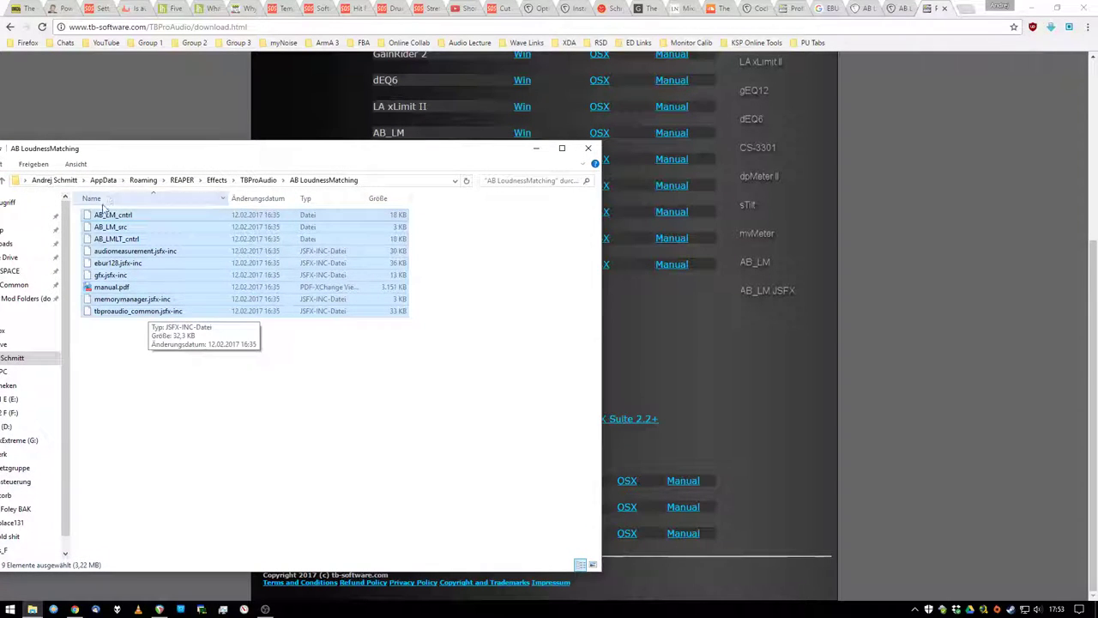
Switch to REAPER, show its resource path in the file explorer and open the Effects folder there
left_click(159, 609)
left_click(146, 18)
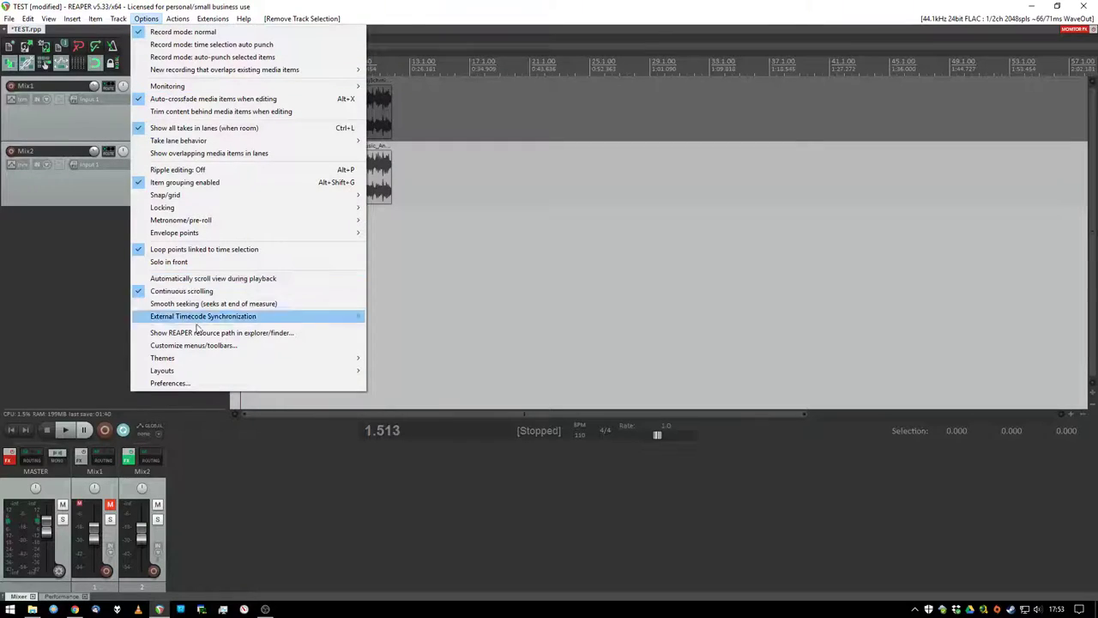
left_click(249, 333)
left_click(1032, 7)
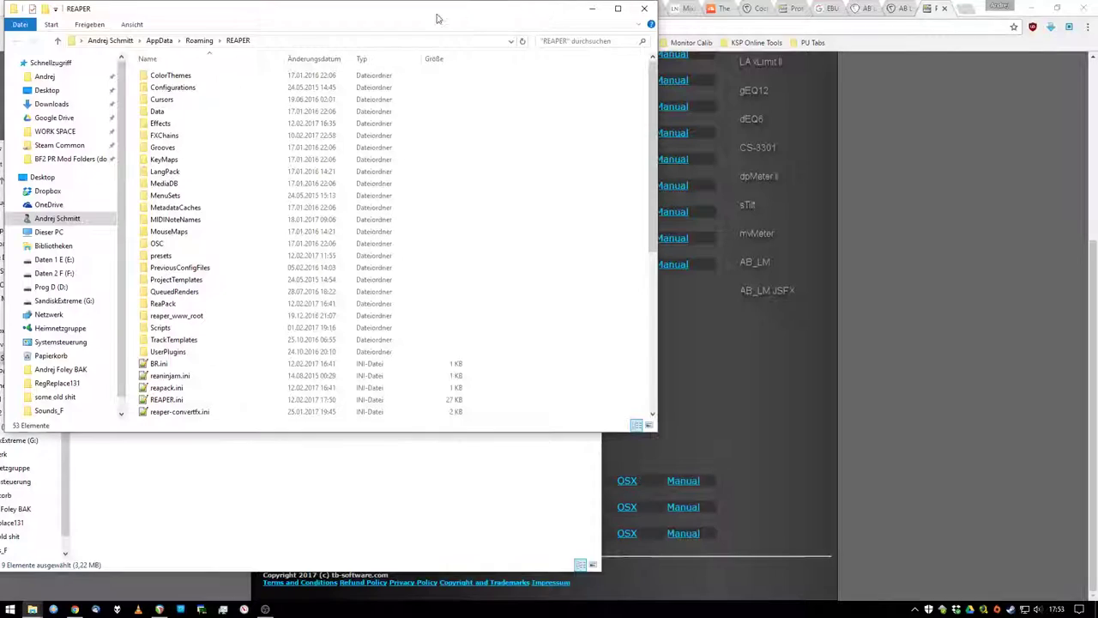
left_click_drag(214, 13, 706, 99)
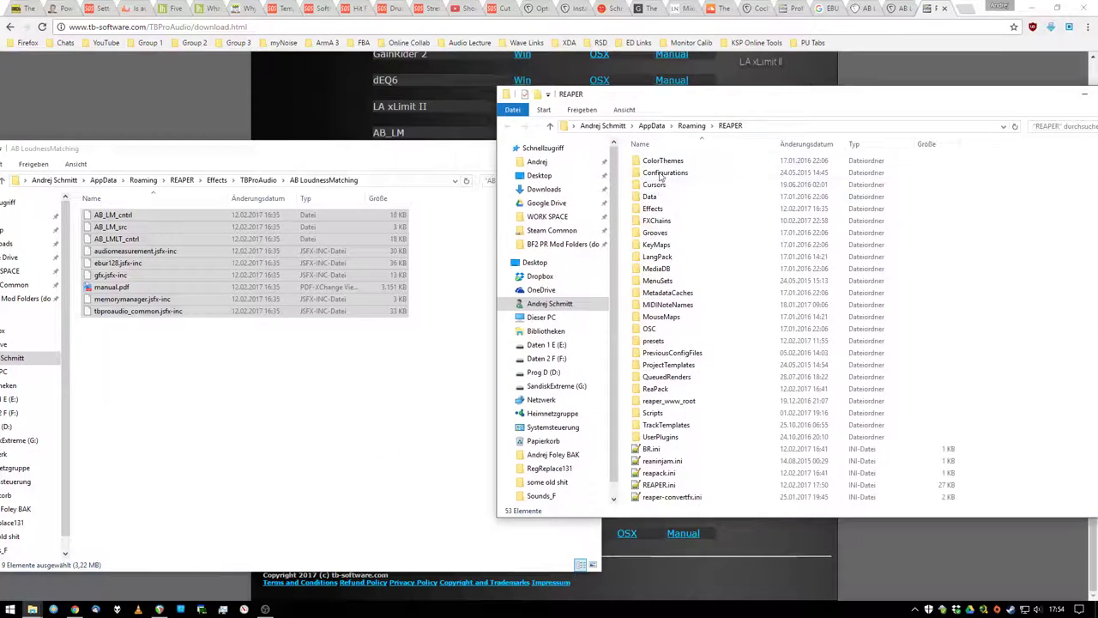
double_click(659, 210)
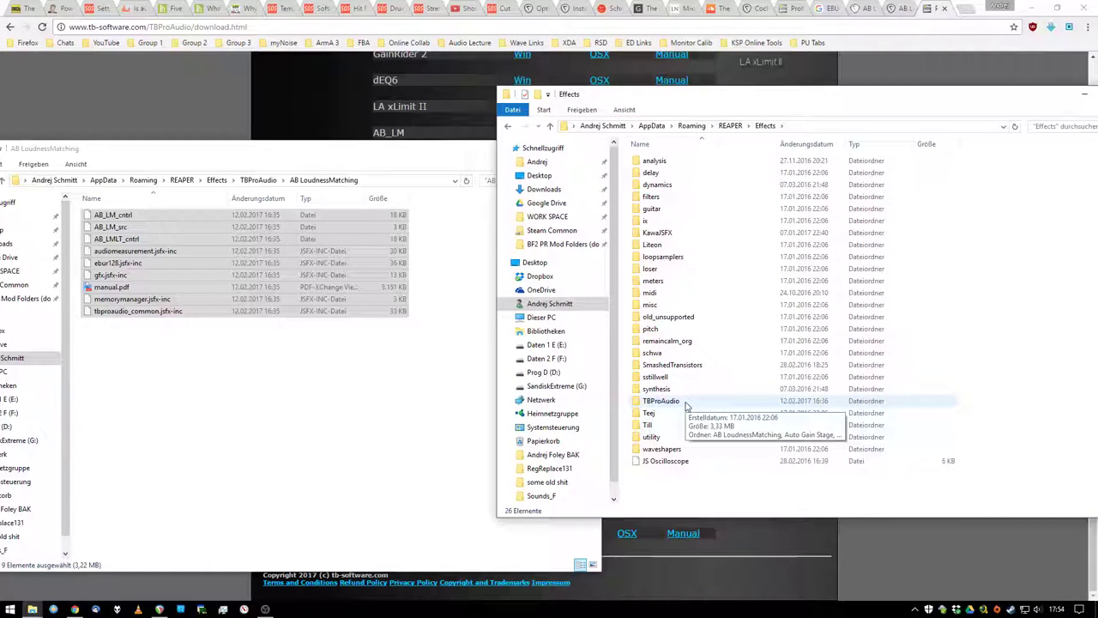
Show the plugin files in TBProAudio's AB LoudnessMatching folder, close the duplicate Explorer window and minimize the remaining one
double_click(685, 401)
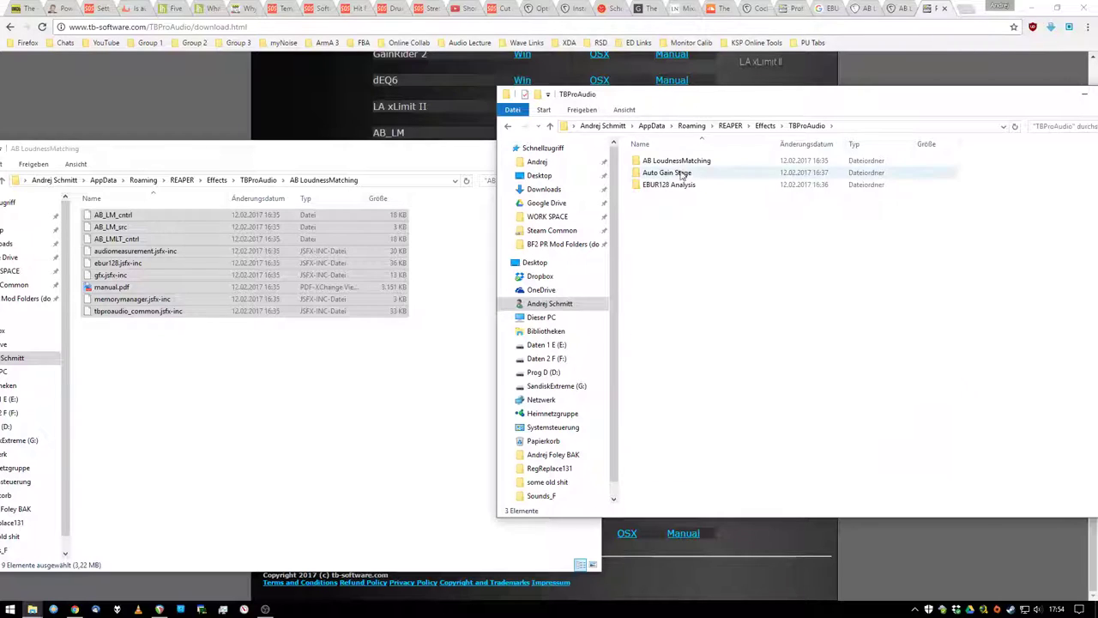
double_click(688, 163)
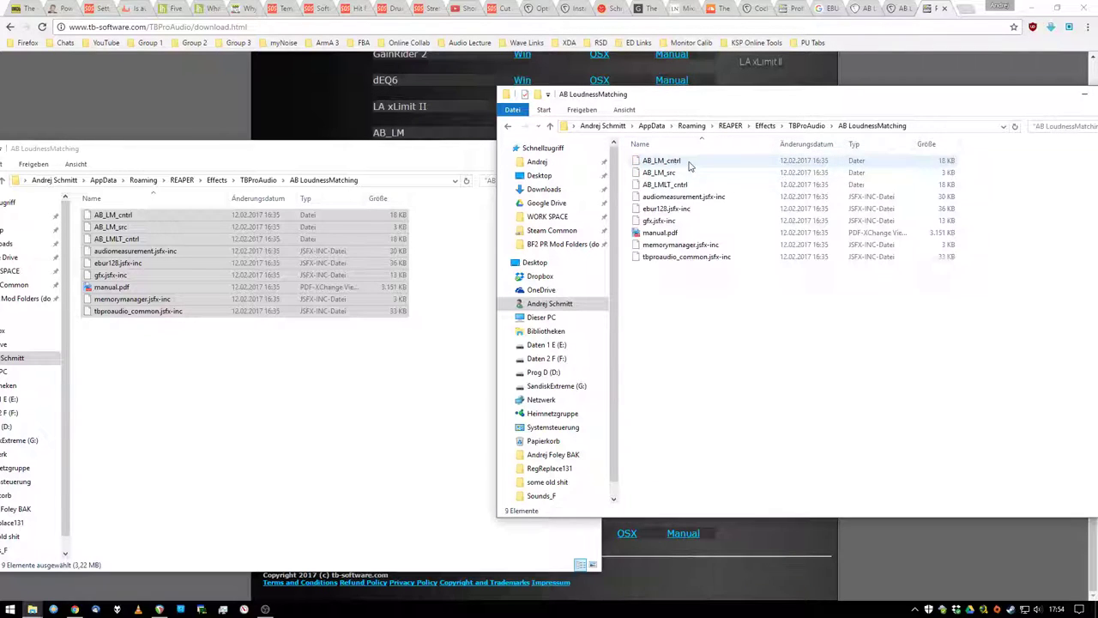
left_click(429, 384)
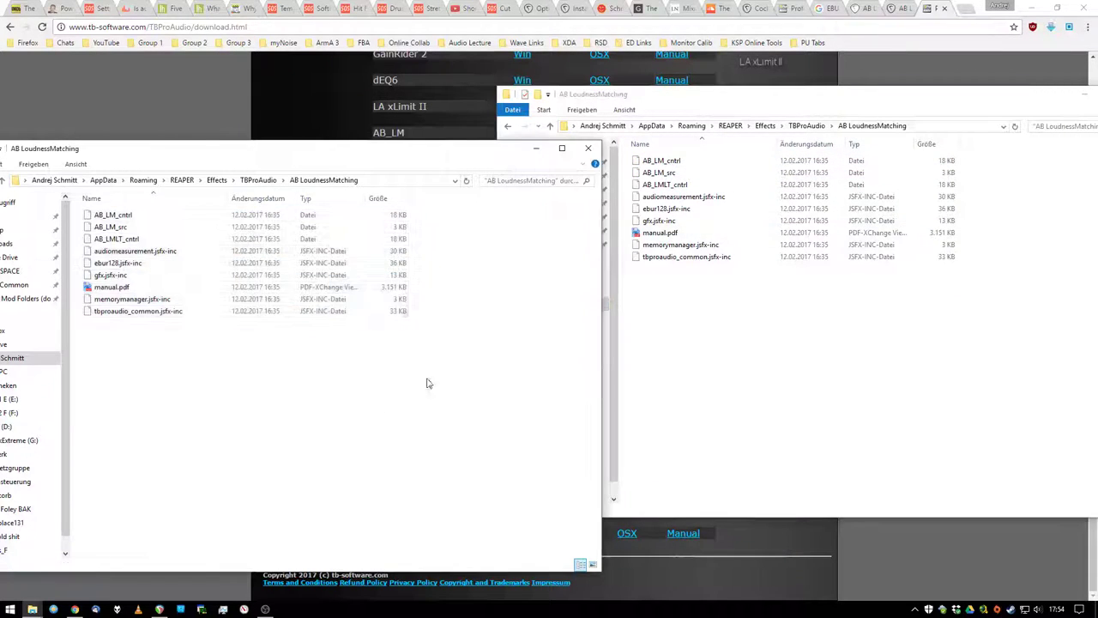
left_click(586, 150)
left_click_drag(939, 99, 741, 126)
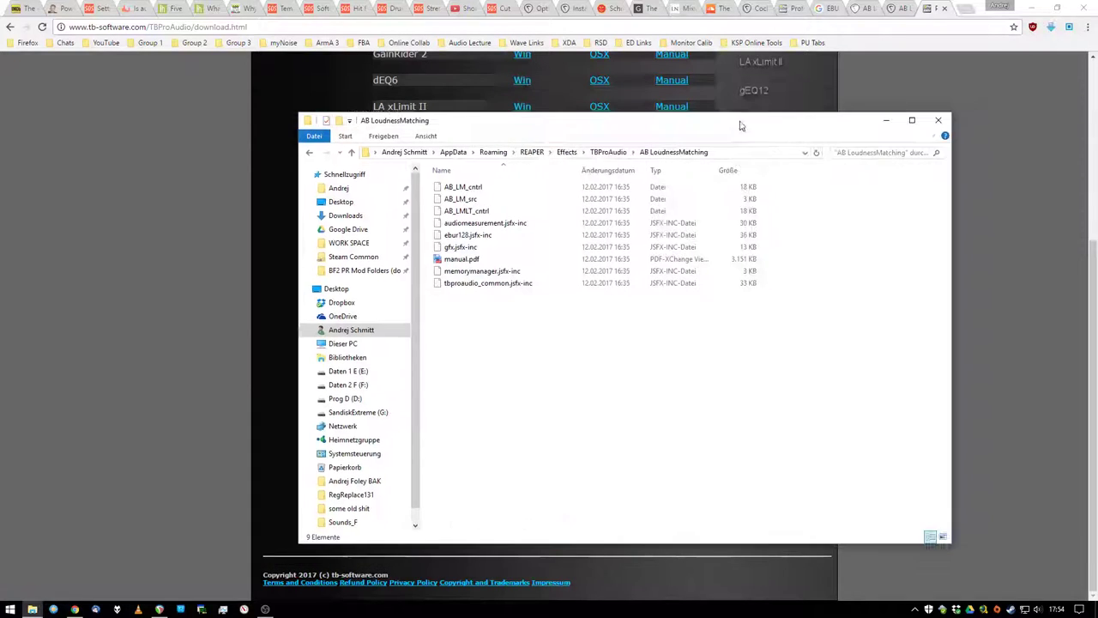
left_click(888, 120)
Switch to REAPER, add a new track below Mix2 and filter its Add FX list for "ab lm"
left_click(159, 609)
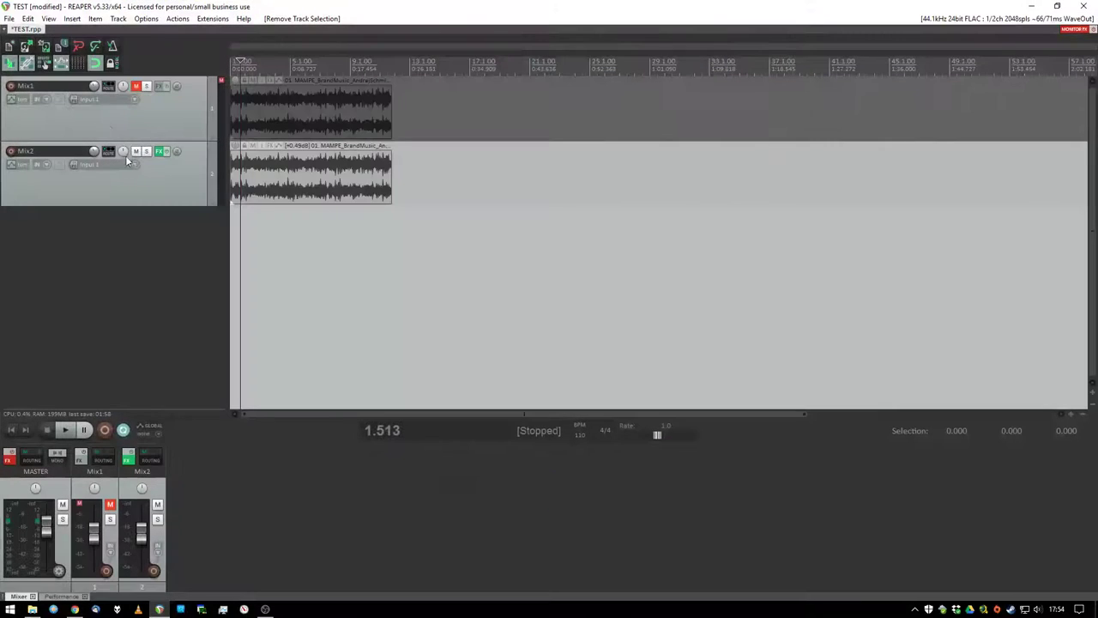
left_click(158, 151)
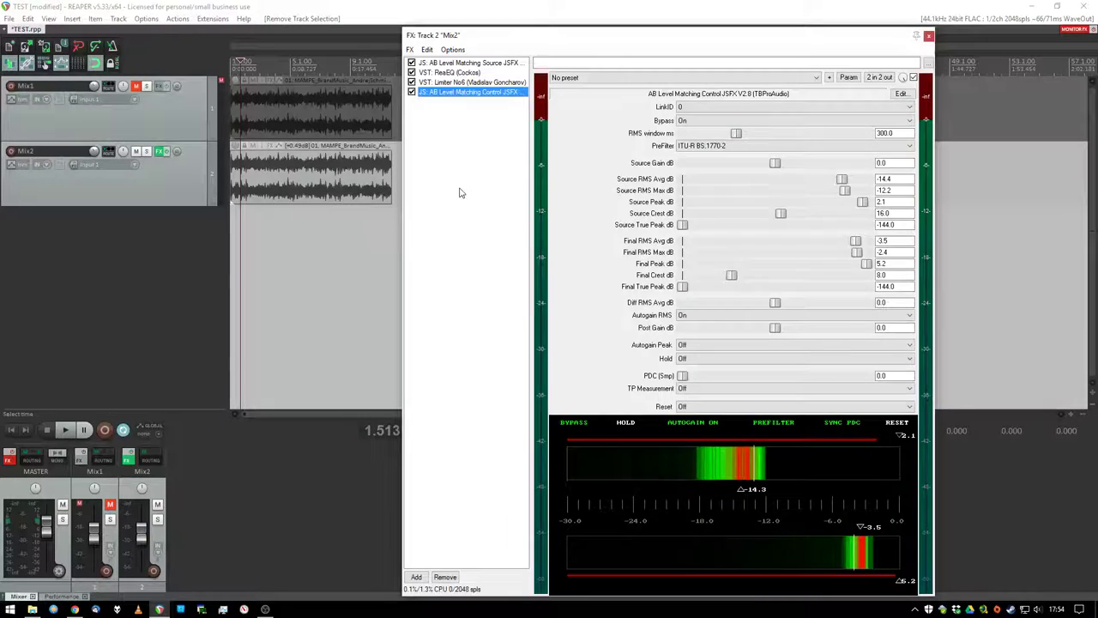
double_click(150, 268)
left_click(161, 216)
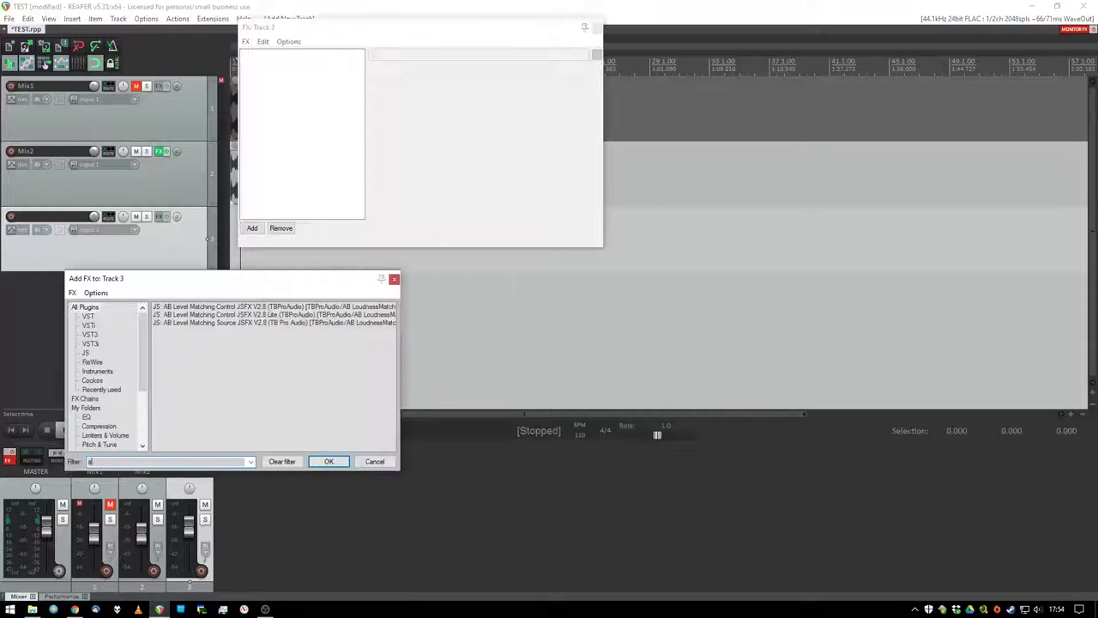
left_click_drag(292, 338, 241, 307)
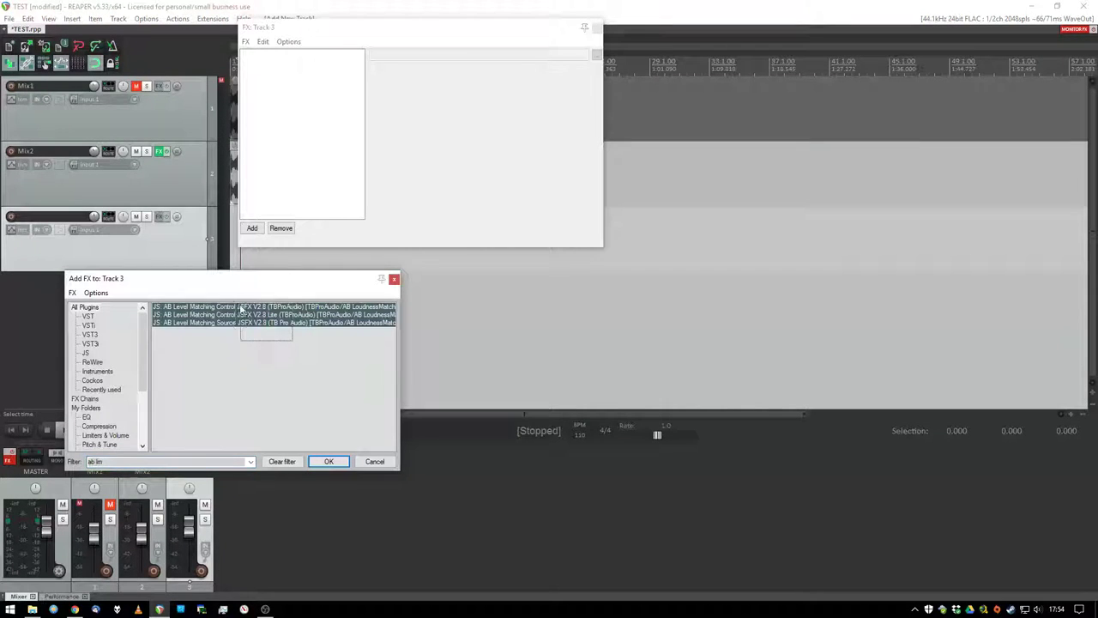
left_click(271, 378)
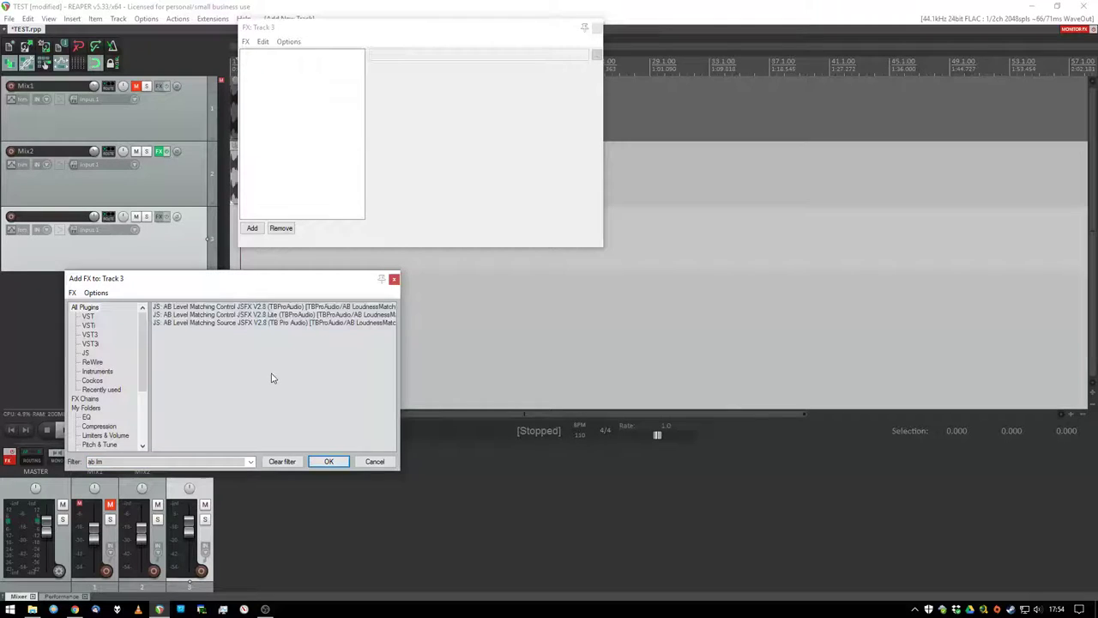
Add AB Level Matching Control JSFX V2.8 Lite to the new track, then close the FX windows and delete that track
left_click(233, 324)
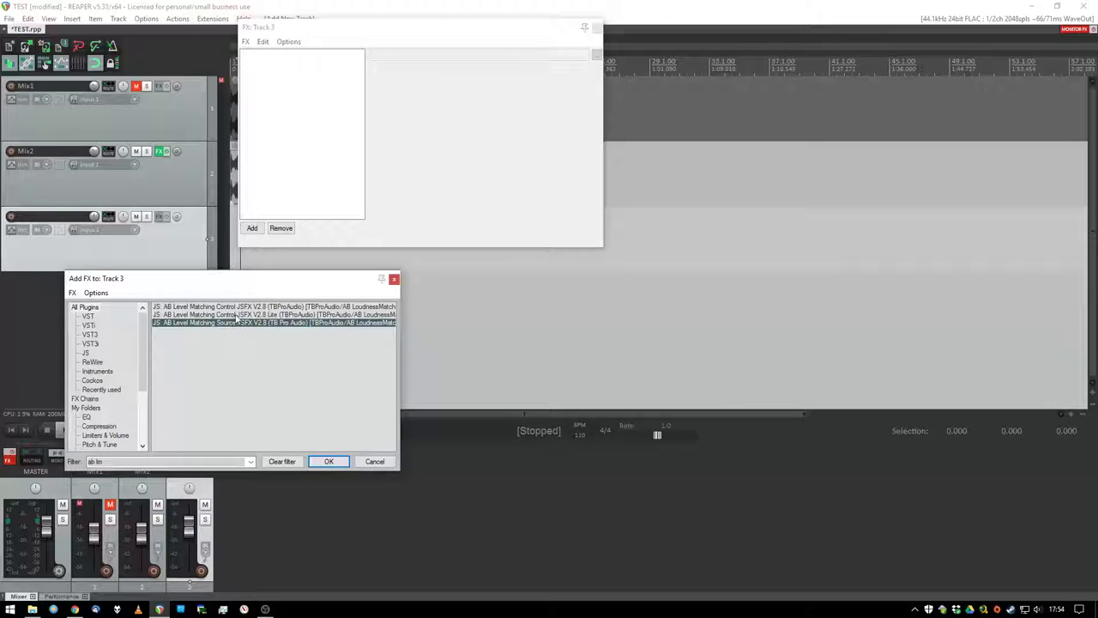
left_click(243, 315)
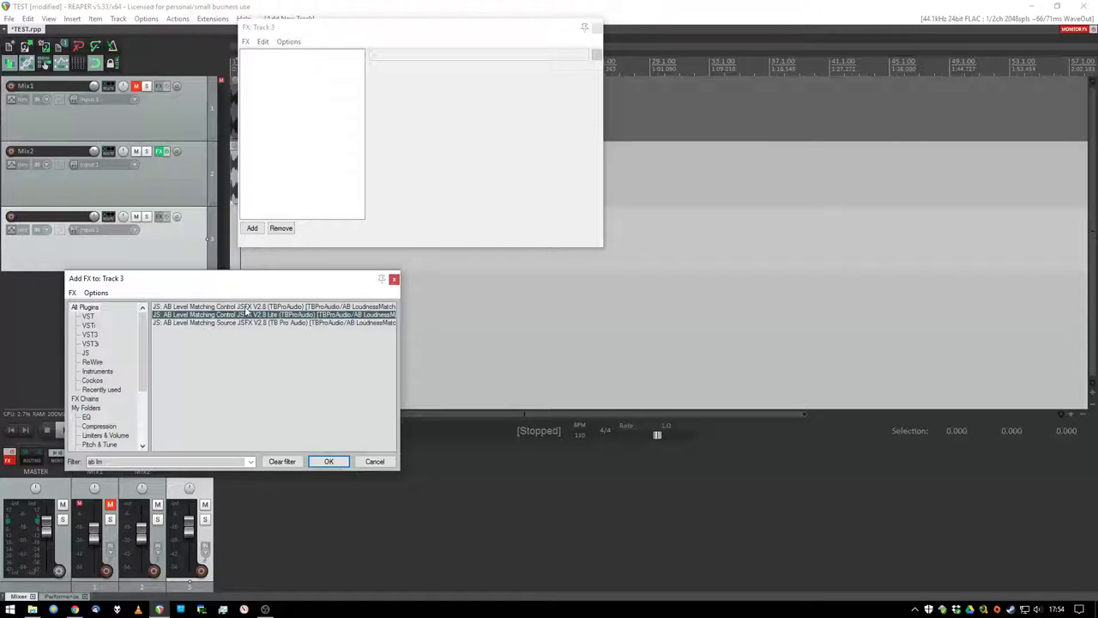
key("Return")
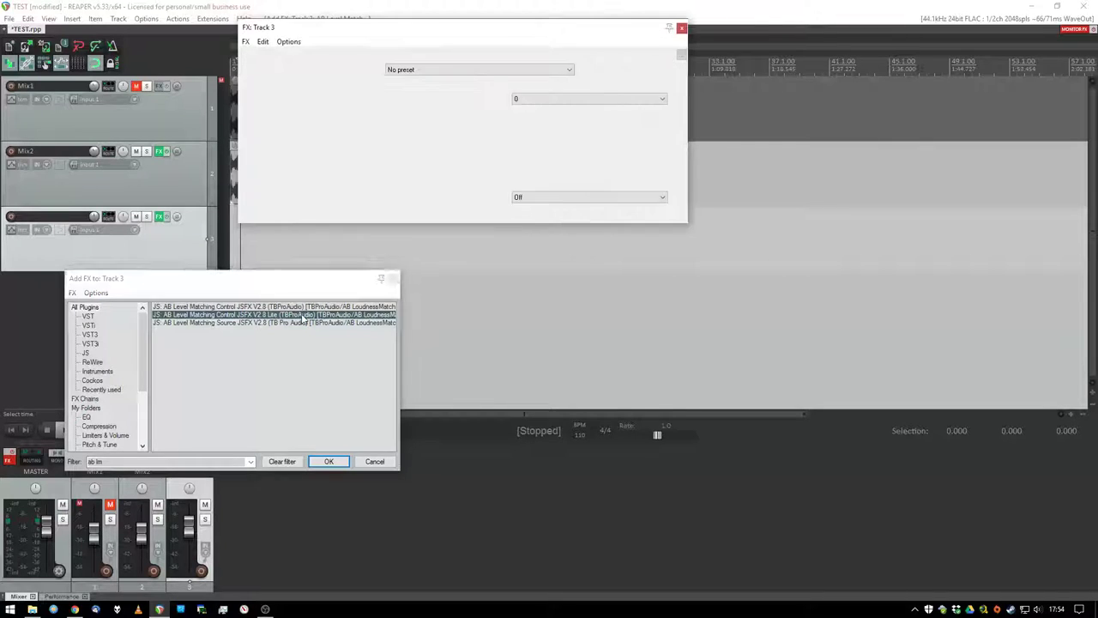
key("Escape")
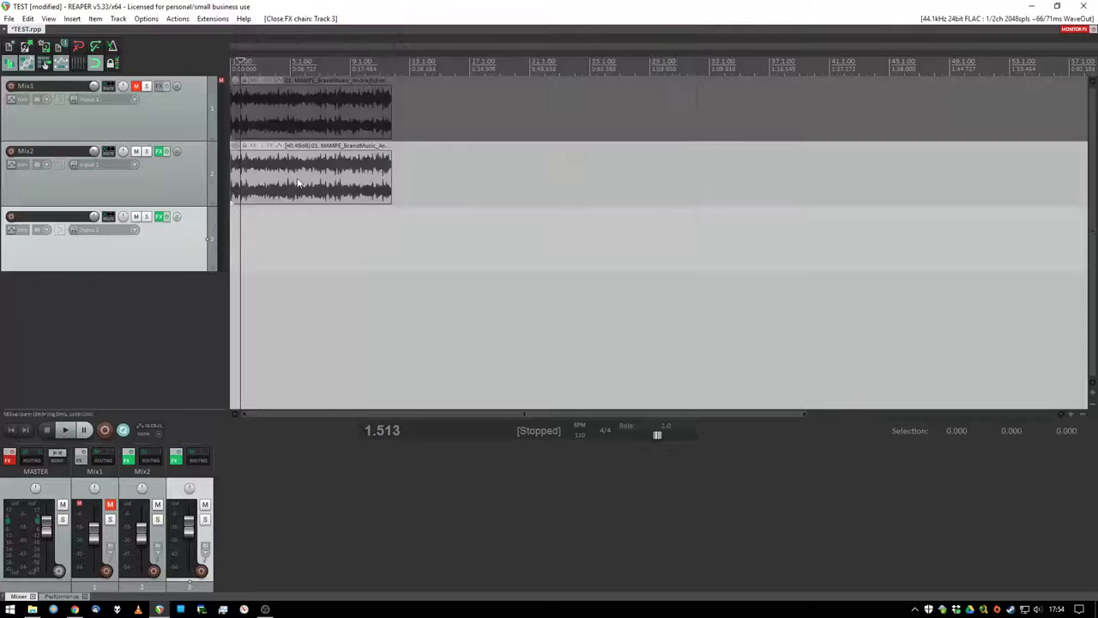
key("Delete")
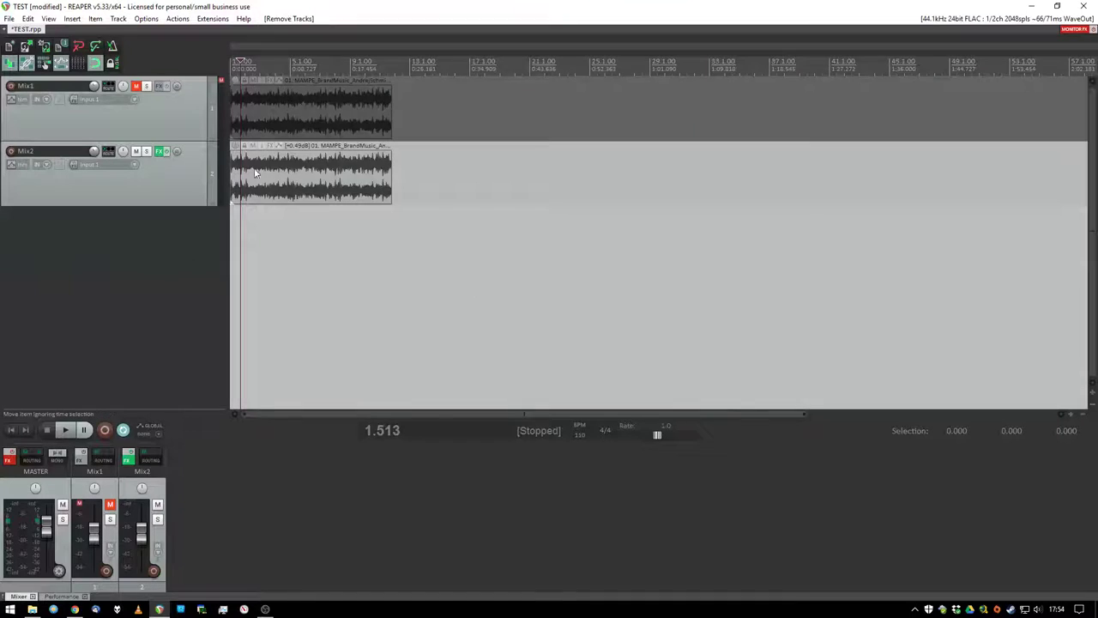
scroll(261, 171, "up", 4)
scroll(262, 170, "up", 1)
scroll(398, 181, "down", 3)
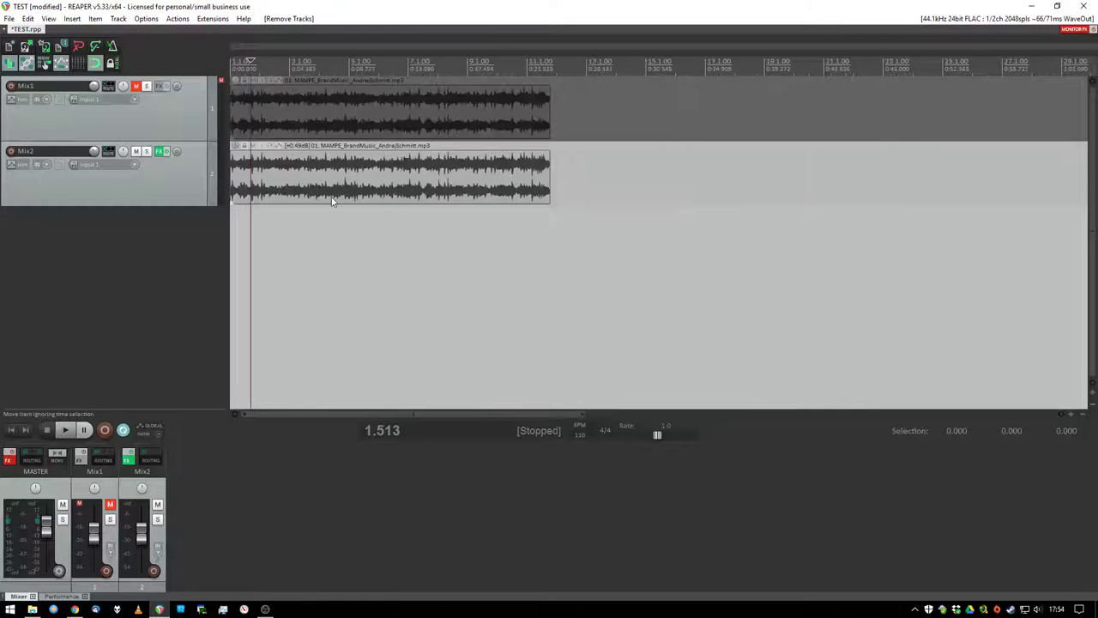
scroll(327, 202, "down", 1)
scroll(374, 183, "up", 2)
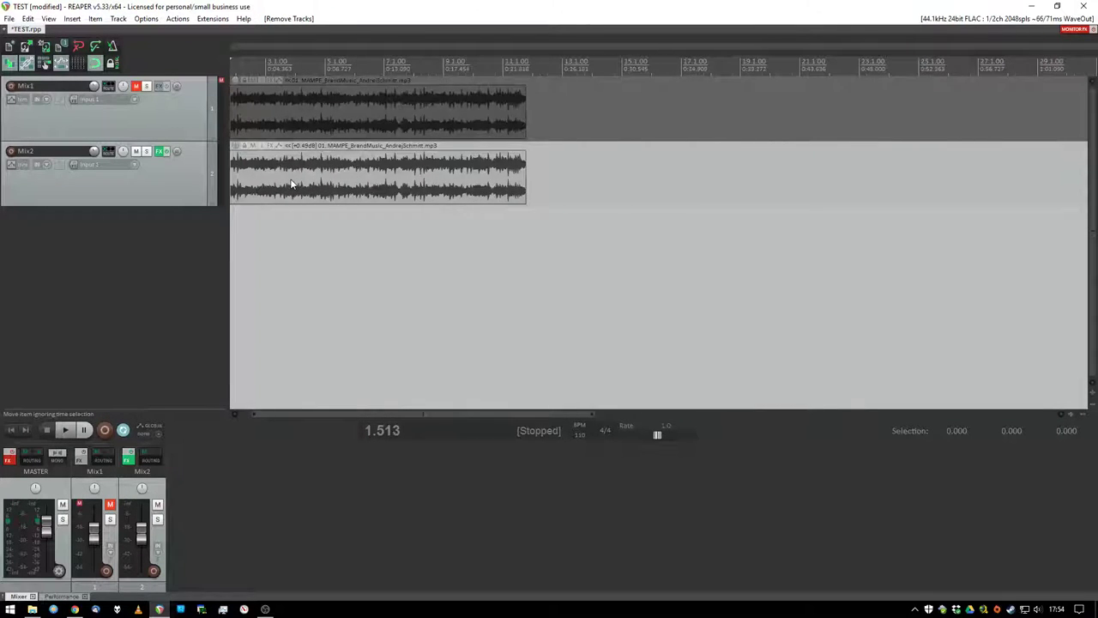
scroll(245, 179, "up", 2)
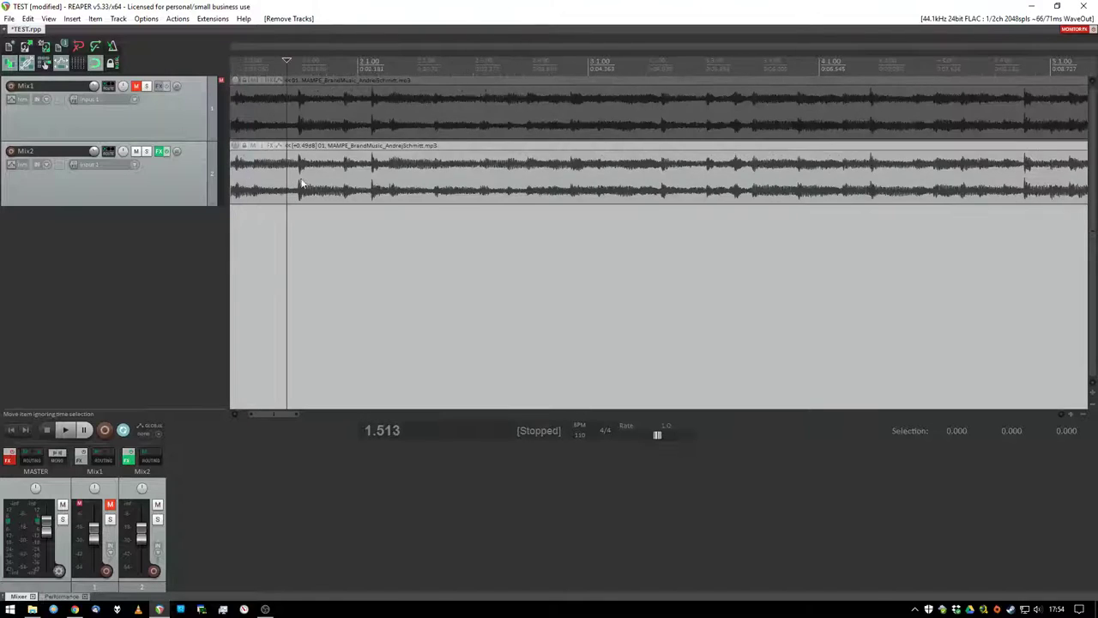
left_click(304, 185)
scroll(302, 198, "down", 3)
scroll(307, 201, "up", 6)
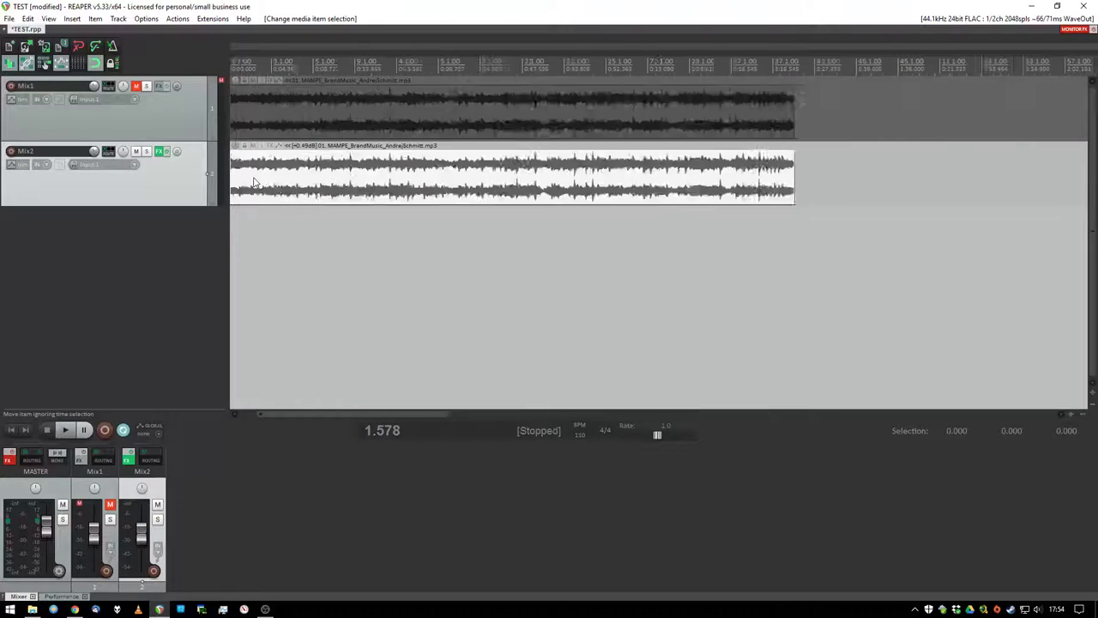
scroll(296, 193, "down", 6)
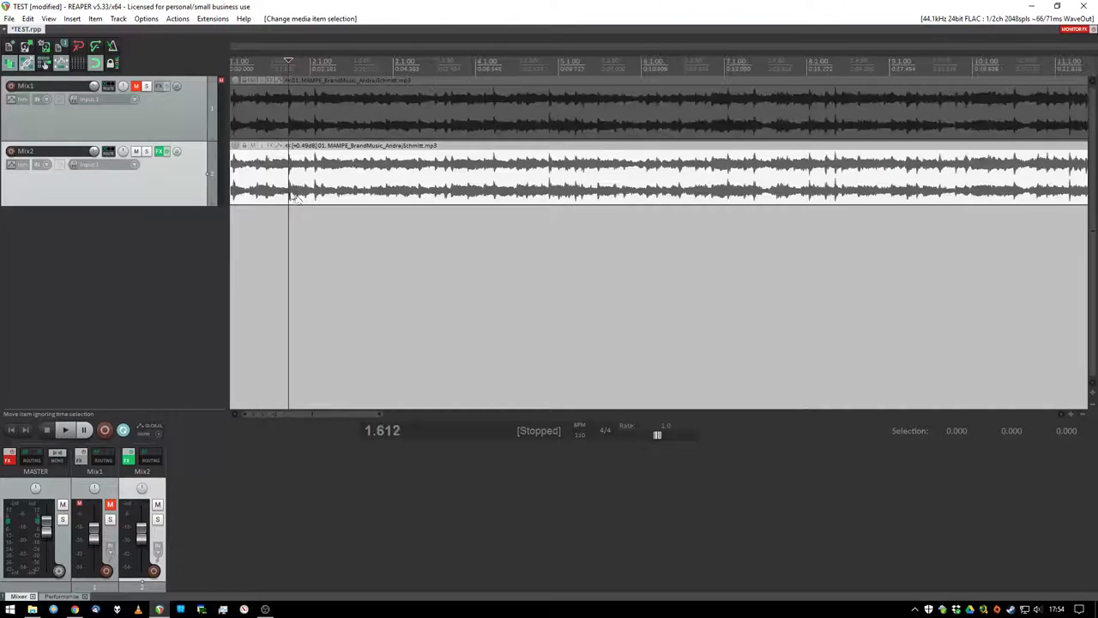
scroll(302, 197, "down", 2)
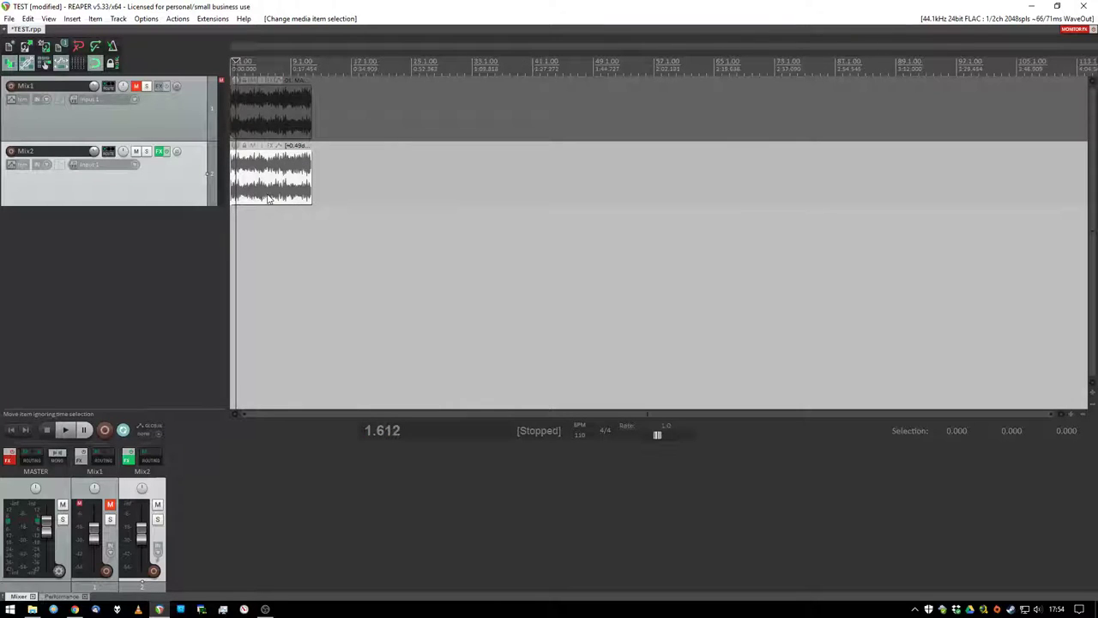
Switch to OBS and reposition its window over the REAPER project so its recording controls are accessible
left_click(265, 609)
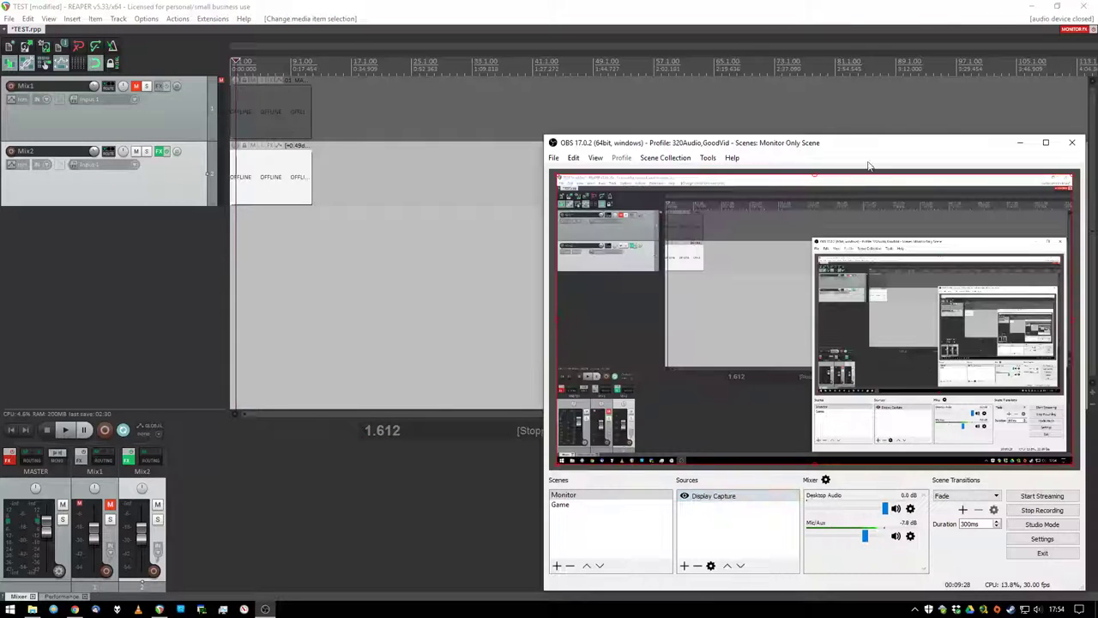
left_click_drag(869, 150, 870, 96)
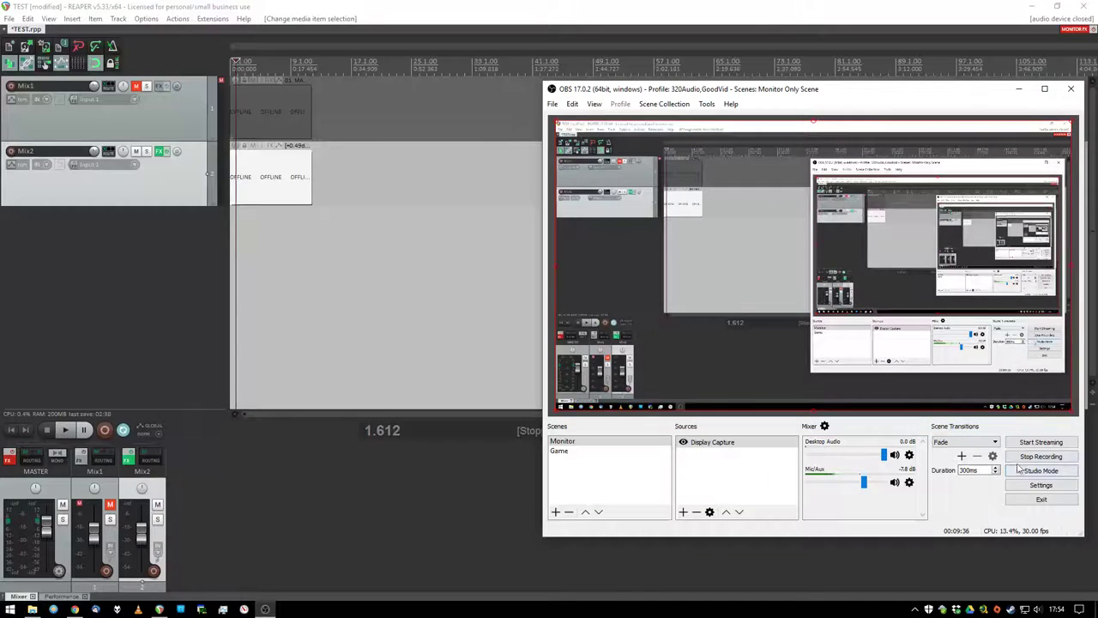